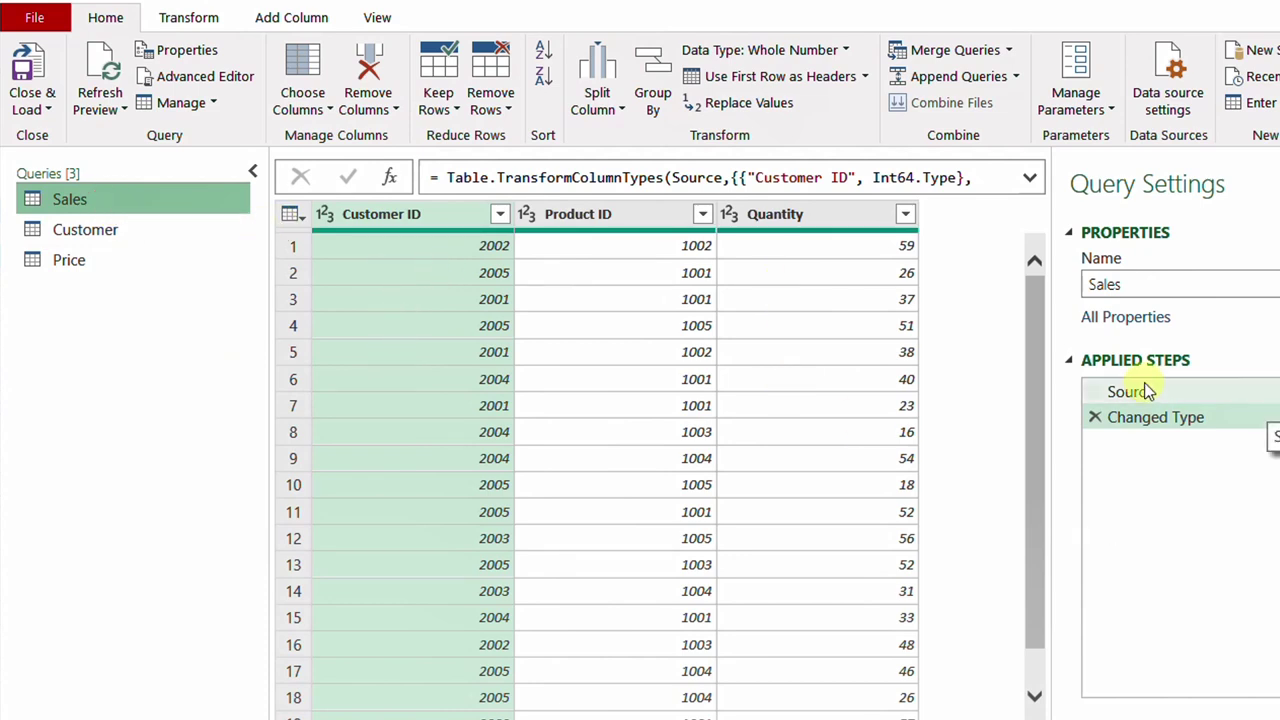
Compare the columns of the Customer, Price and Sales queries to find their shared ID fields.
{"action": "left_click", "coordinate": [42, 238]}
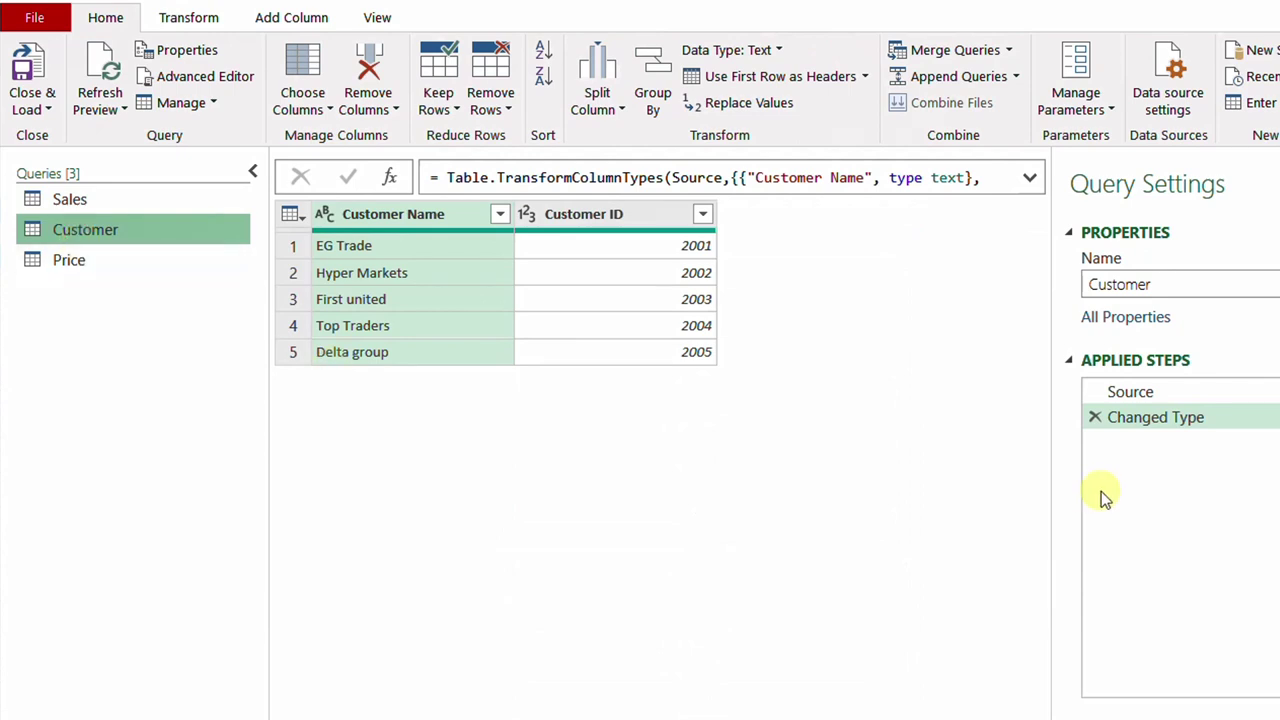
{"action": "left_click", "coordinate": [93, 264]}
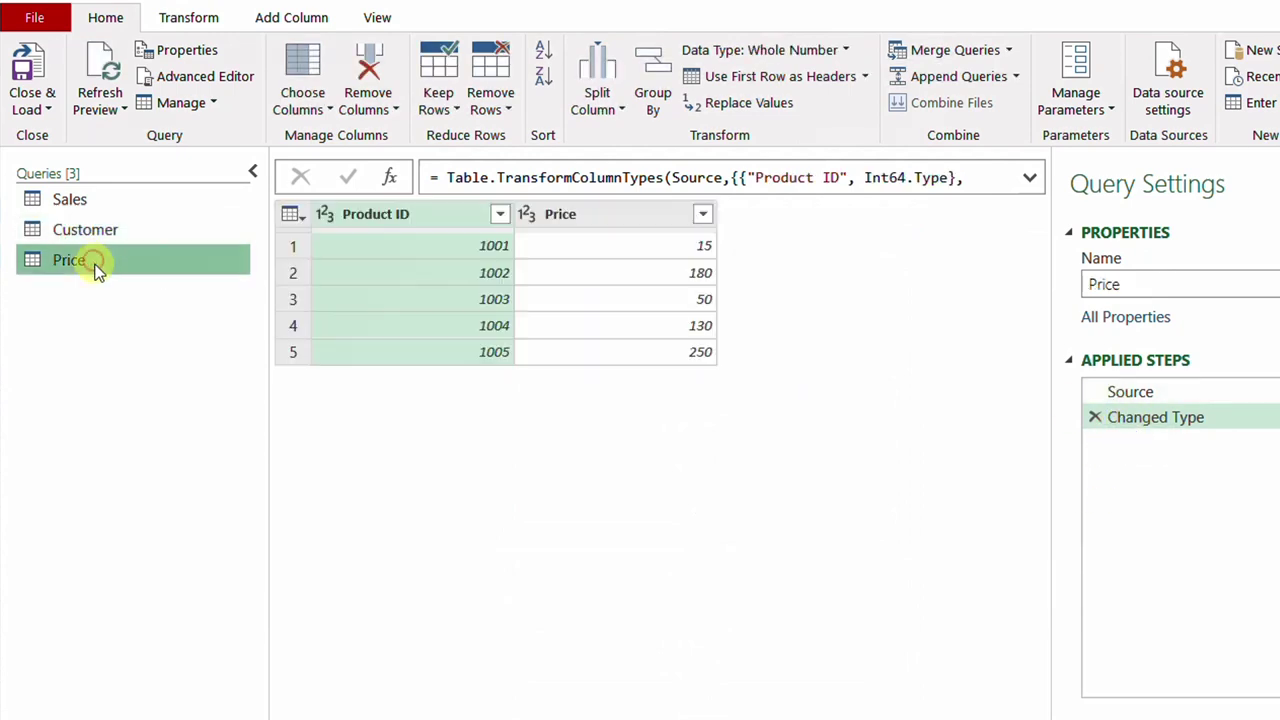
{"action": "left_click", "coordinate": [95, 203]}
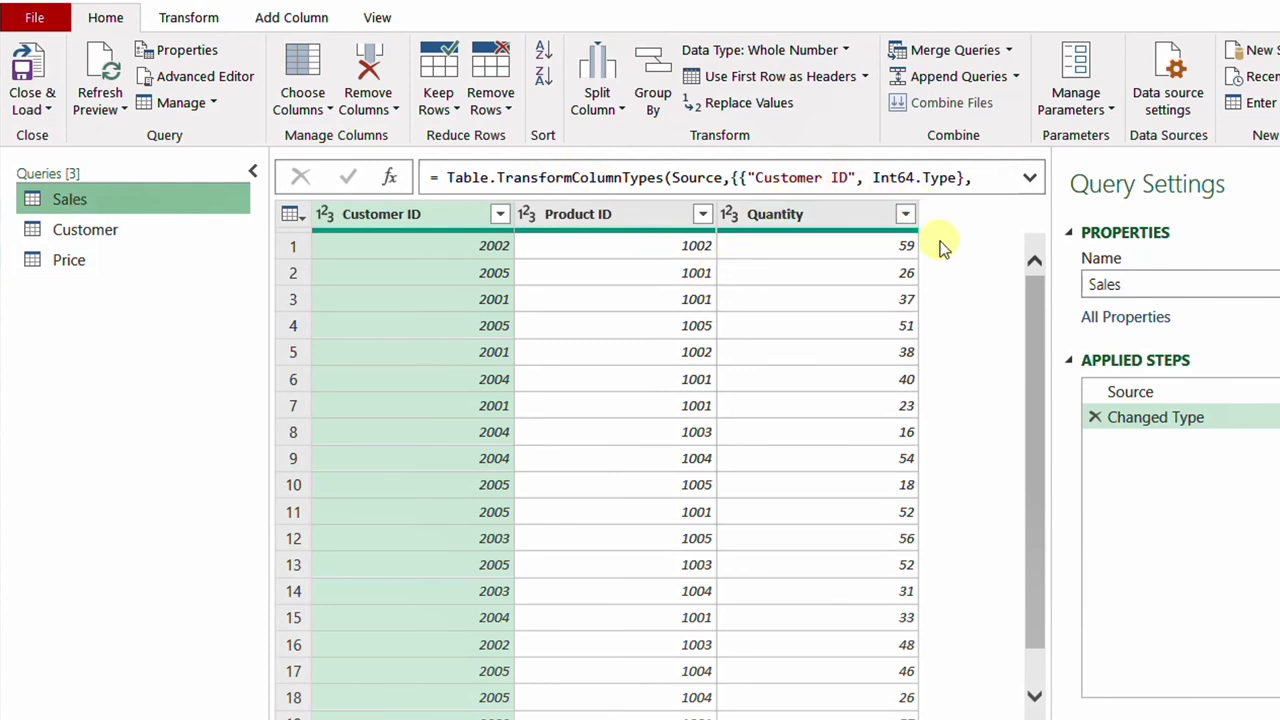
{"action": "left_click_drag", "start_coordinate": [1050, 408], "coordinate": [1096, 390]}
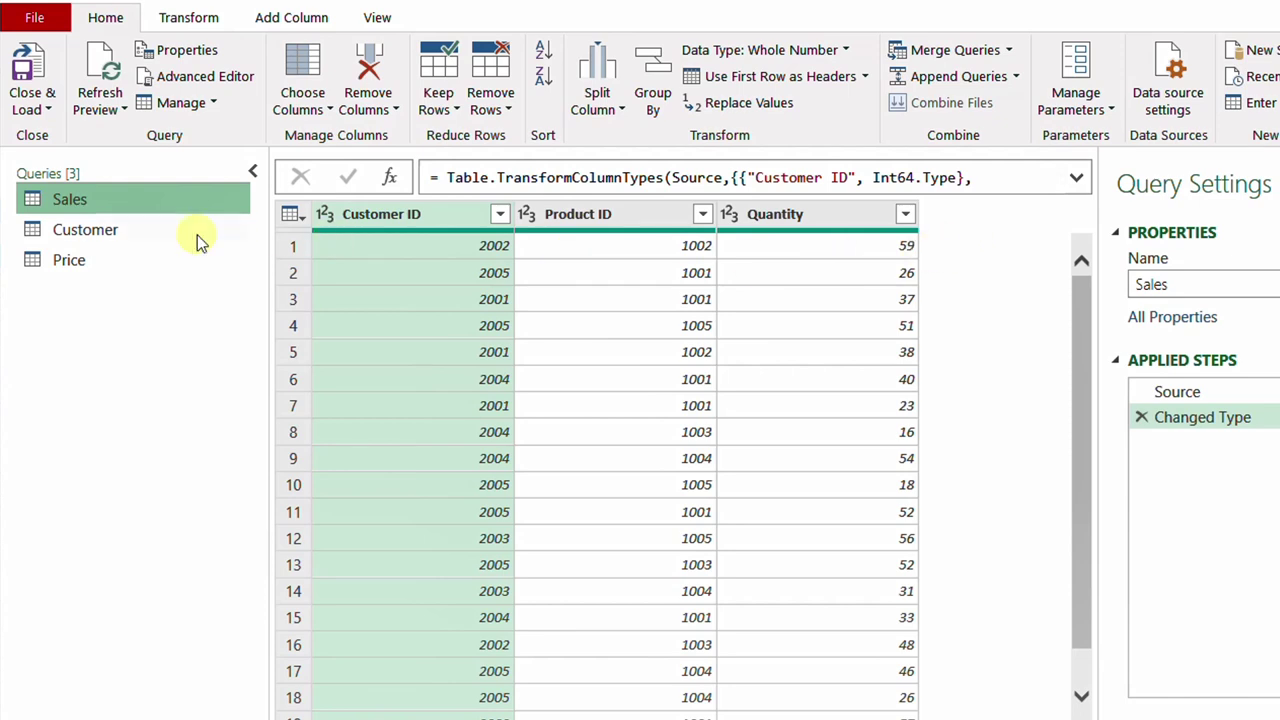
{"action": "left_click", "coordinate": [112, 235]}
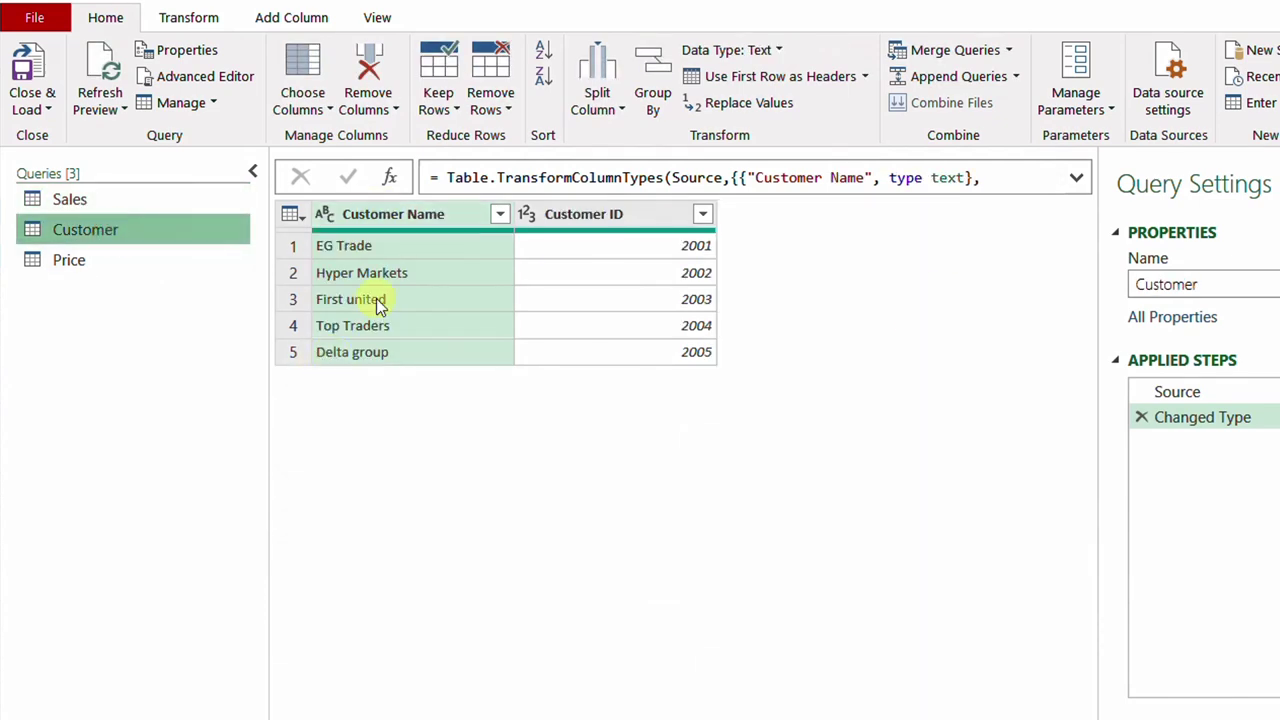
Add a custom column named Customer Name to the Sales query with the formula =Customer, and preview the nested tables in rows 1 and 2.
{"action": "left_click", "coordinate": [78, 202]}
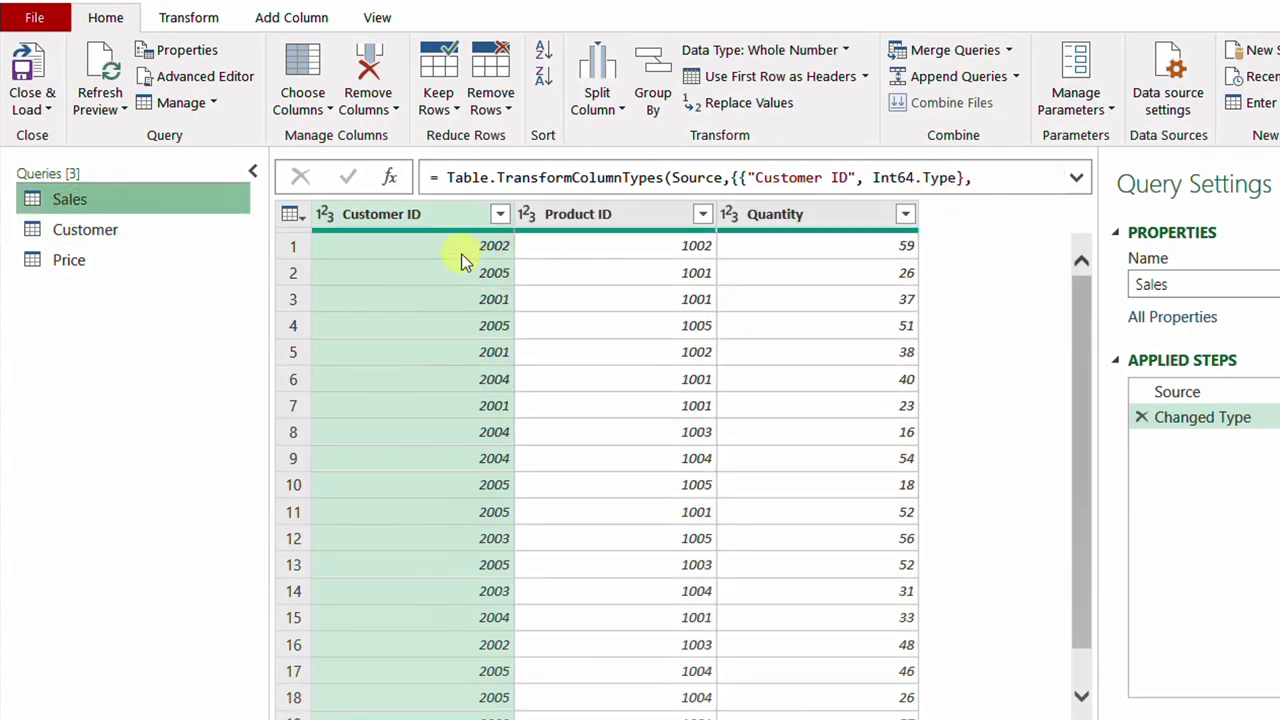
{"action": "left_click", "coordinate": [305, 18]}
{"action": "left_click", "coordinate": [112, 98]}
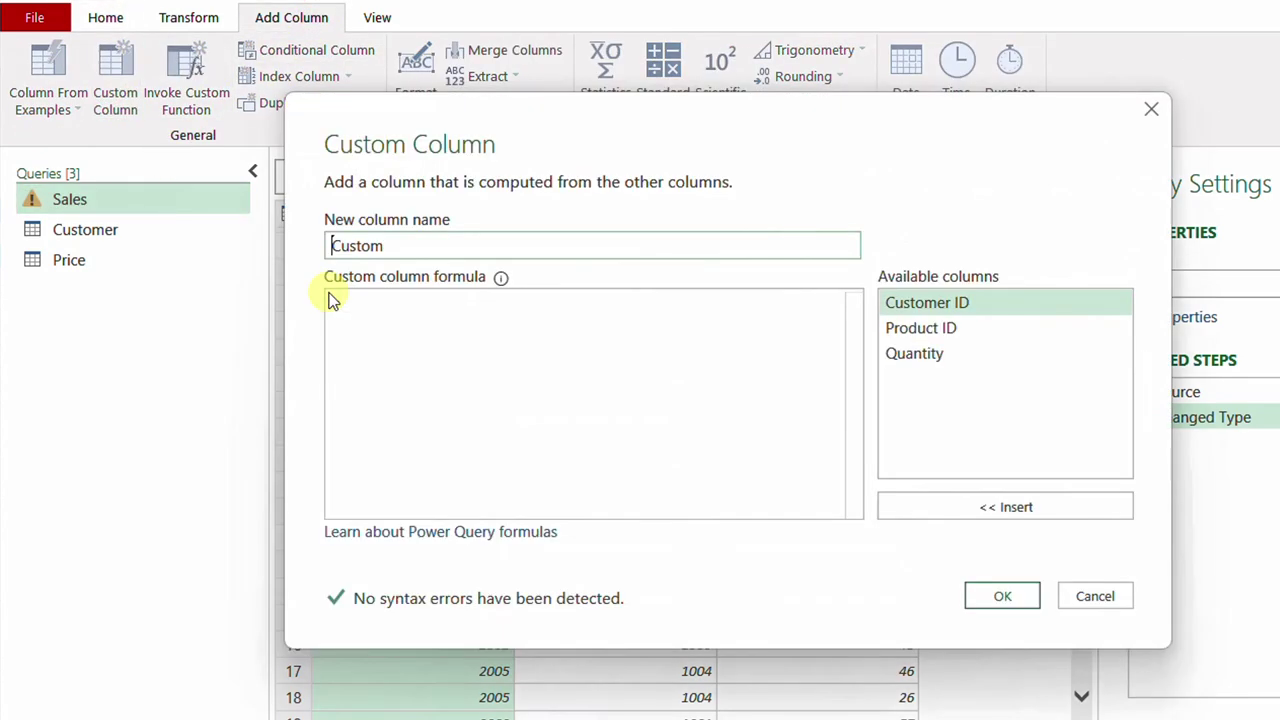
{"action": "left_click_drag", "start_coordinate": [419, 243], "coordinate": [315, 240]}
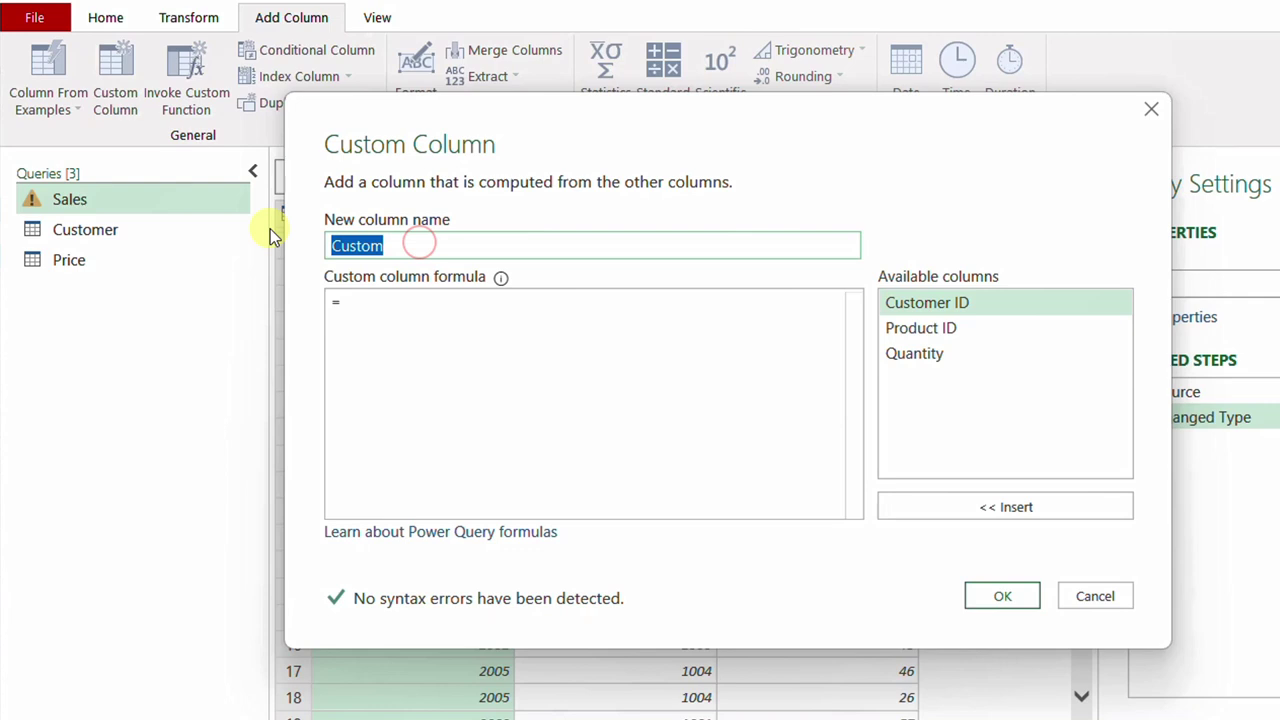
{"action": "type", "text": "Customer Name"}
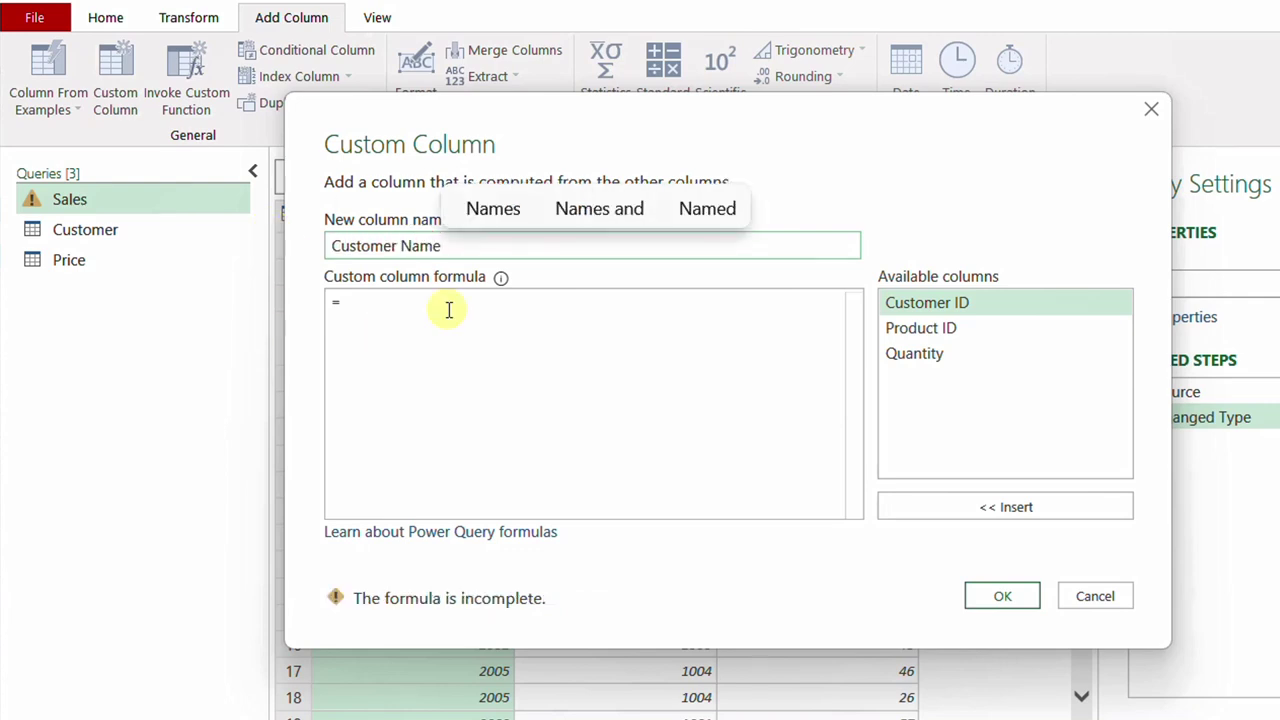
{"action": "left_click", "coordinate": [441, 302]}
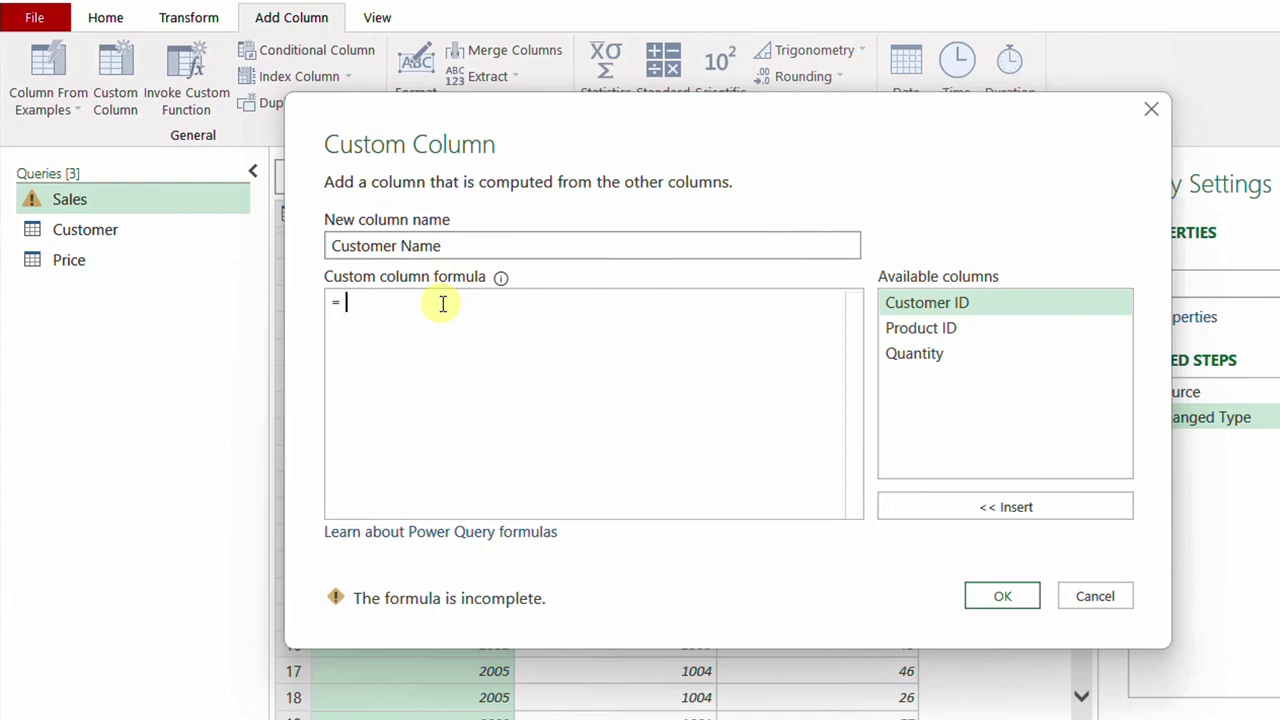
{"action": "type", "text": "Customer"}
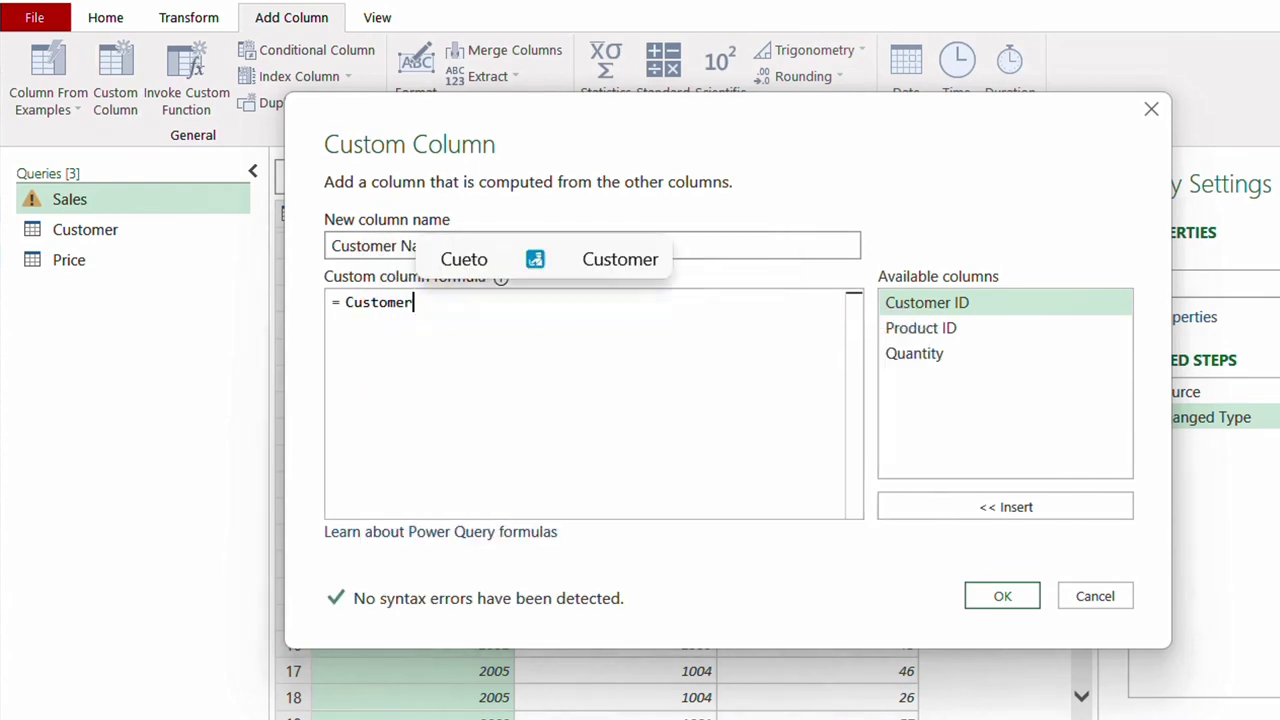
{"action": "left_click", "coordinate": [1002, 596]}
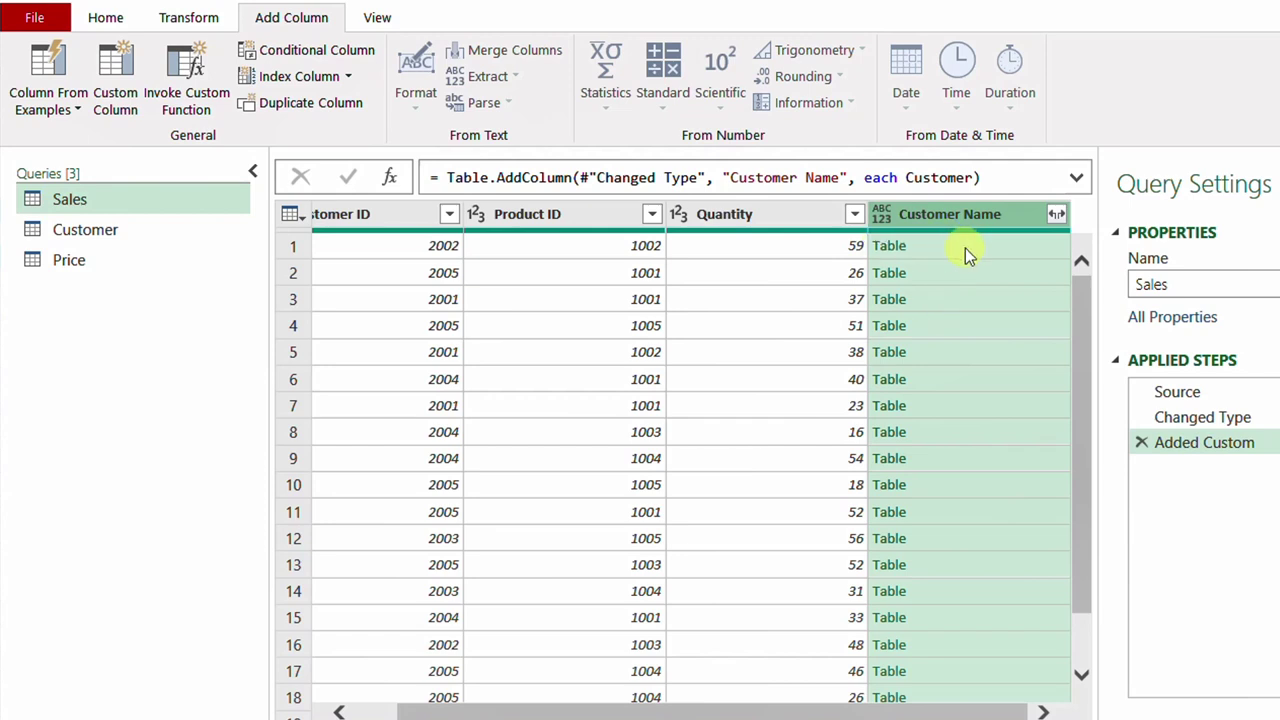
{"action": "left_click", "coordinate": [964, 248]}
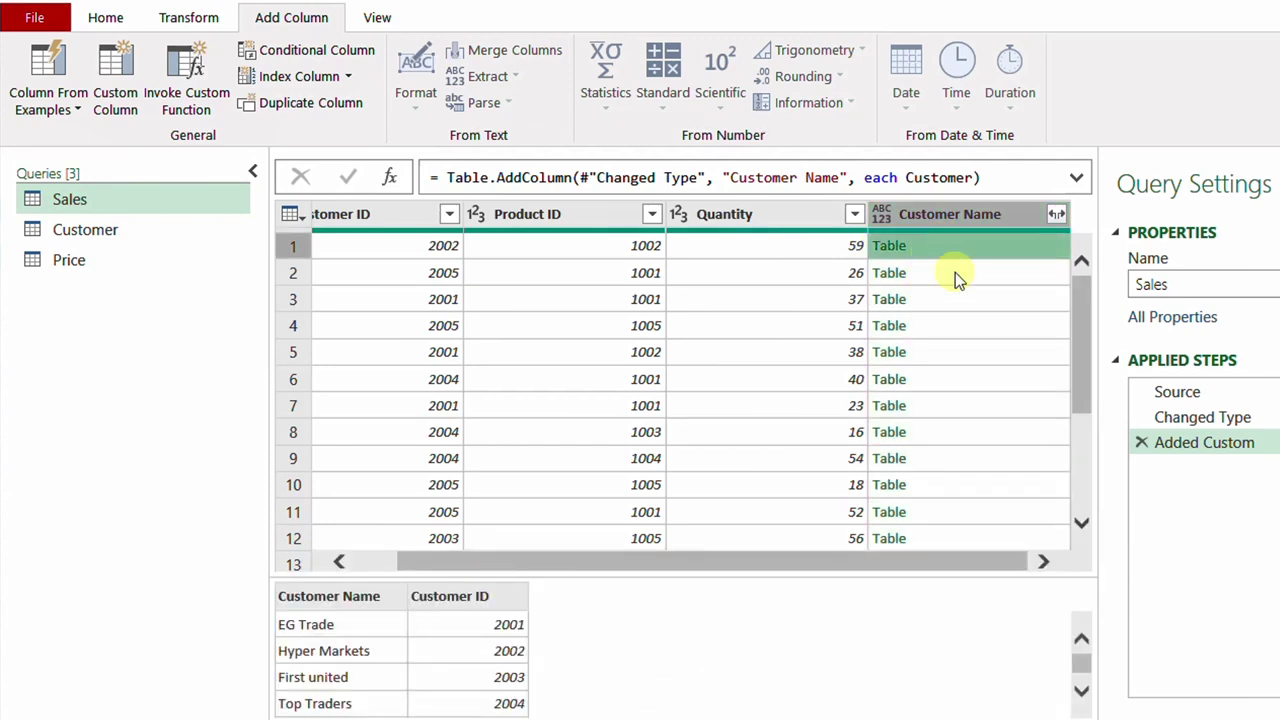
{"action": "left_click", "coordinate": [955, 275]}
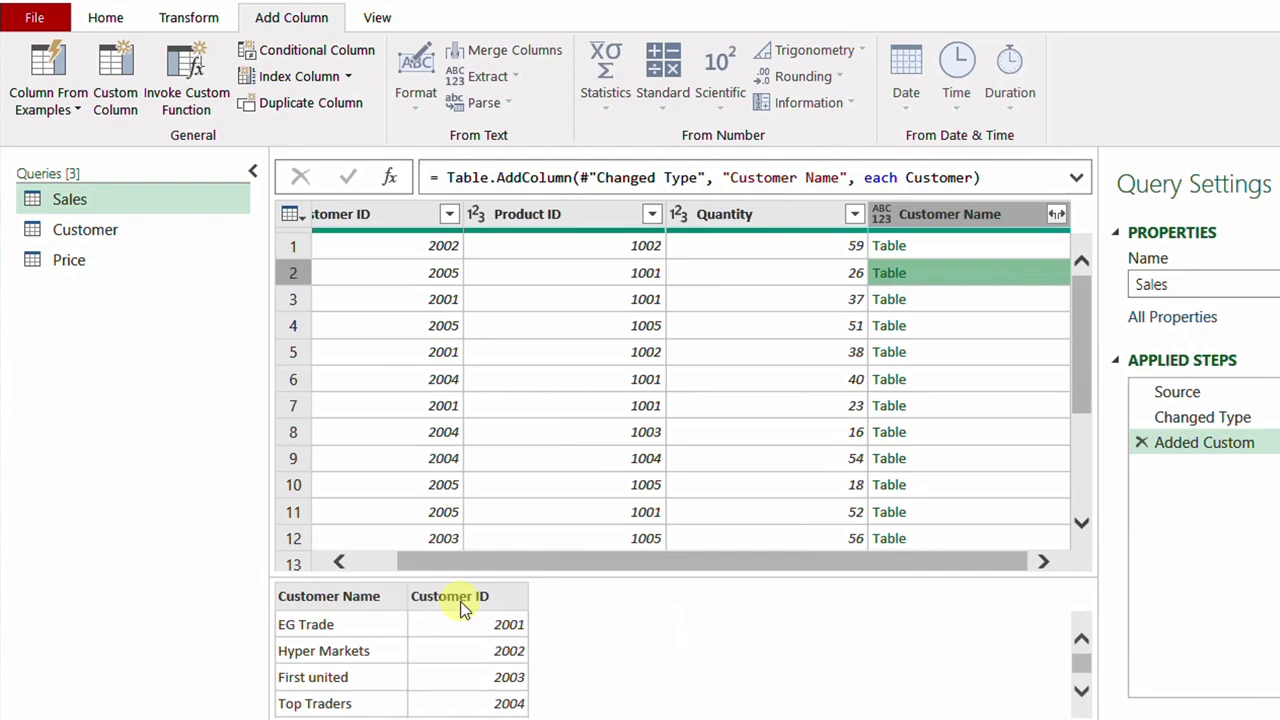
Edit the Customer Name custom column's formula to Customer{1} so it returns a single record of the Customer table.
{"action": "double_click", "coordinate": [1133, 441]}
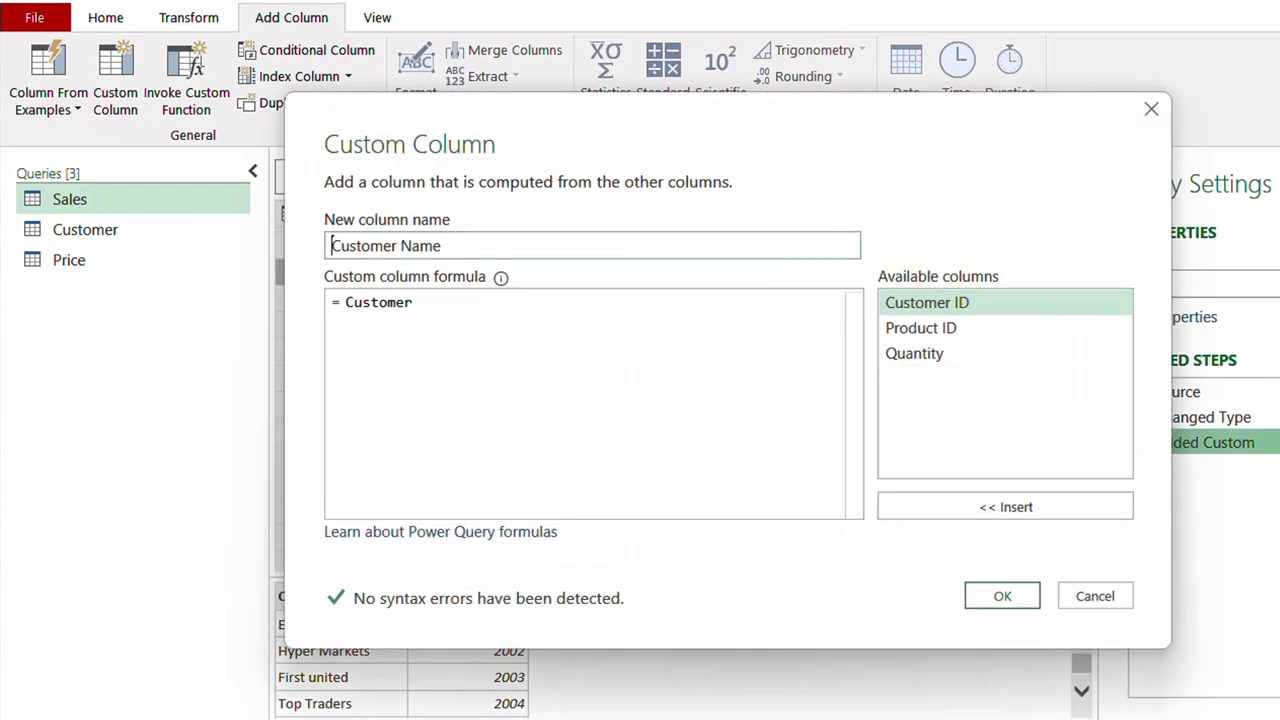
{"action": "left_click_drag", "start_coordinate": [667, 117], "coordinate": [874, 290]}
{"action": "left_click", "coordinate": [648, 471]}
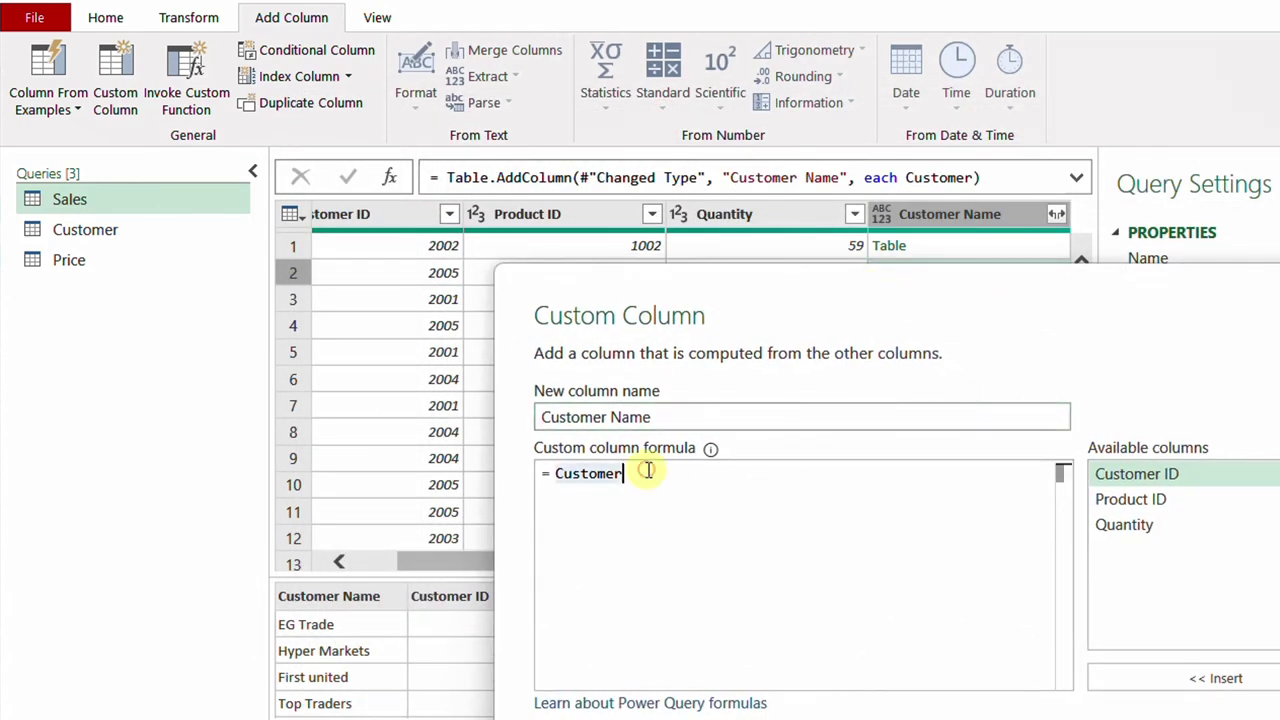
{"action": "type", "text": "{"}
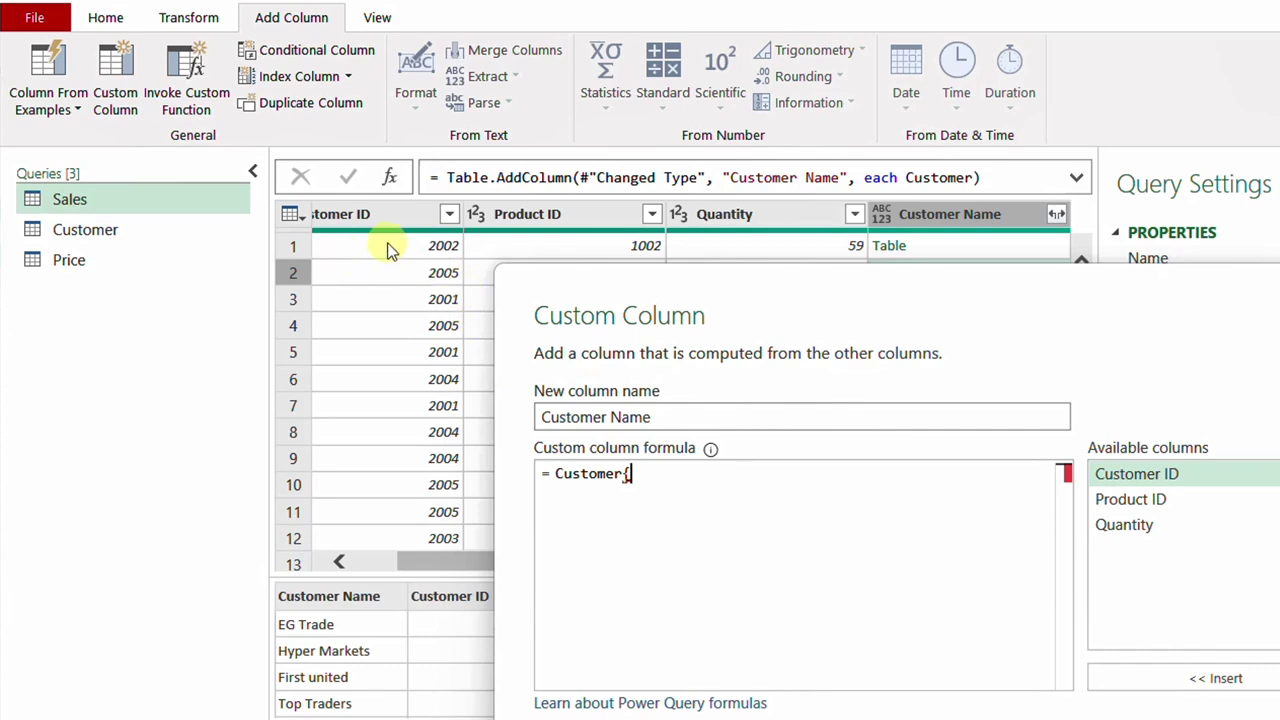
{"action": "left_click_drag", "start_coordinate": [600, 289], "coordinate": [737, 289]}
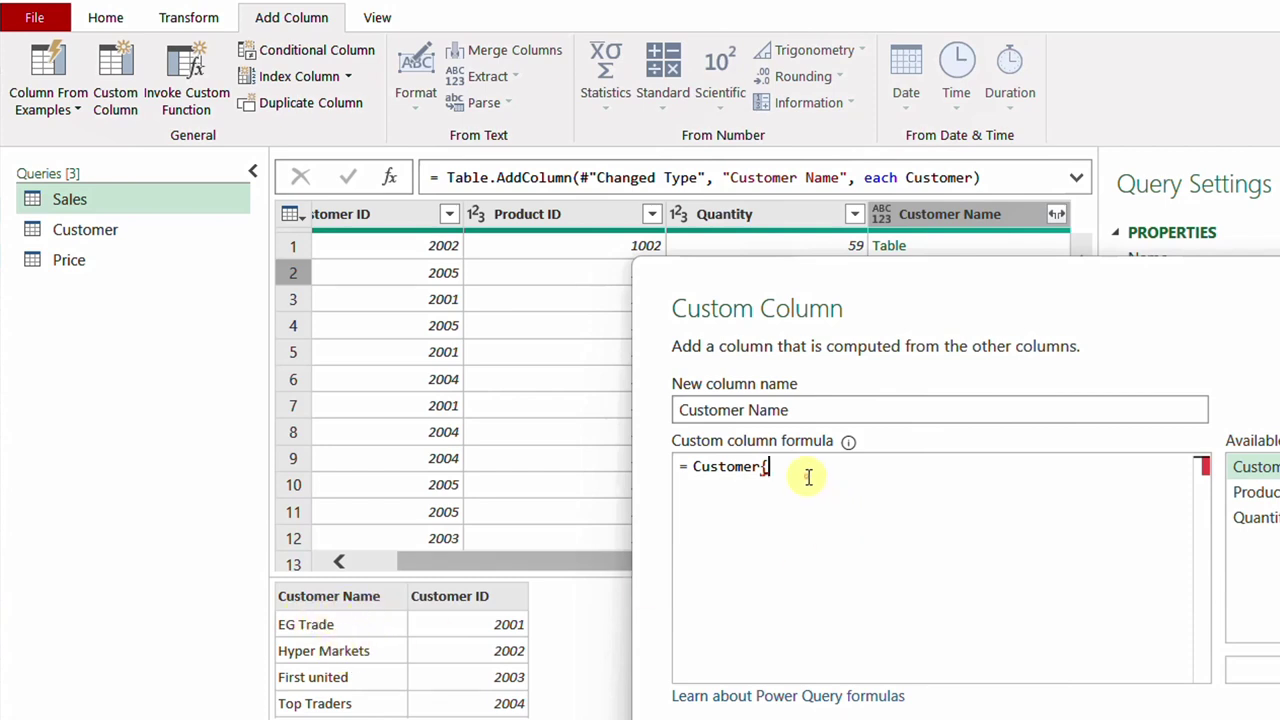
{"action": "type", "text": "1}"}
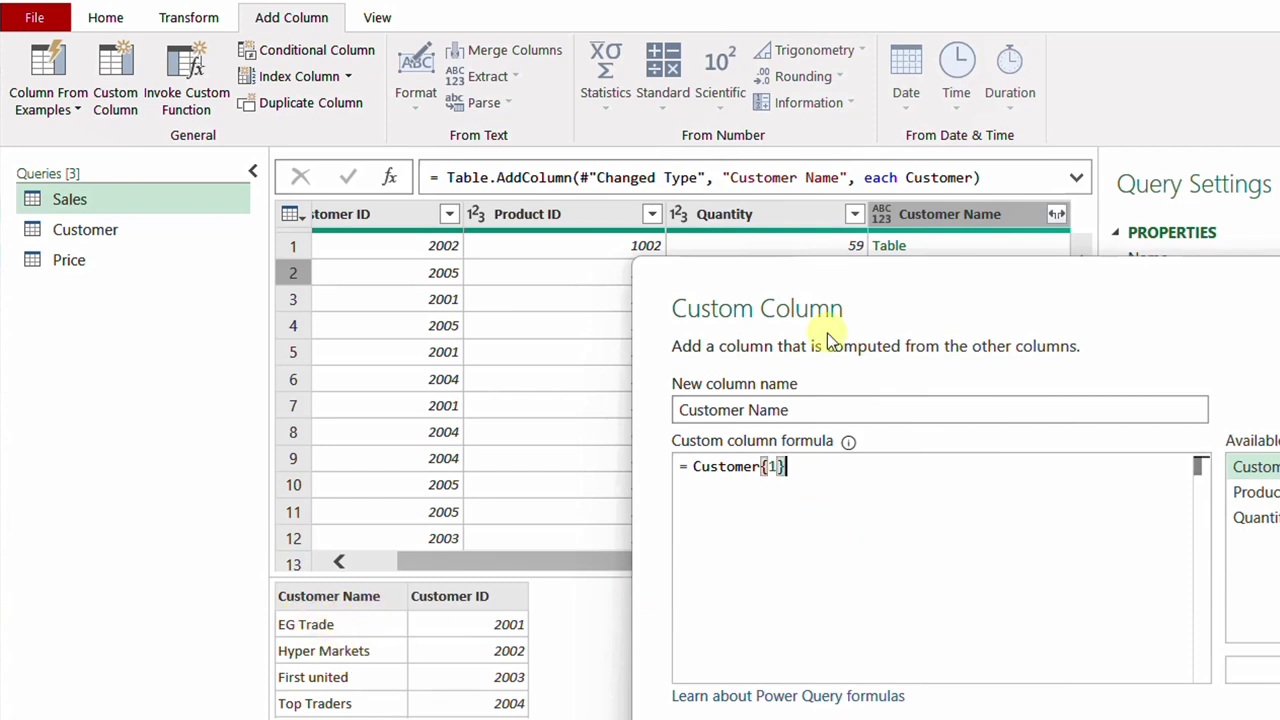
{"action": "left_click", "coordinate": [1278, 712]}
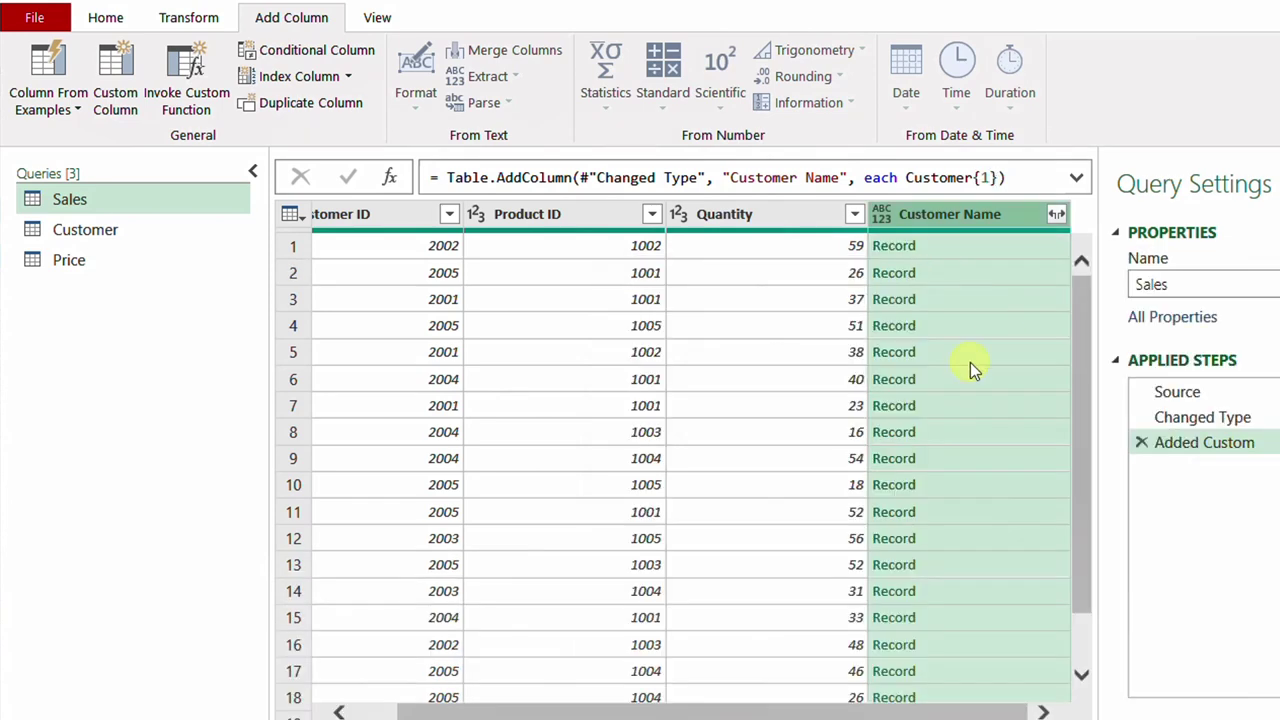
Preview the records in the first four rows of Customer Name and compare them with the Customer ID column.
{"action": "left_click", "coordinate": [991, 251]}
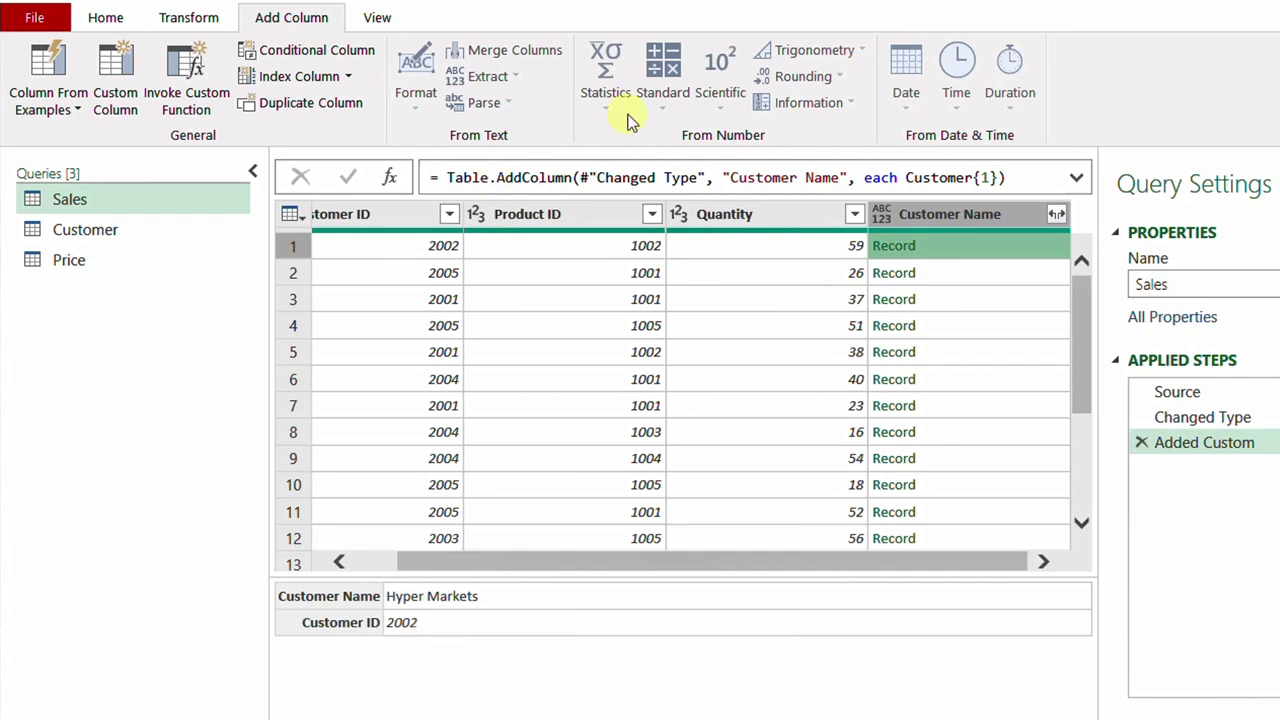
{"action": "left_click", "coordinate": [1023, 273]}
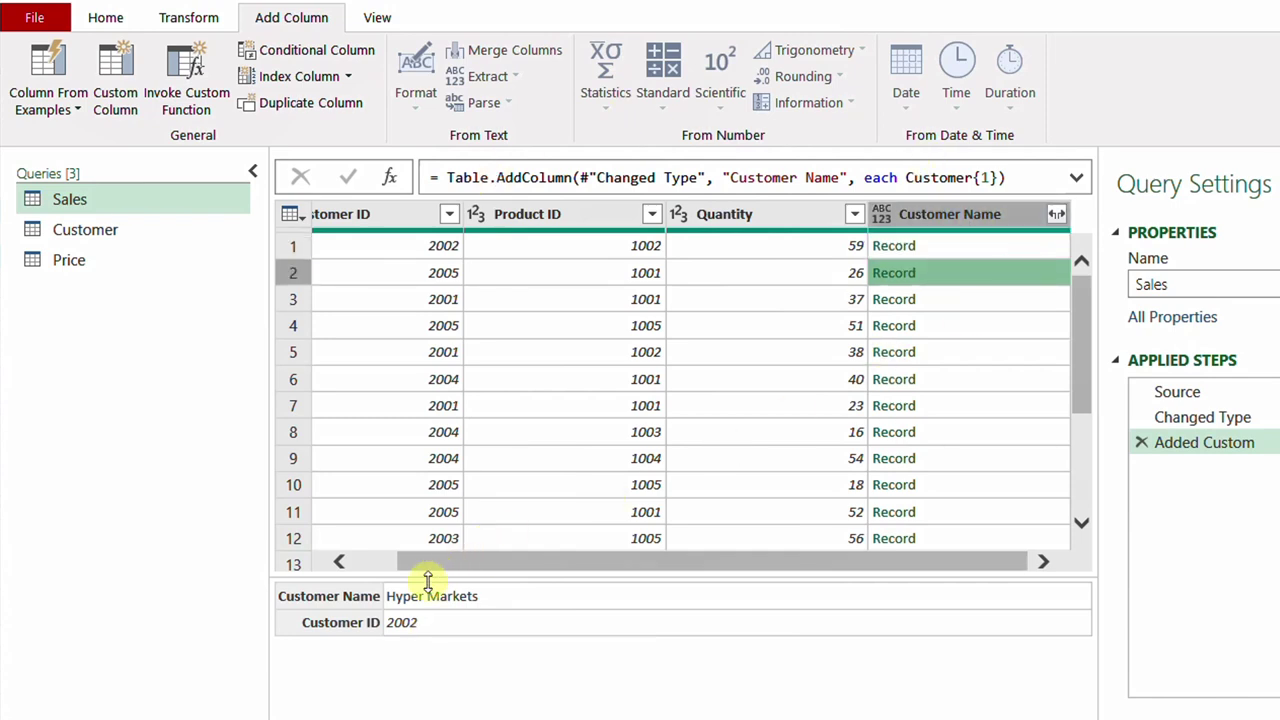
{"action": "left_click", "coordinate": [1006, 299]}
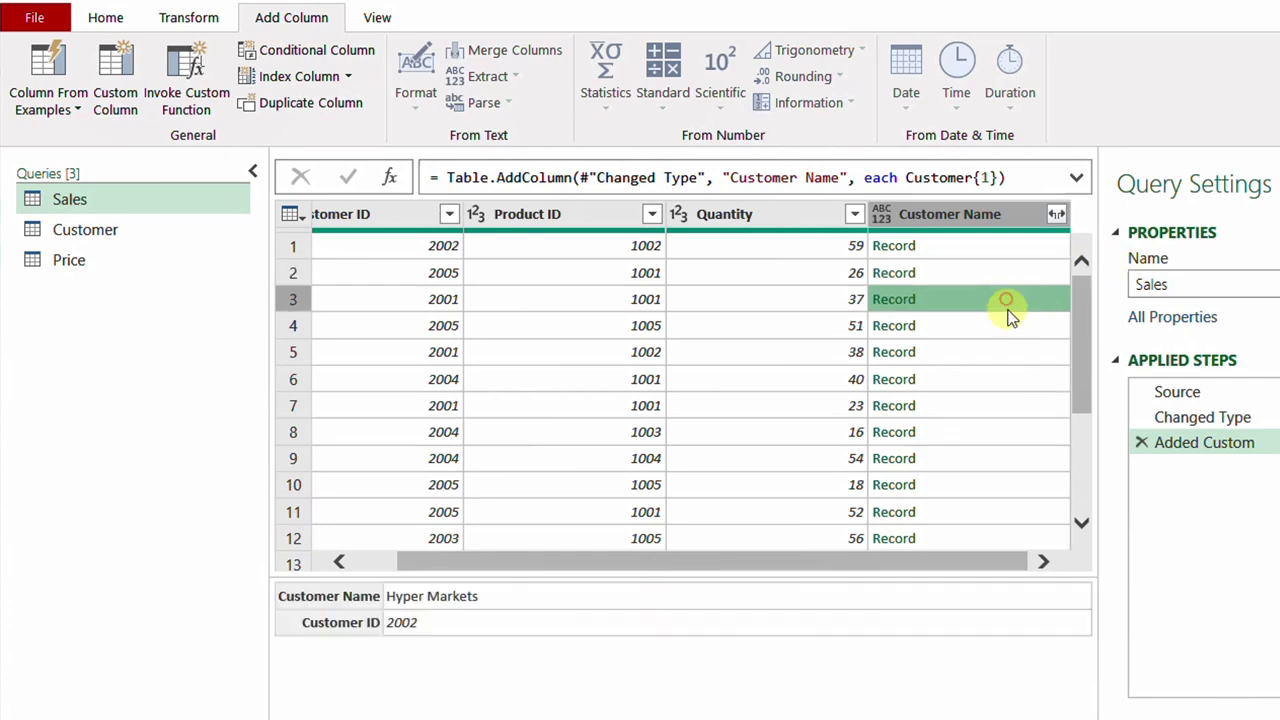
{"action": "left_click", "coordinate": [1008, 325]}
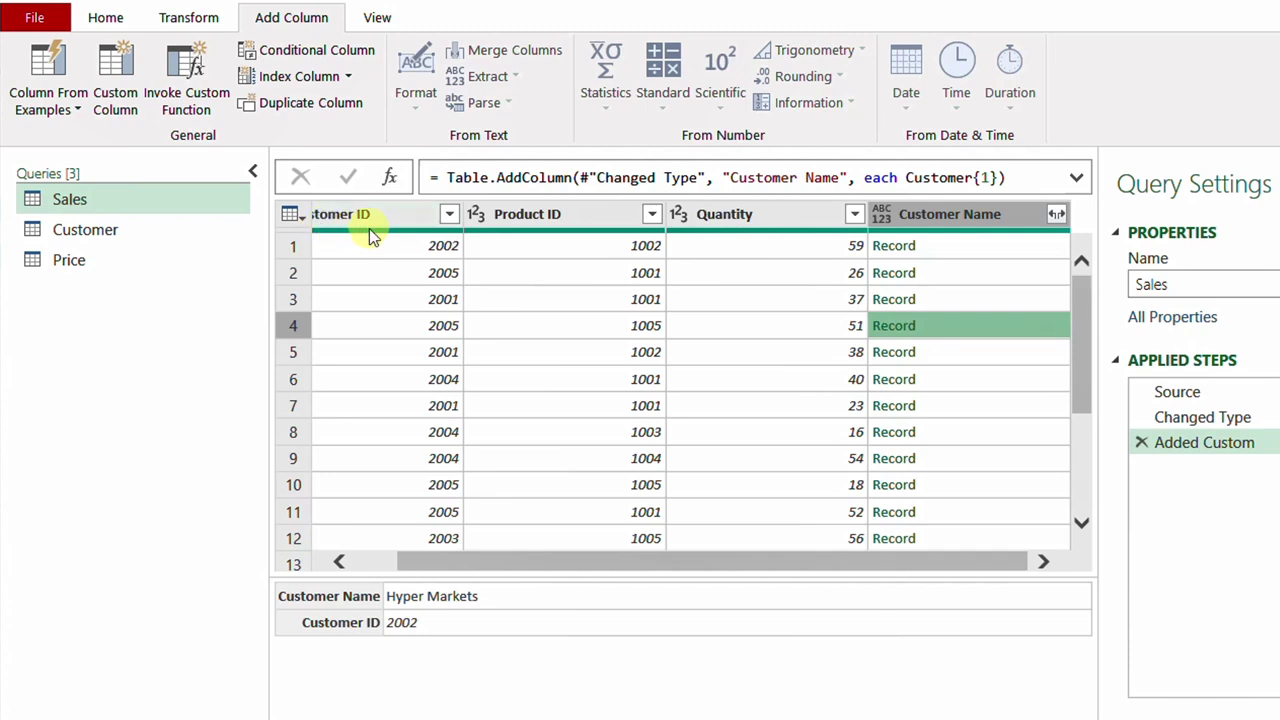
{"action": "left_click_drag", "start_coordinate": [507, 563], "coordinate": [458, 566]}
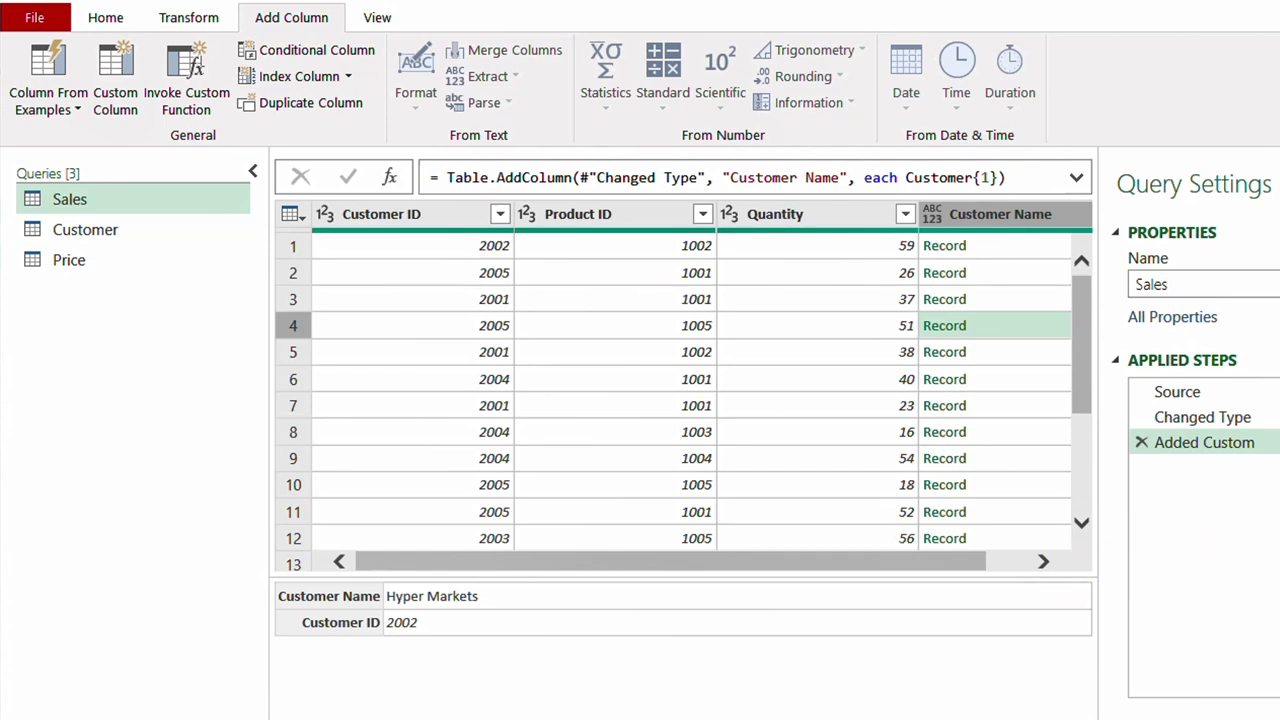
Reopen the Customer Name custom column and replace the row index inside the braces with the function List.PositionOf(.
{"action": "left_click", "coordinate": [1265, 442]}
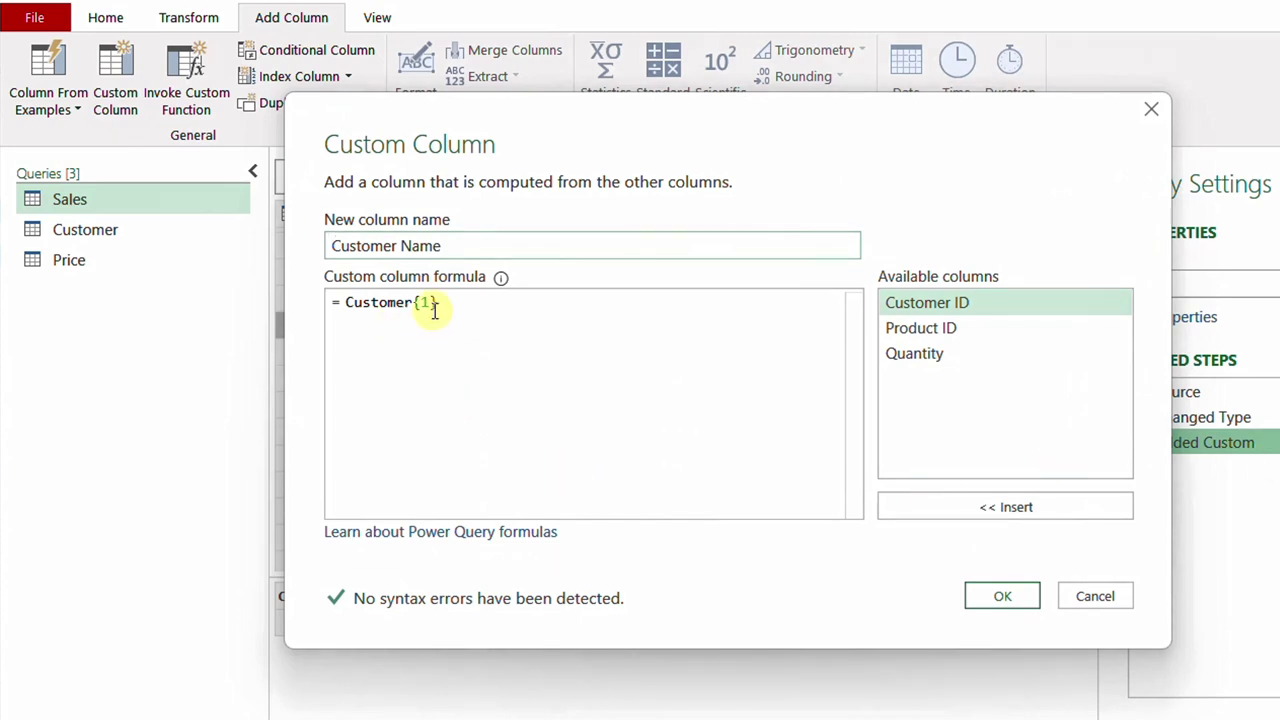
{"action": "left_click", "coordinate": [425, 303]}
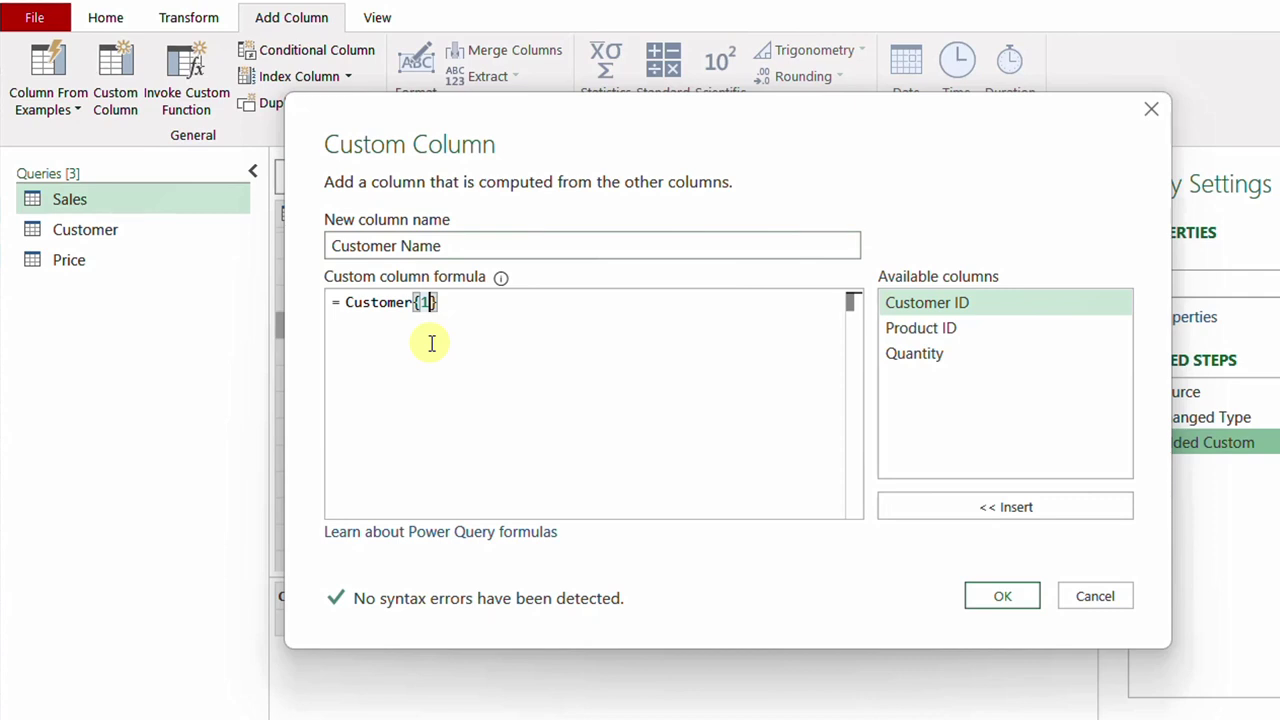
{"action": "key", "text": "BackSpace"}
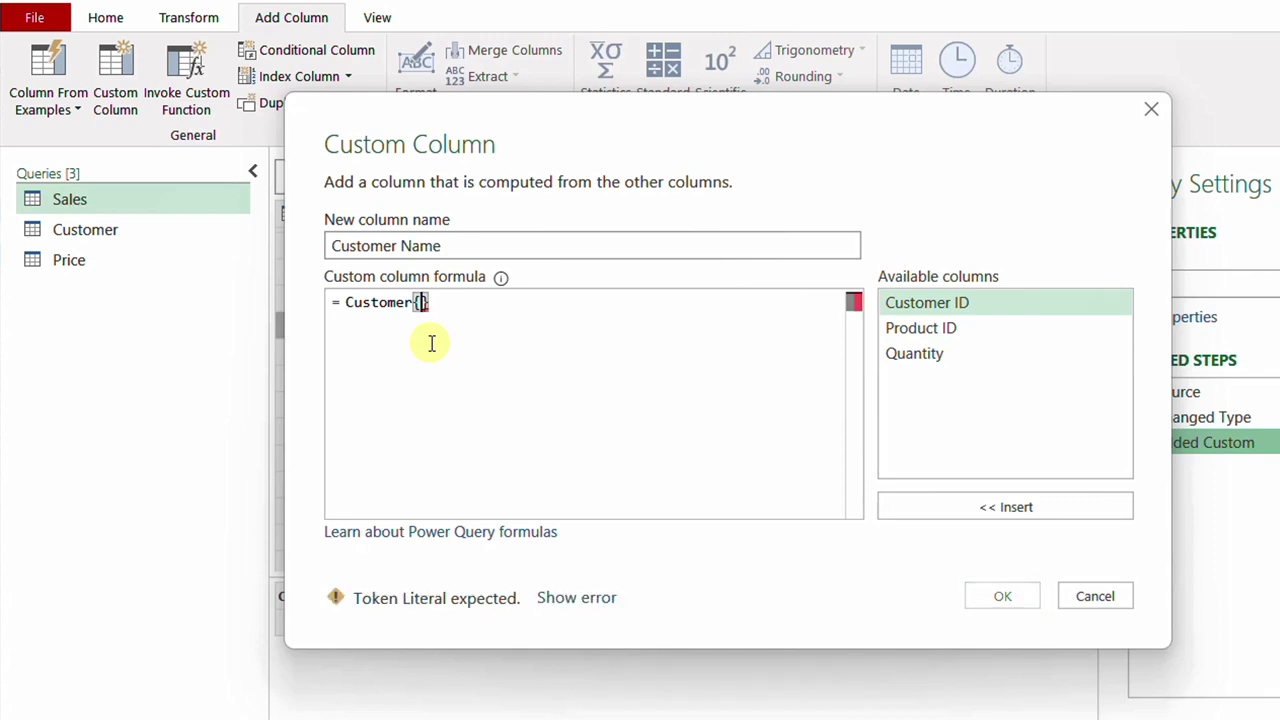
{"action": "type", "text": "List"}
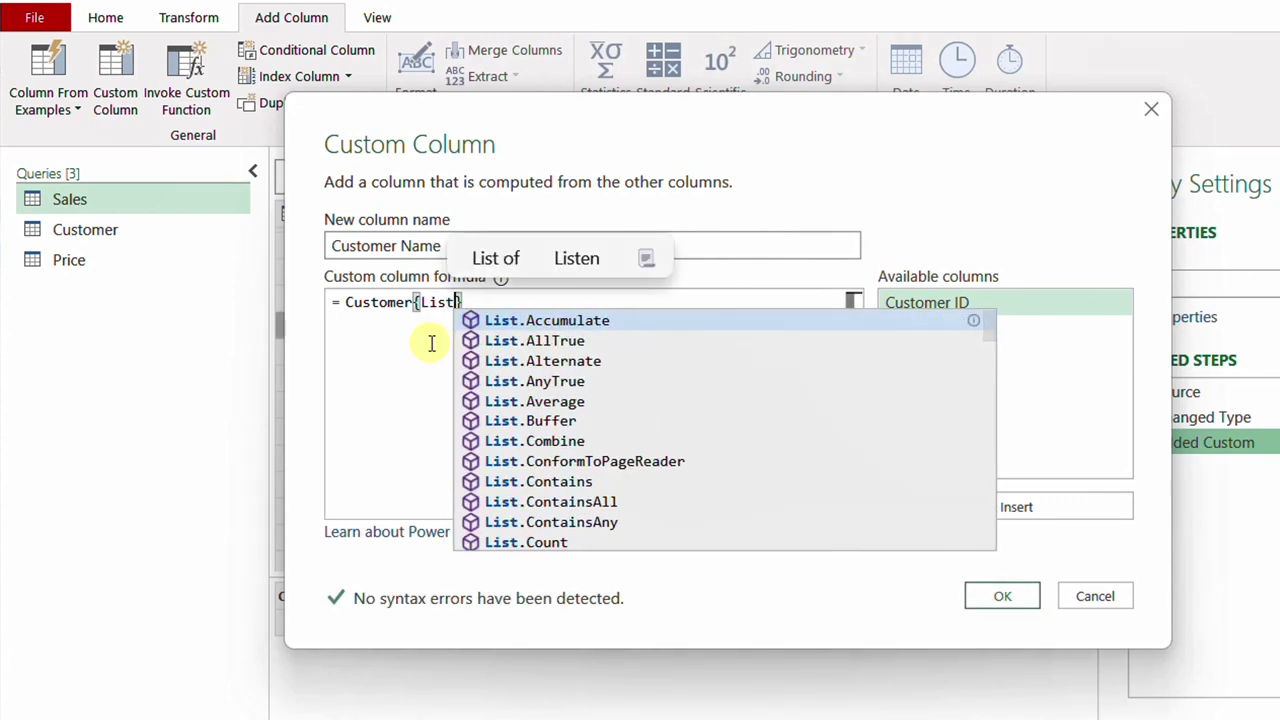
{"action": "type", "text": ".PositionOf"}
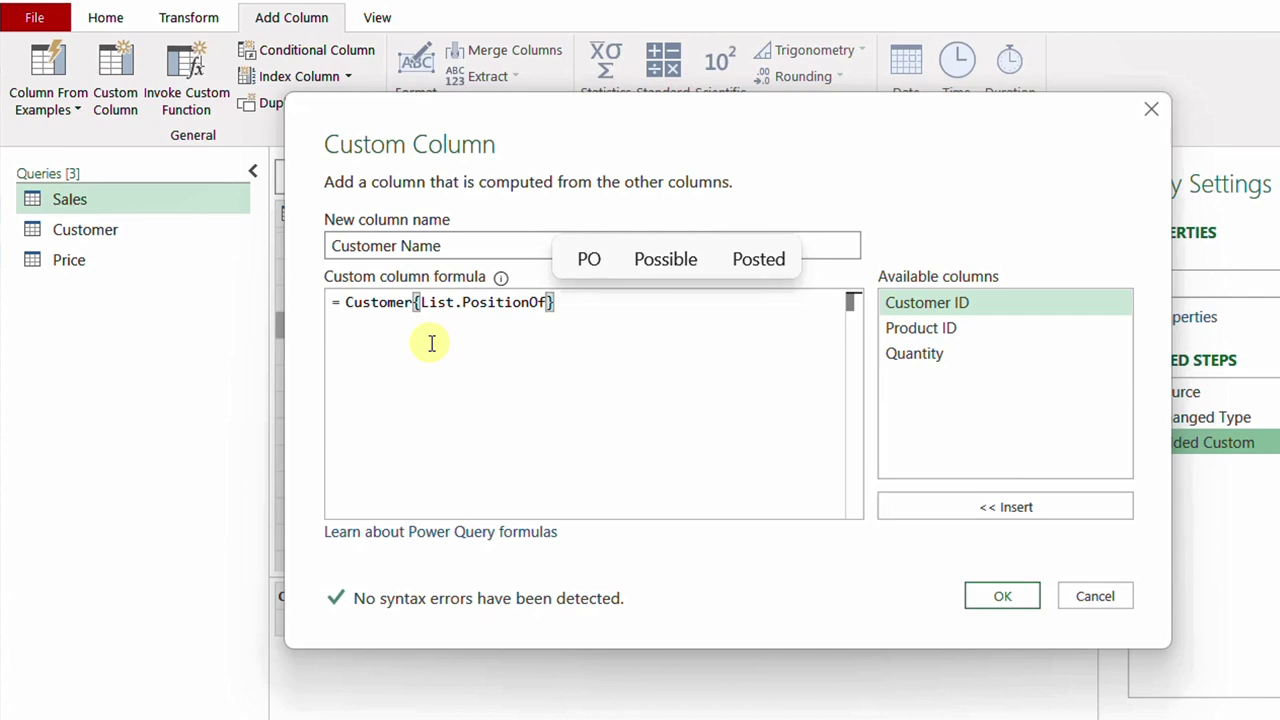
{"action": "type", "text": "("}
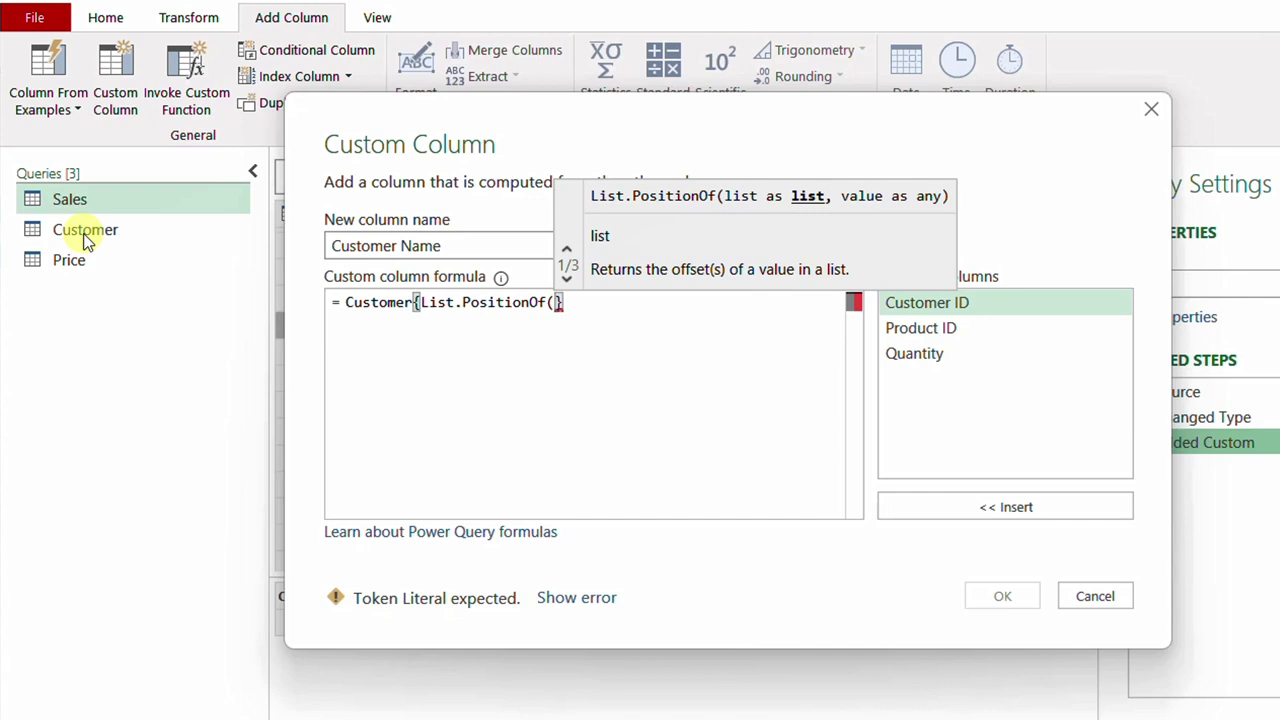
Enter Customer[Customer ID] as the list argument of List.PositionOf in the Customer Name formula, followed by a comma.
{"action": "type", "text": "Customer"}
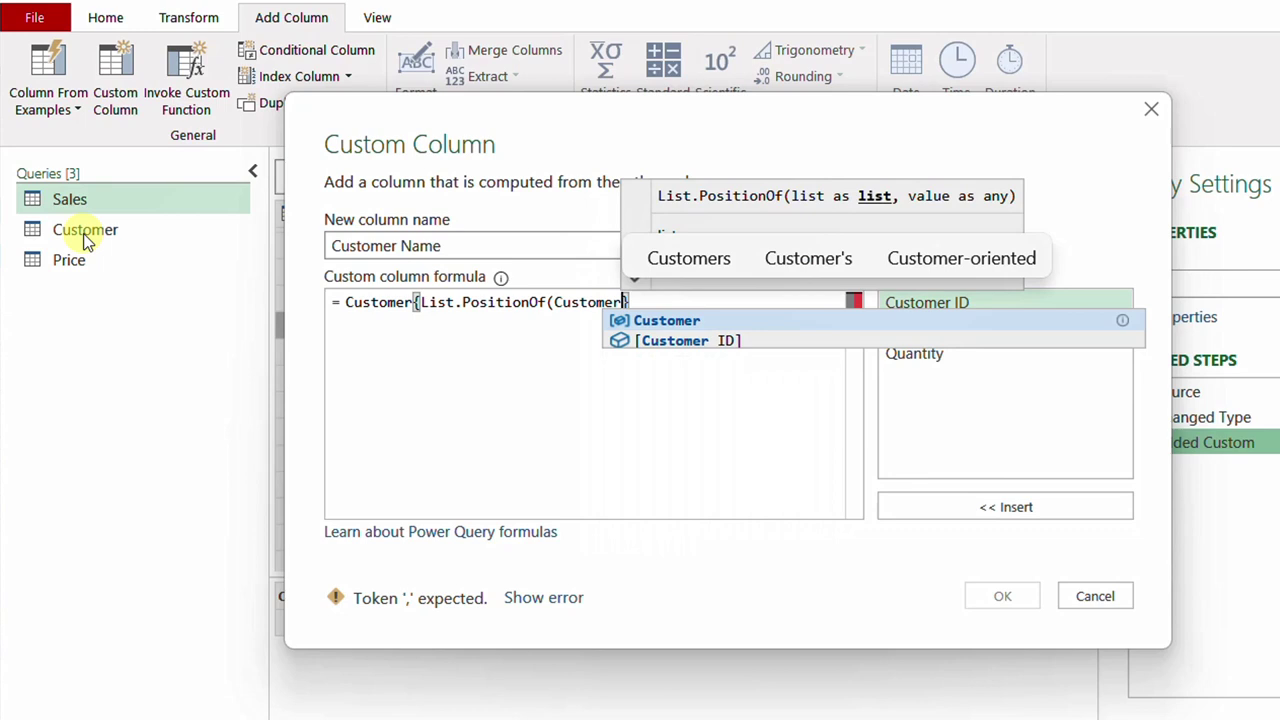
{"action": "type", "text": "[["}
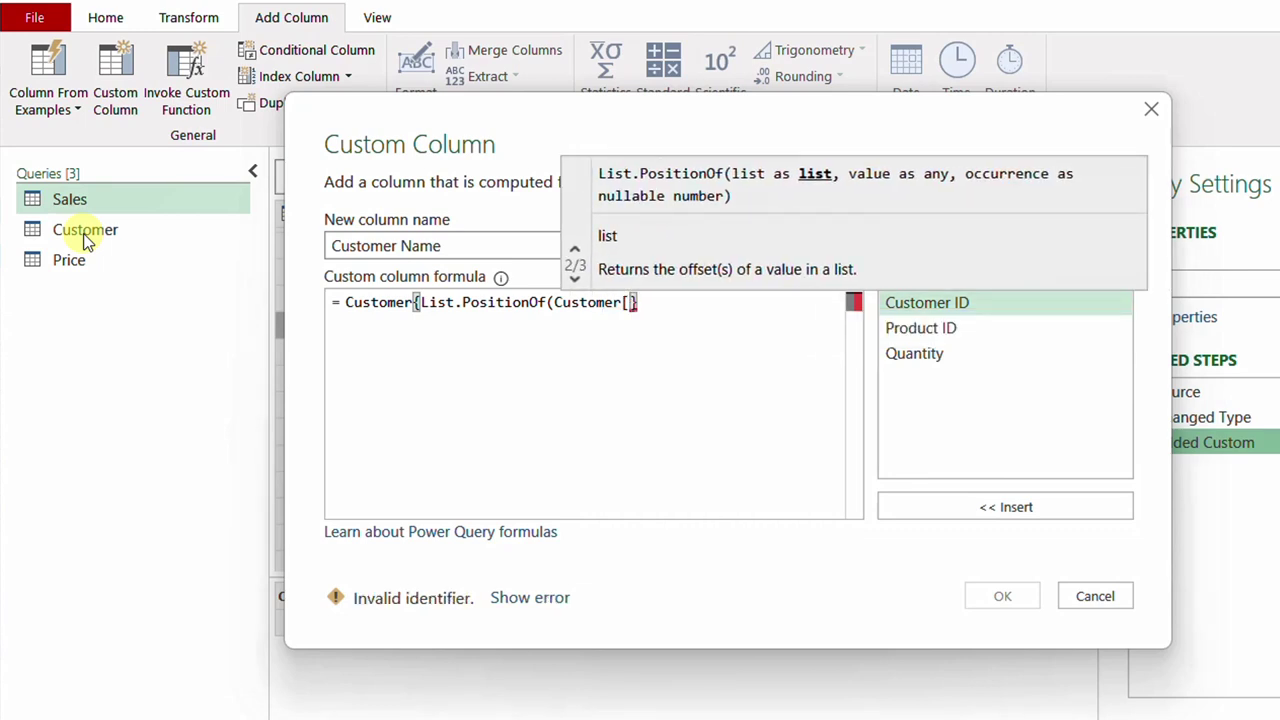
{"action": "type", "text": "Custom"}
{"action": "key", "text": "Down"}
{"action": "key", "text": "Tab"}
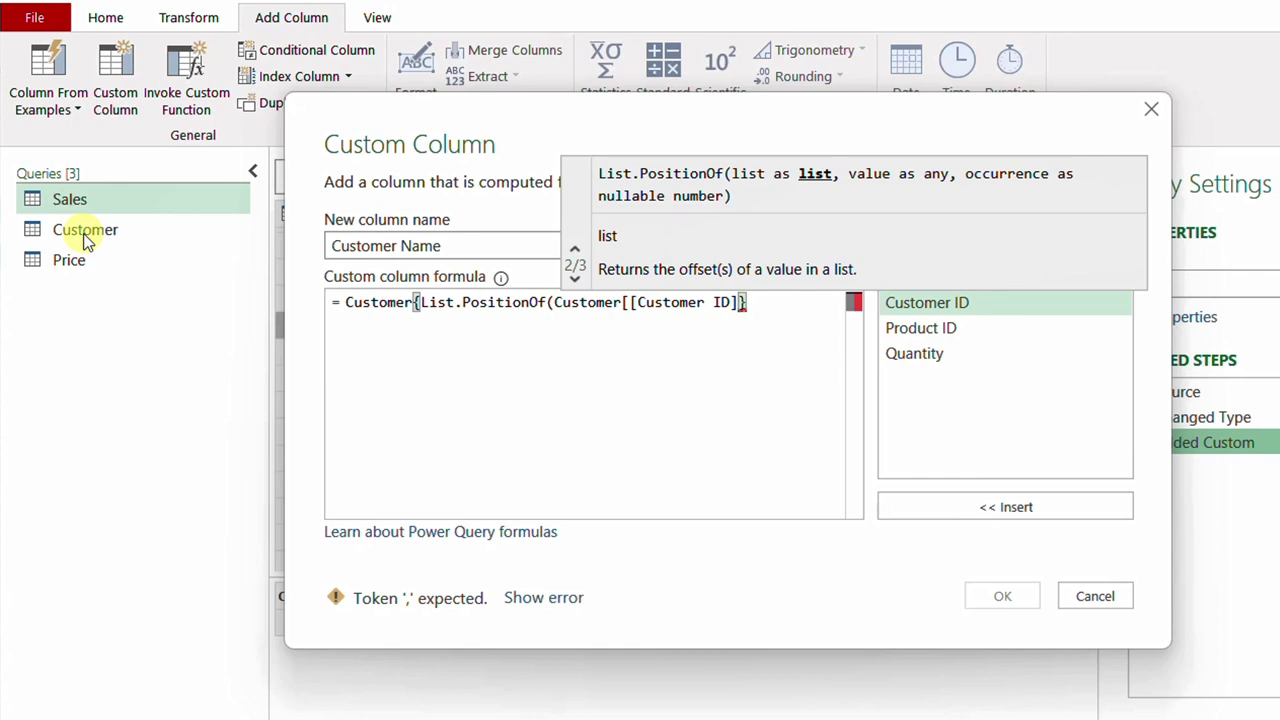
{"action": "type", "text": ","}
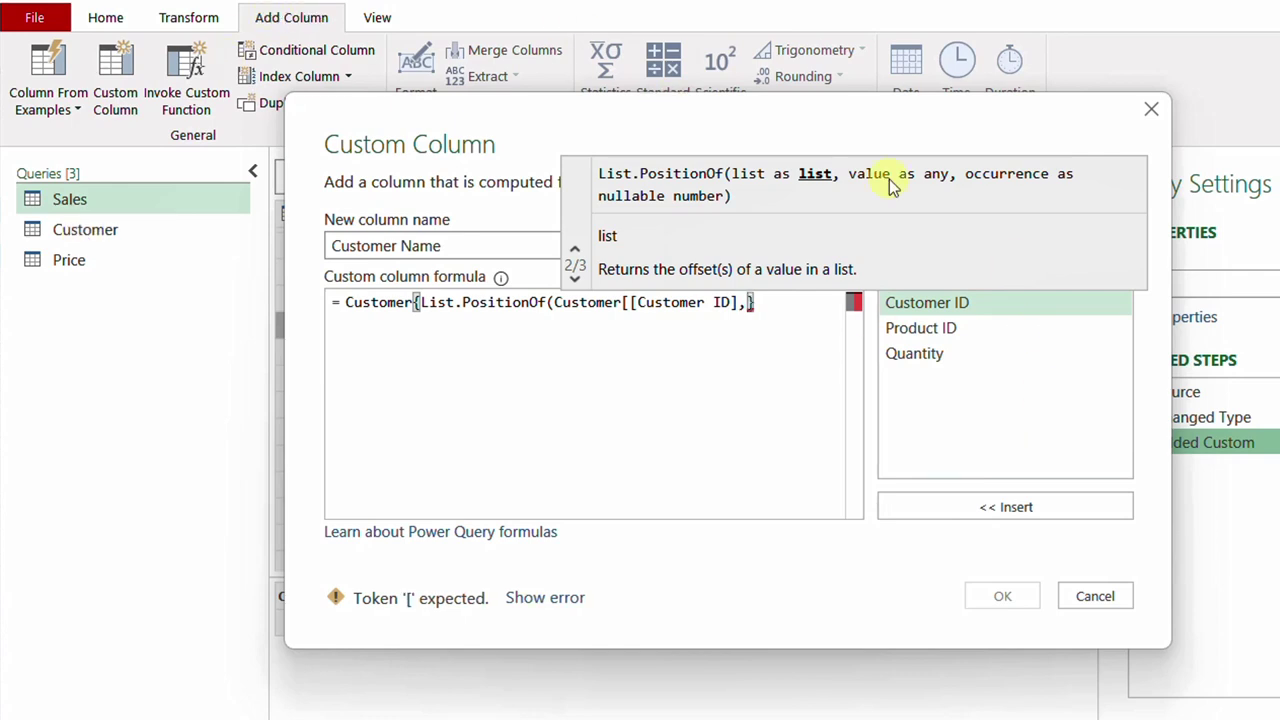
Add the Sales [Customer ID] column as the value argument and apply the formula Customer{List.PositionOf(Customer[Customer ID],[Customer ID])}.
{"action": "left_click_drag", "start_coordinate": [512, 144], "coordinate": [631, 199]}
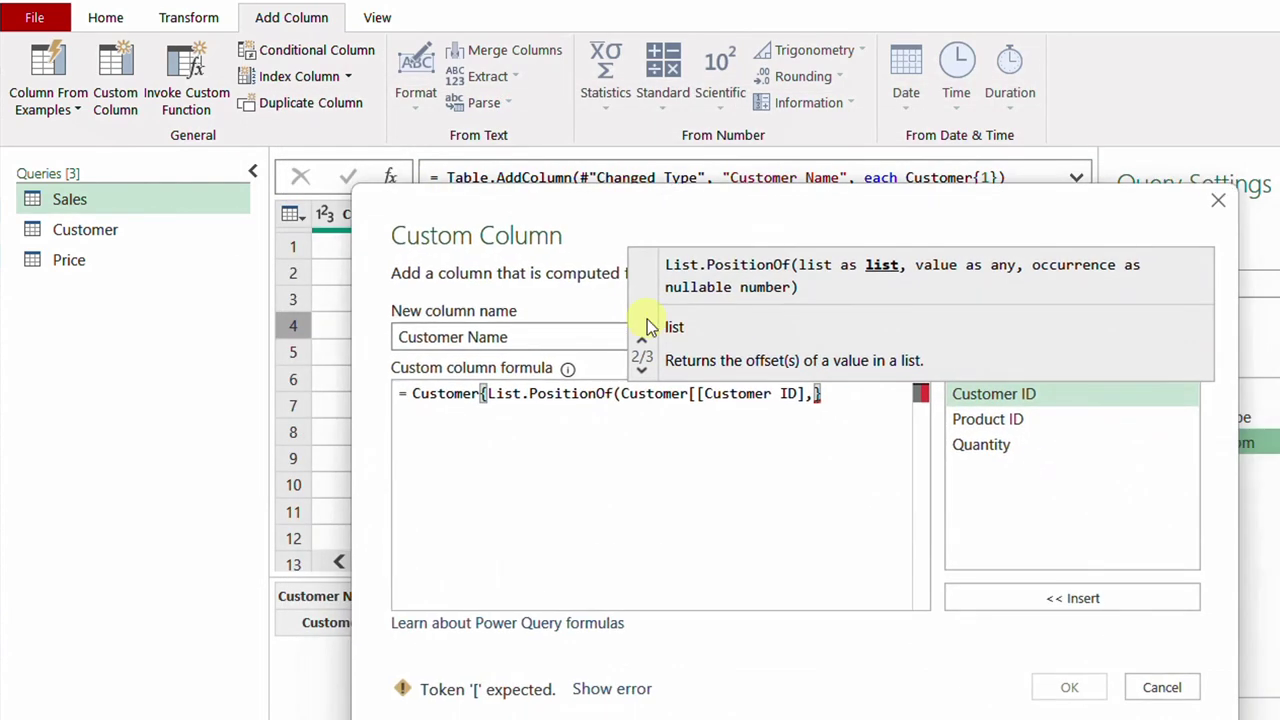
{"action": "double_click", "coordinate": [997, 391]}
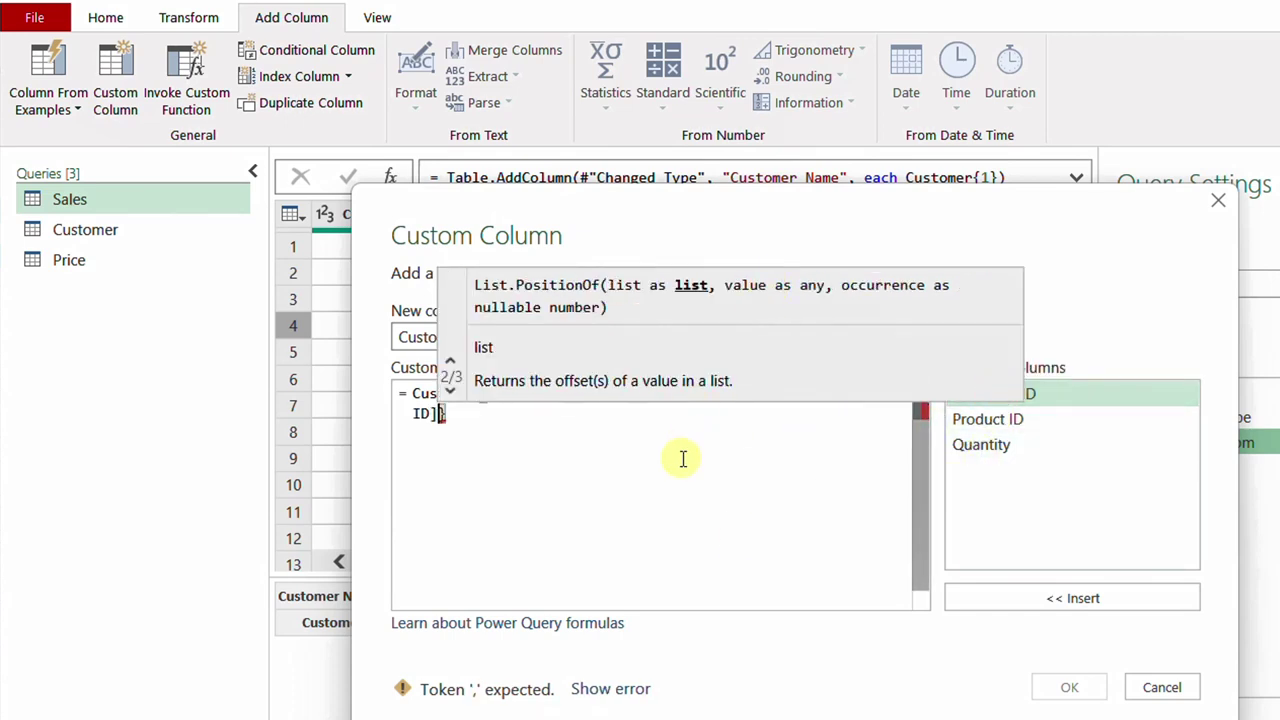
{"action": "type", "text": ")"}
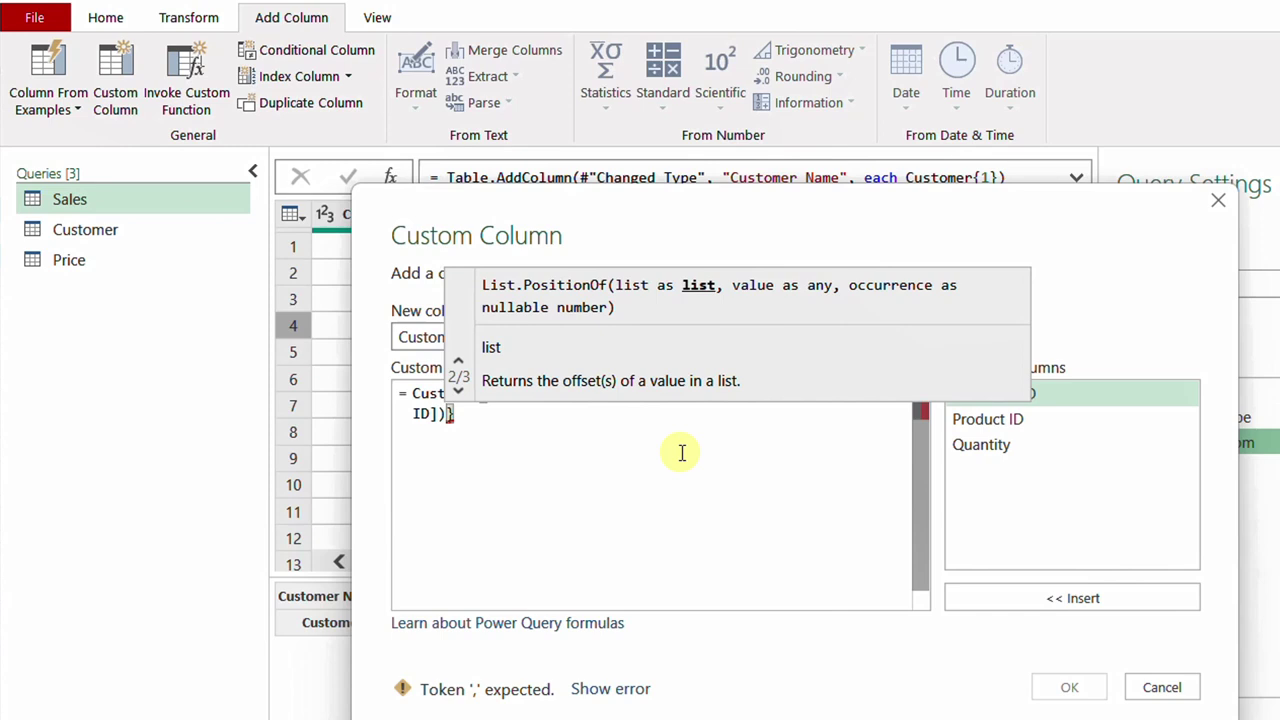
{"action": "type", "text": "}"}
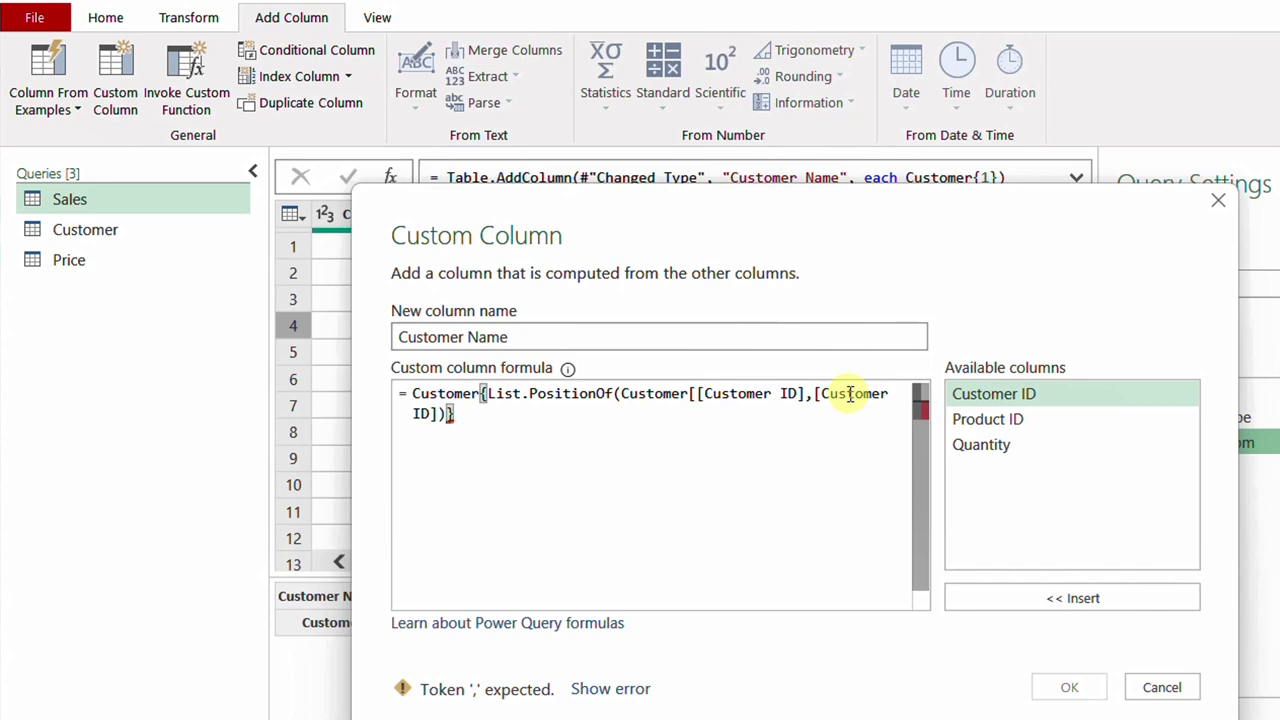
{"action": "left_click", "coordinate": [1069, 687]}
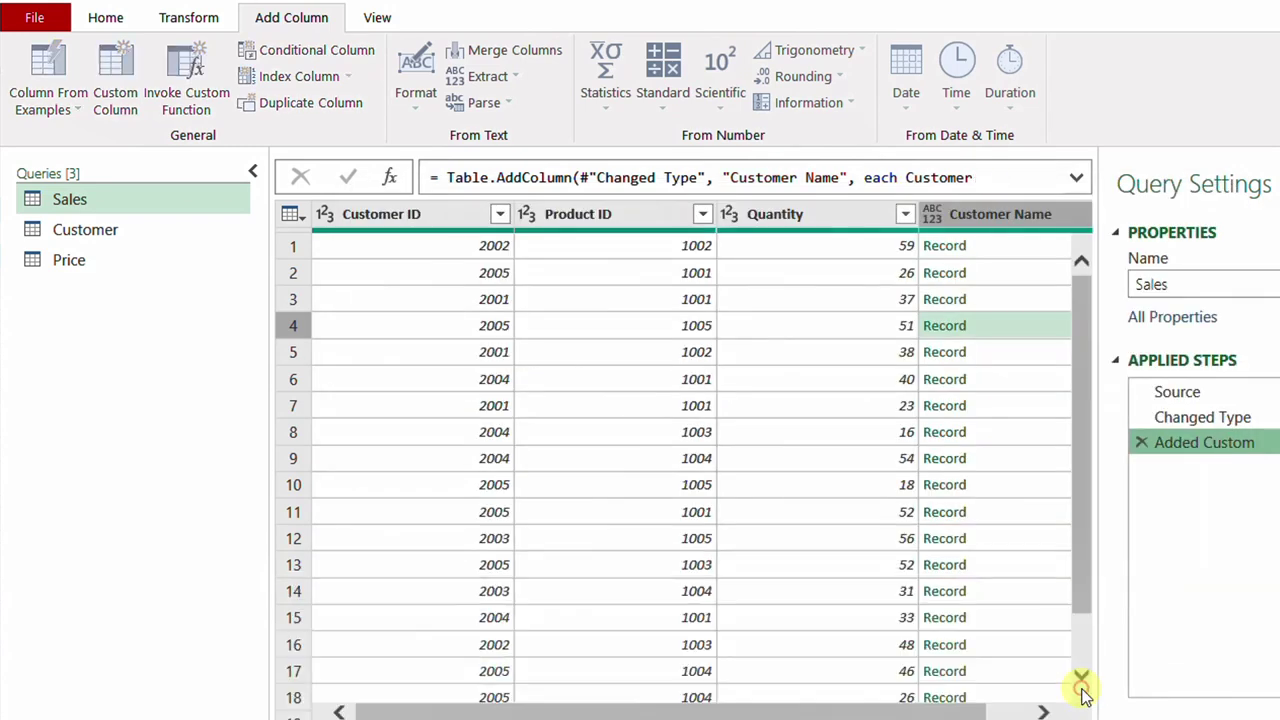
Preview the Customer Name records in rows 1 to 4 and check them against each row's Customer ID.
{"action": "left_click", "coordinate": [1008, 249]}
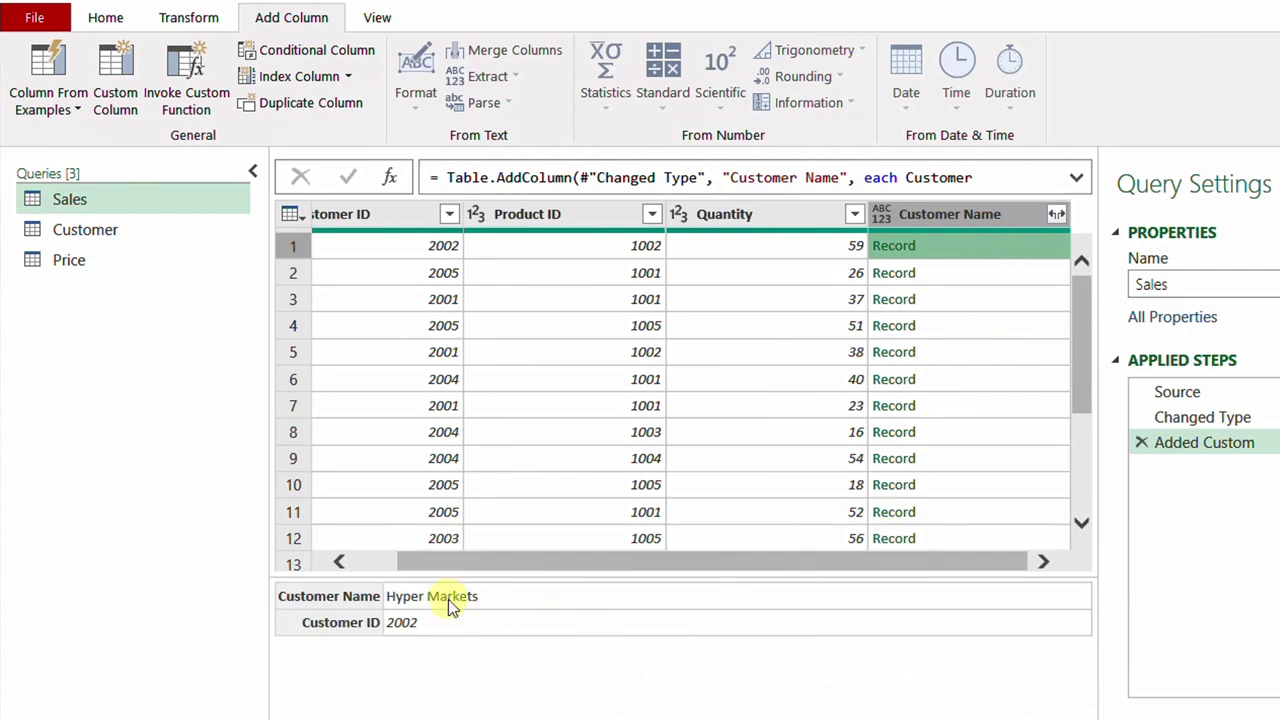
{"action": "left_click", "coordinate": [1022, 280]}
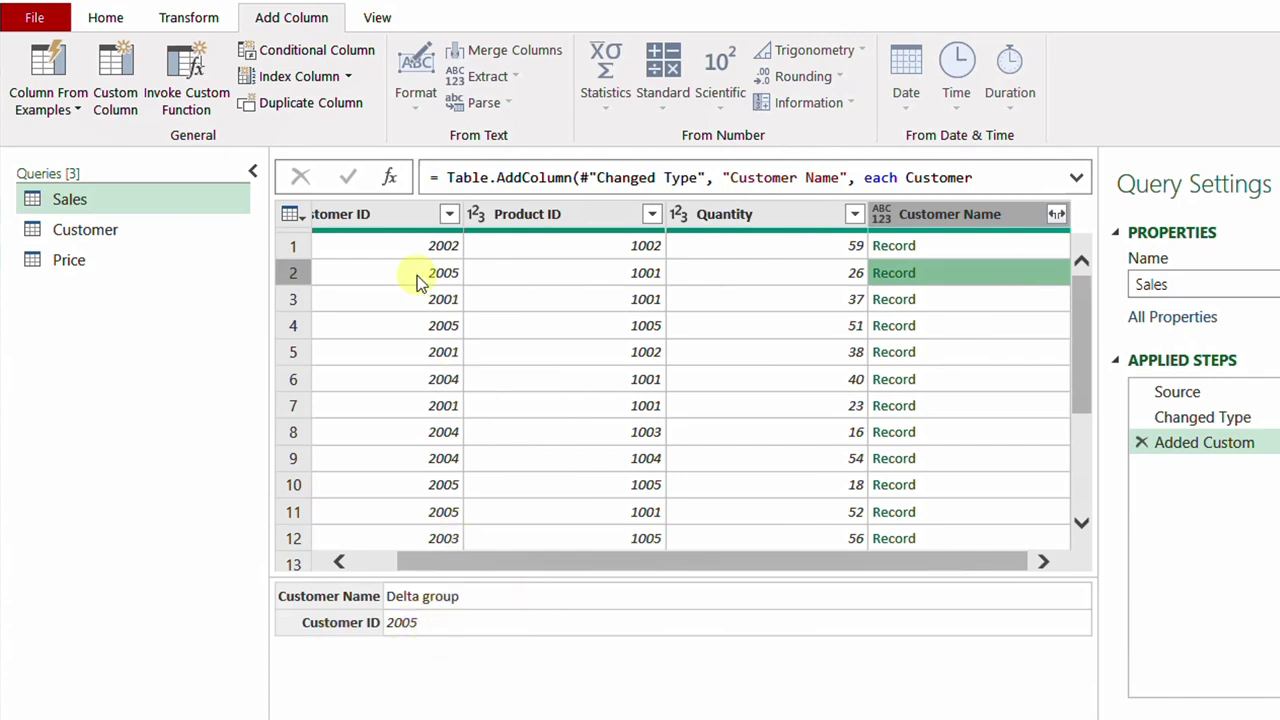
{"action": "left_click", "coordinate": [1015, 302]}
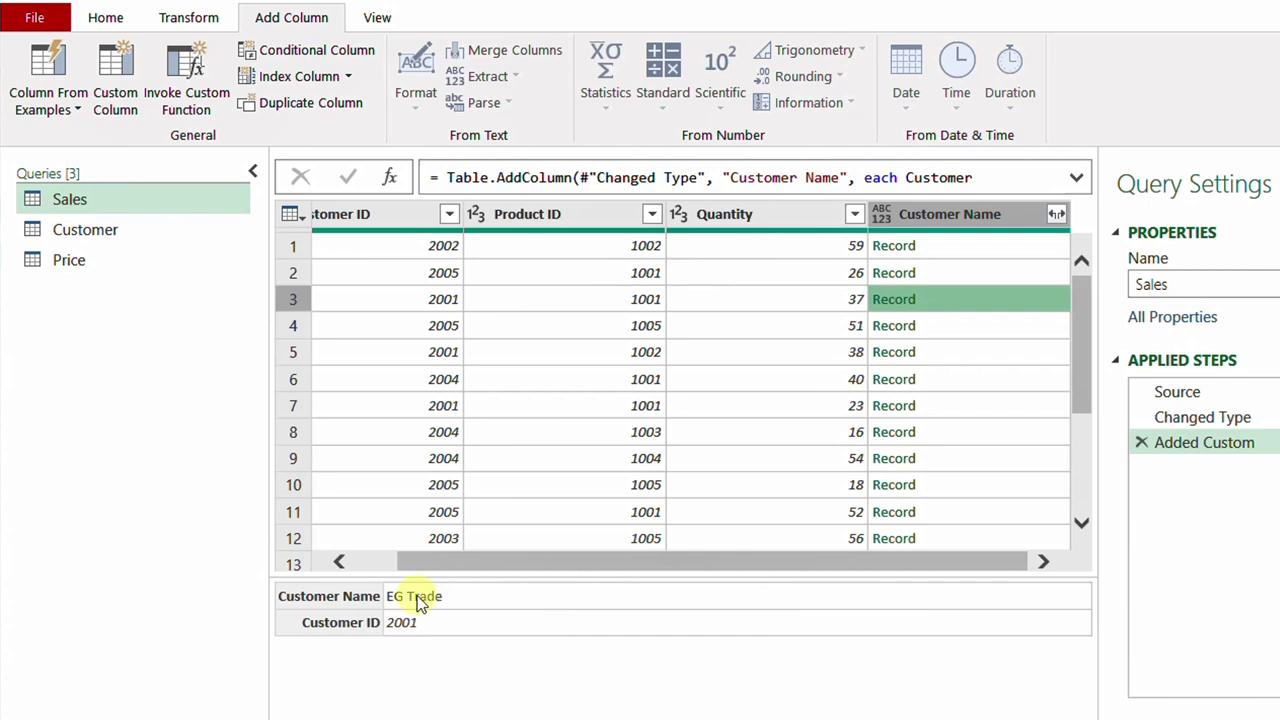
{"action": "left_click", "coordinate": [1015, 327]}
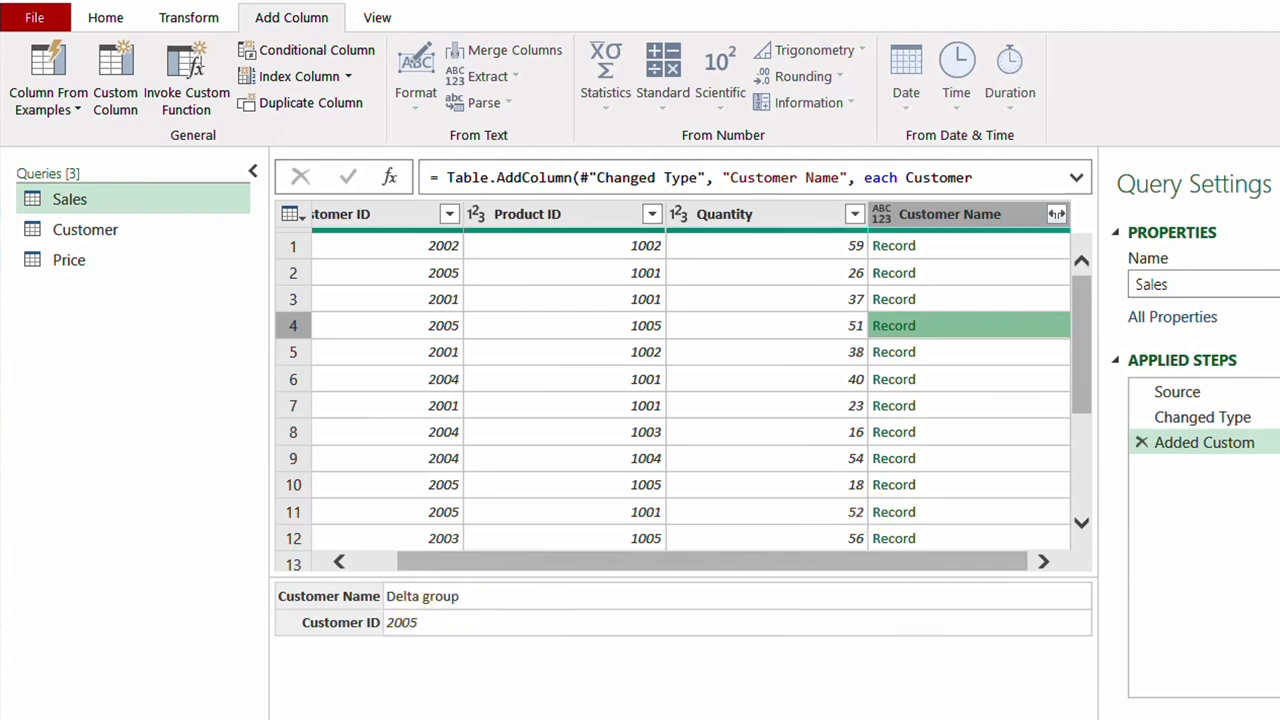
Append [Customer Name] to the end of the Customer Name custom column's formula so it returns the name field.
{"action": "double_click", "coordinate": [1204, 442]}
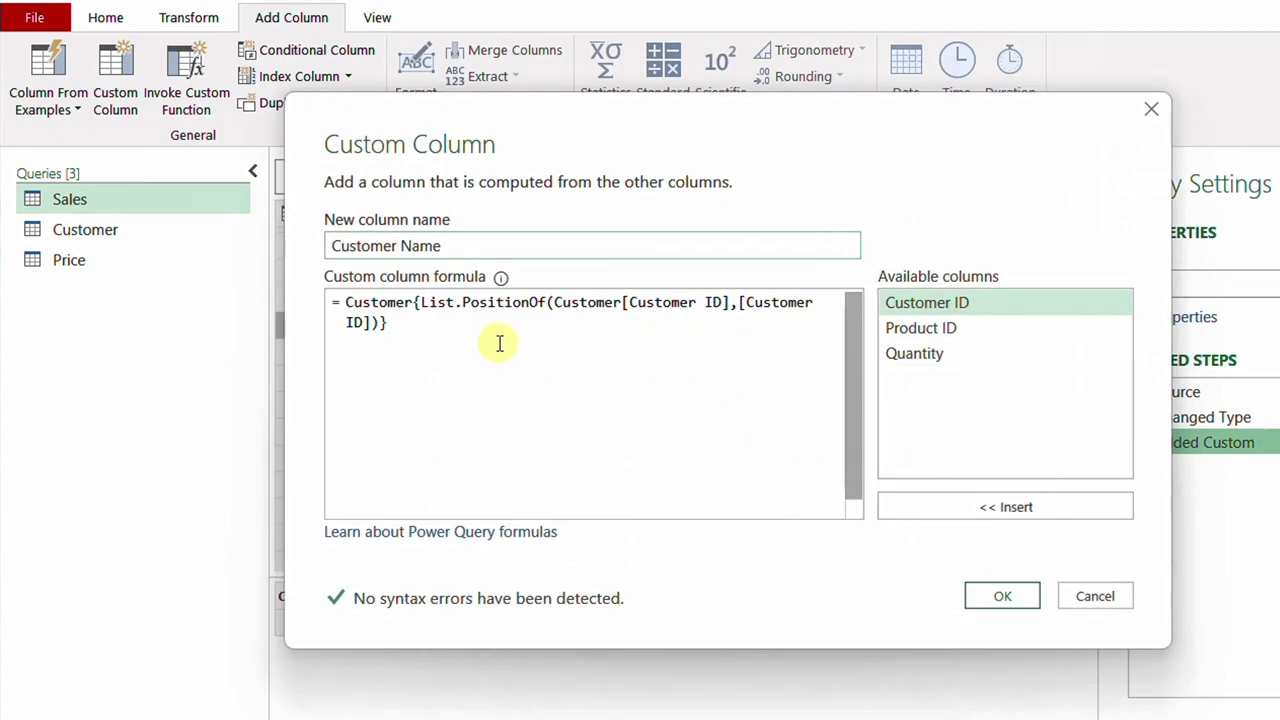
{"action": "type", "text": "["}
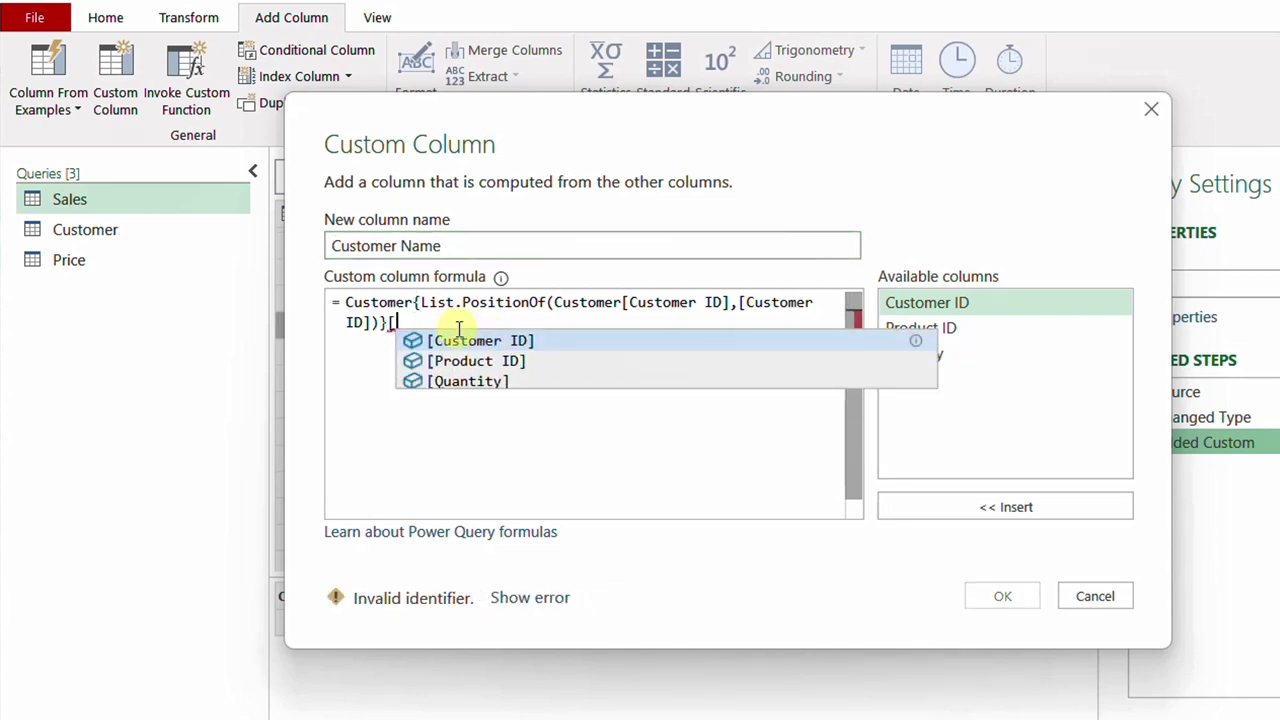
{"action": "type", "text": "Customer"}
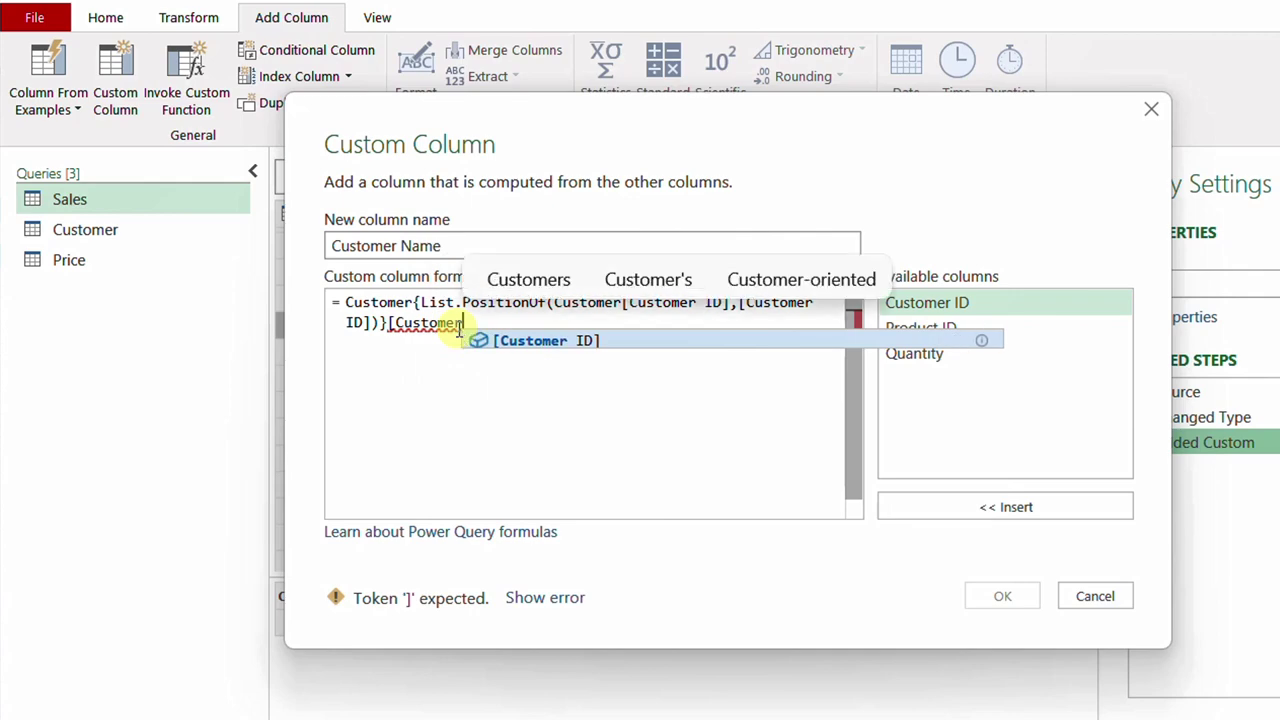
{"action": "type", "text": " Name]"}
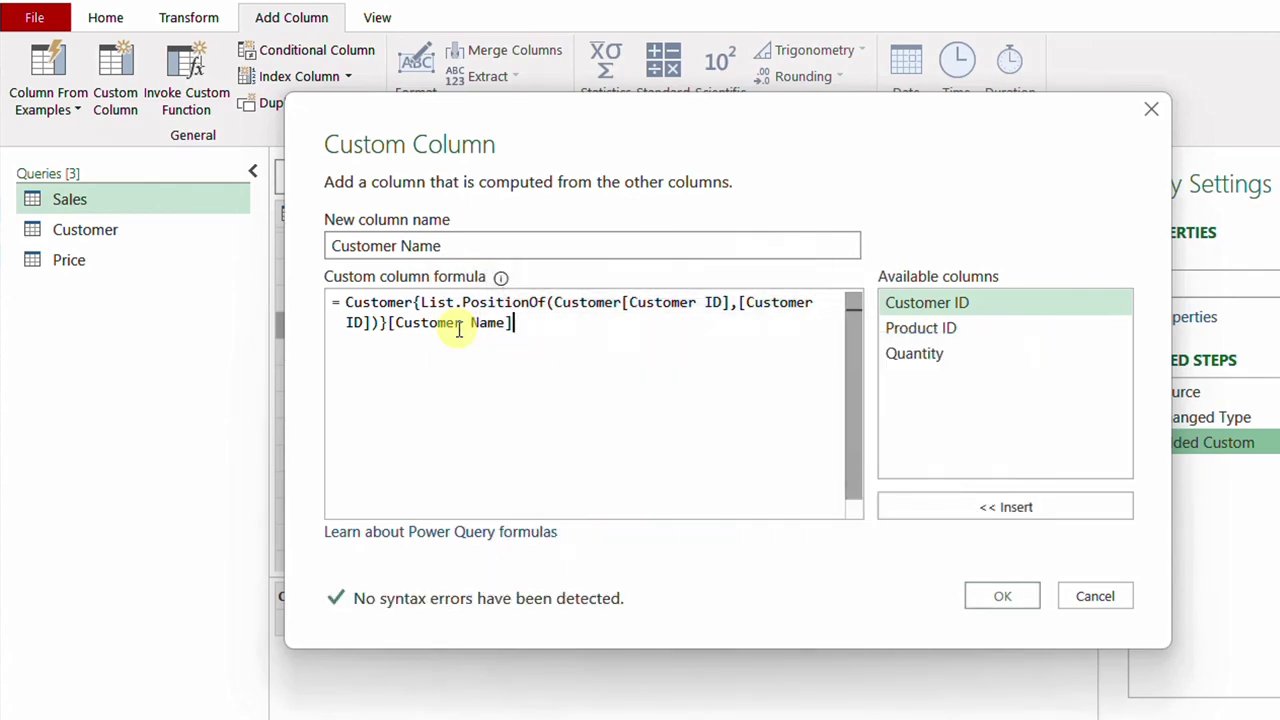
{"action": "left_click", "coordinate": [1007, 595]}
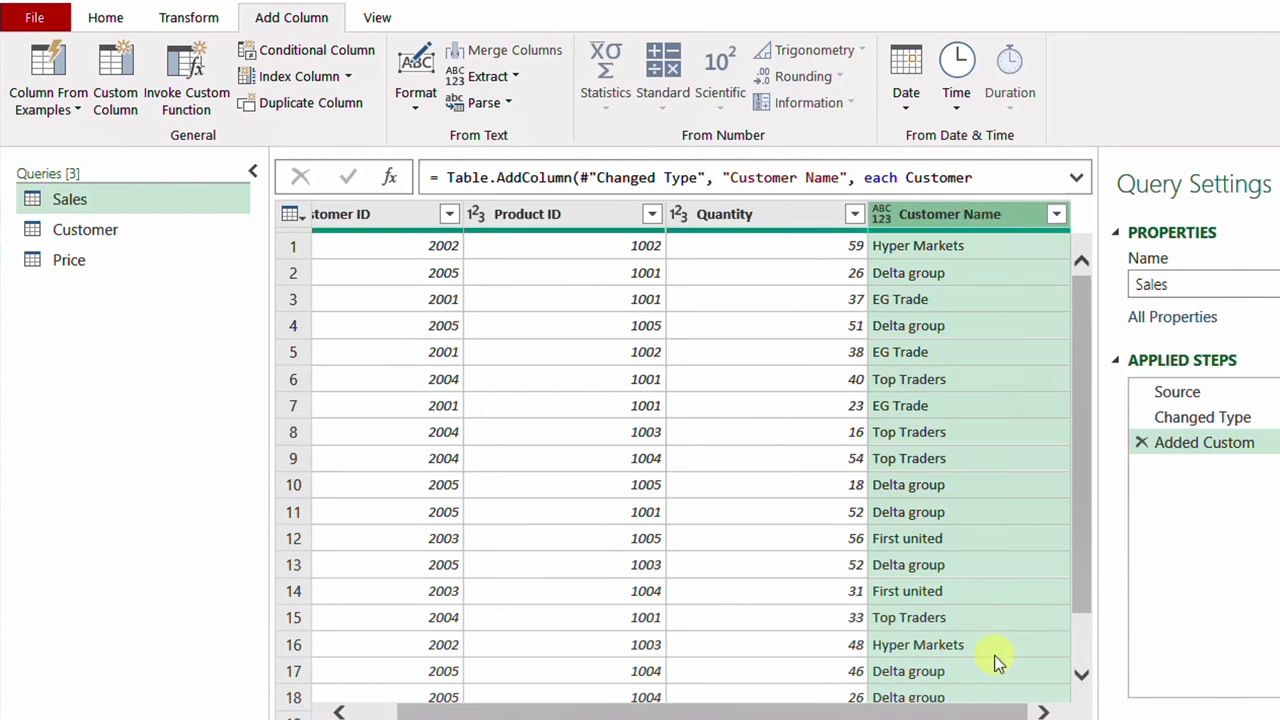
Rename the Added Custom applied step of the Sales query as LockupCustomerName.
{"action": "left_click", "coordinate": [1208, 452]}
{"action": "right_click", "coordinate": [1208, 452]}
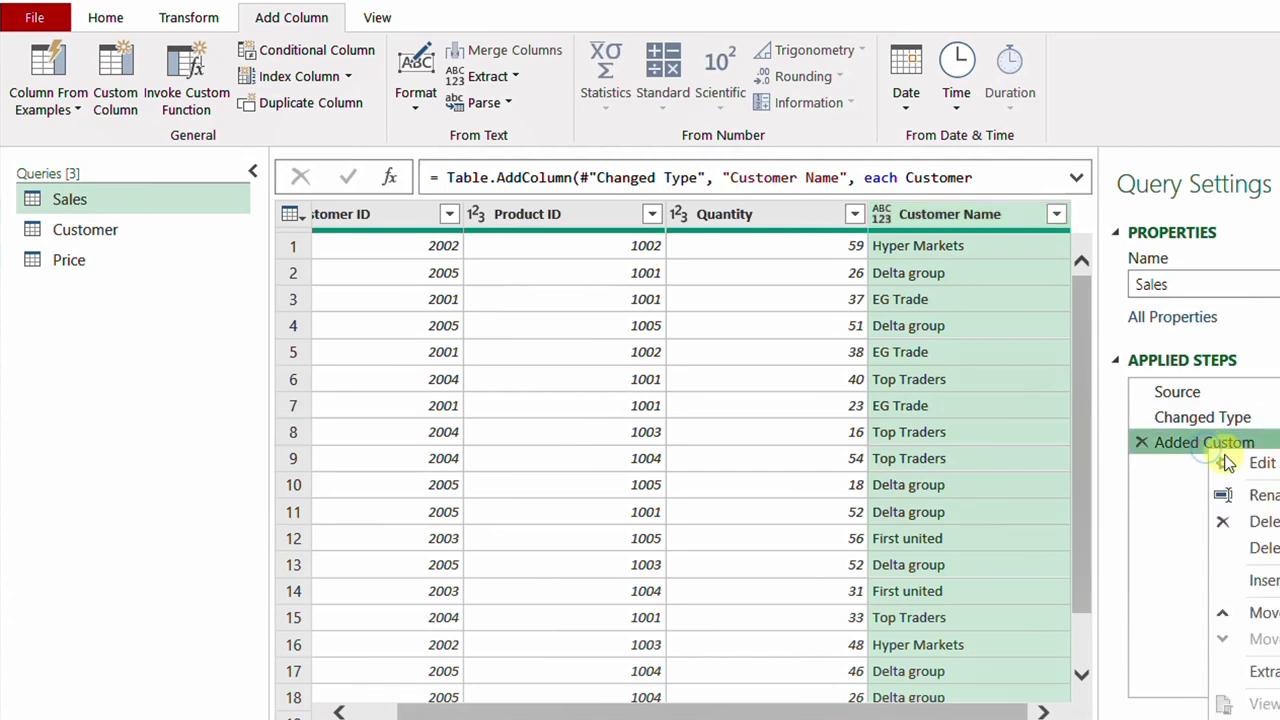
{"action": "left_click", "coordinate": [1254, 497]}
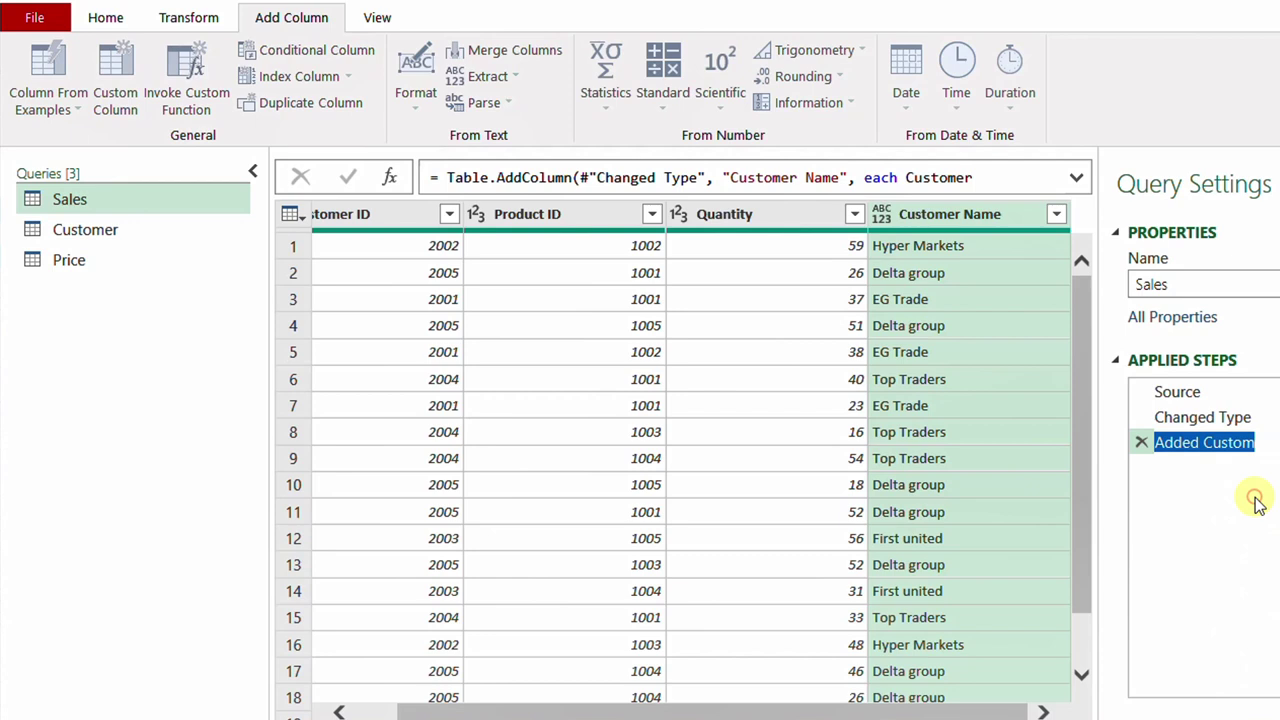
{"action": "type", "text": "Loc"}
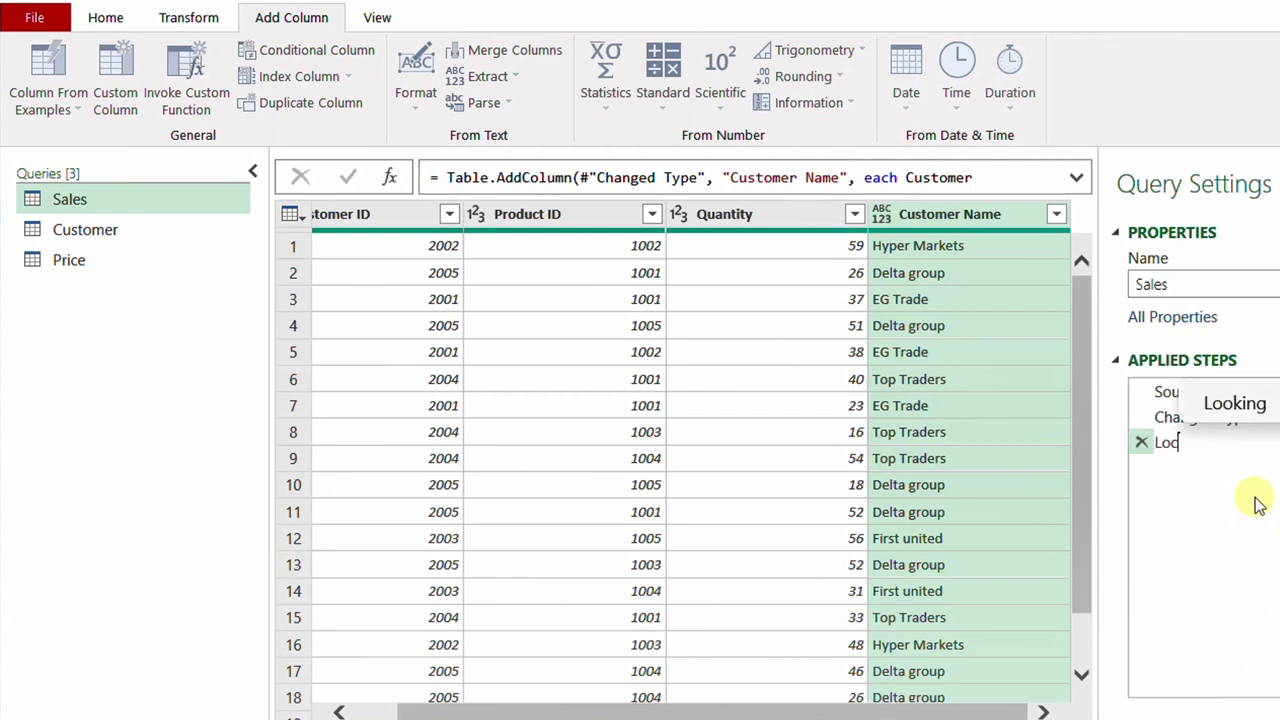
{"action": "type", "text": "uupCustomerName"}
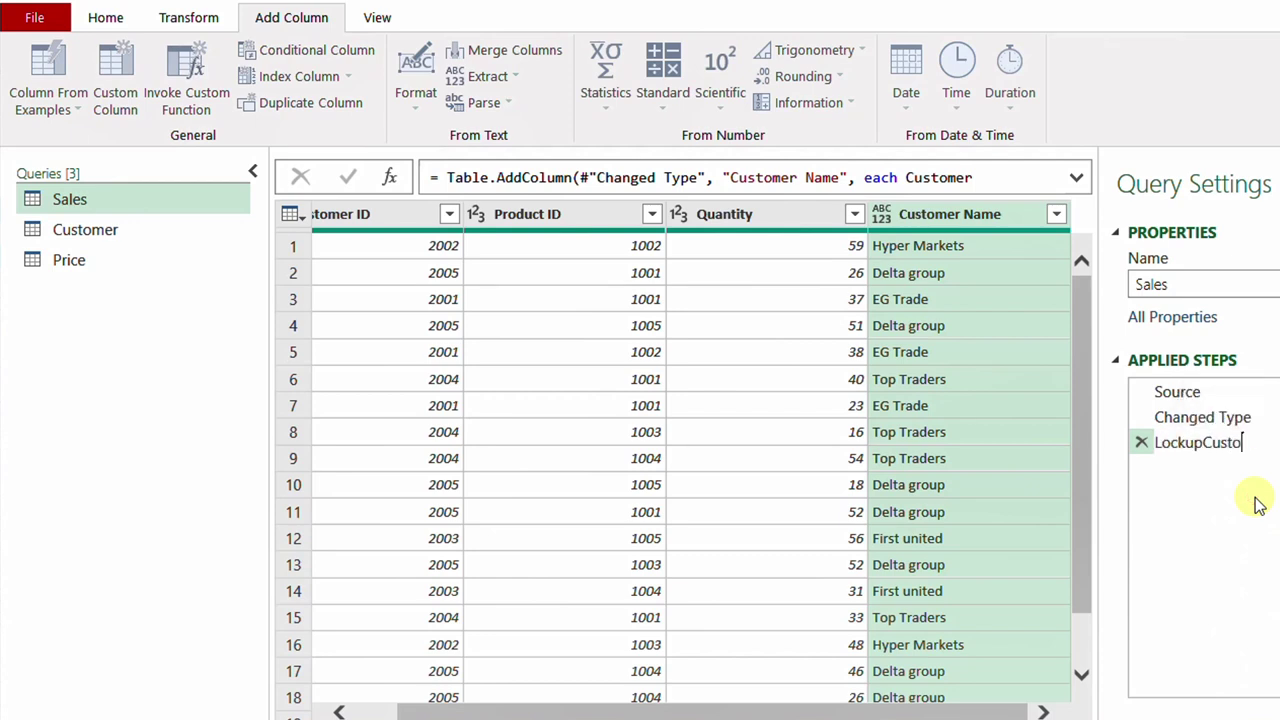
{"action": "key", "text": "Return"}
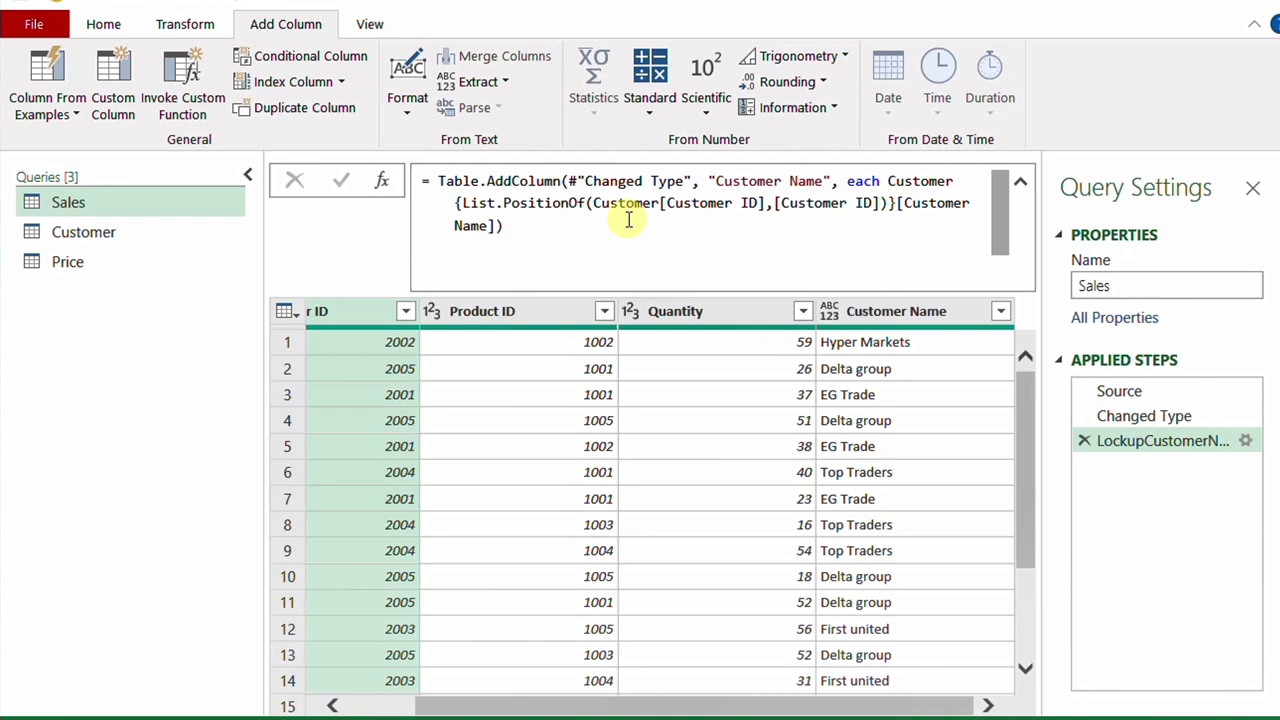
Add type text as the column type argument at the end of the step's Table.AddColumn formula and apply it.
{"action": "left_click", "coordinate": [497, 226]}
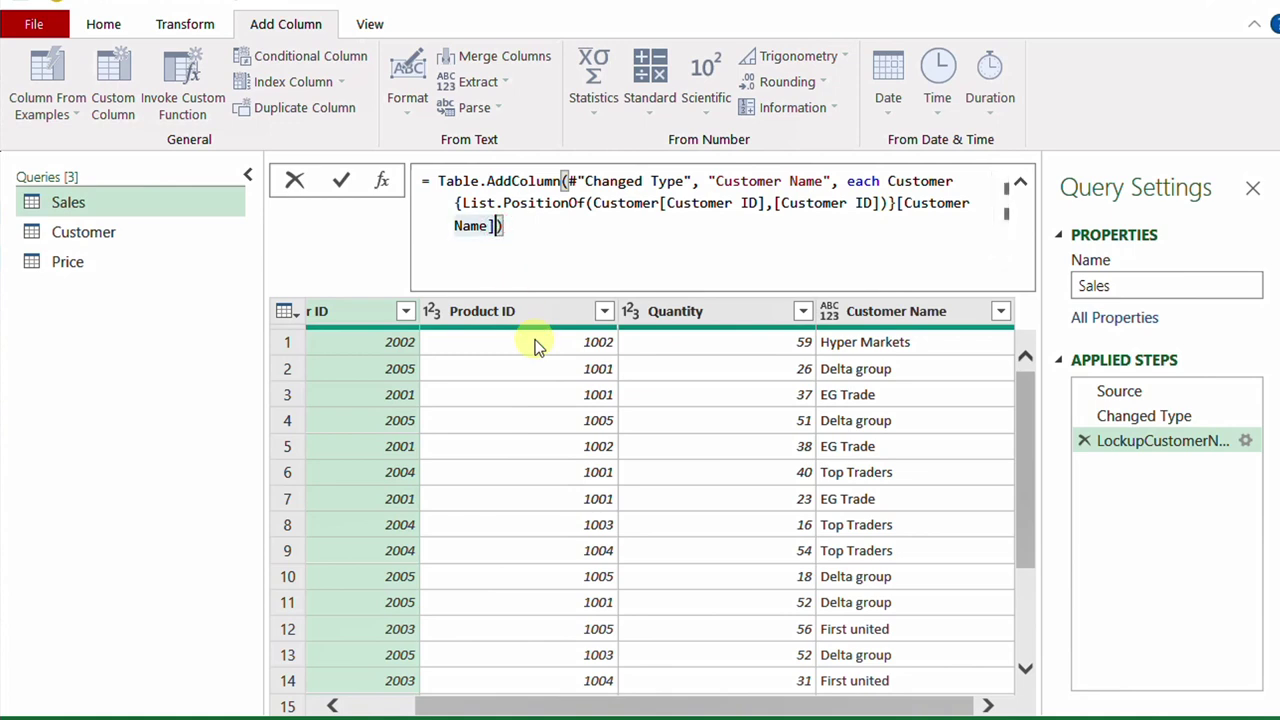
{"action": "type", "text": ","}
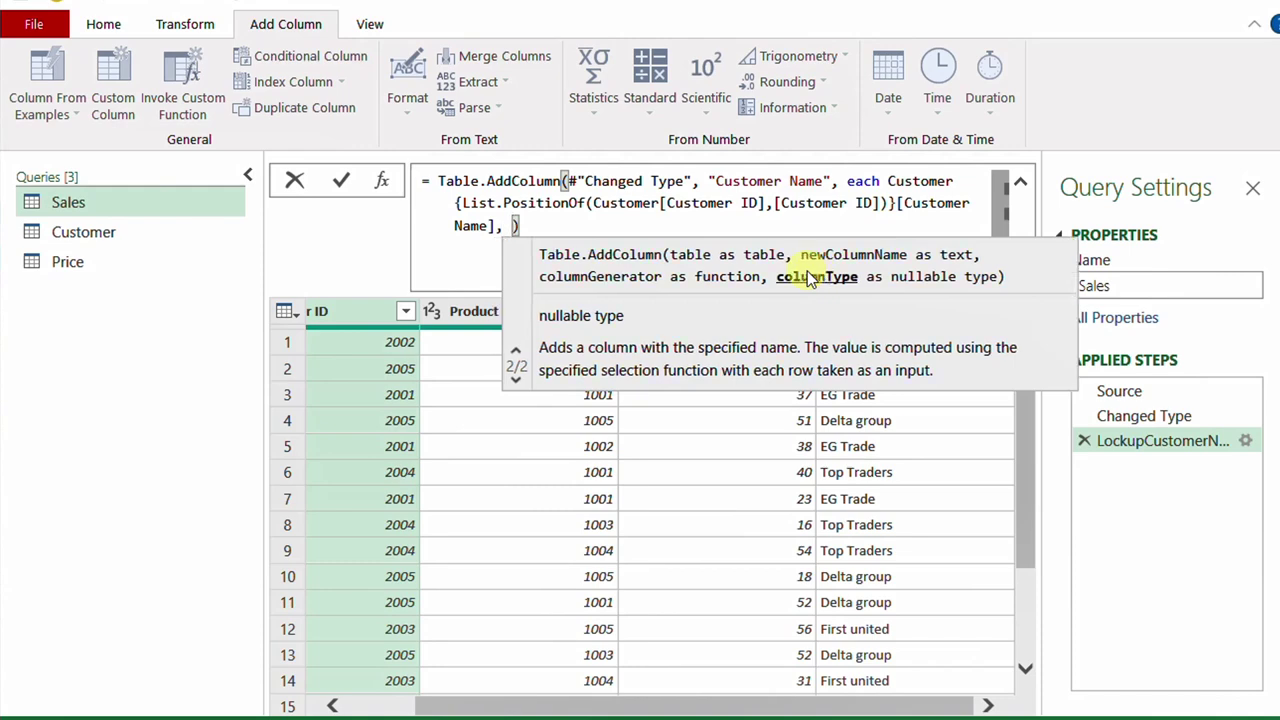
{"action": "type", "text": " type "}
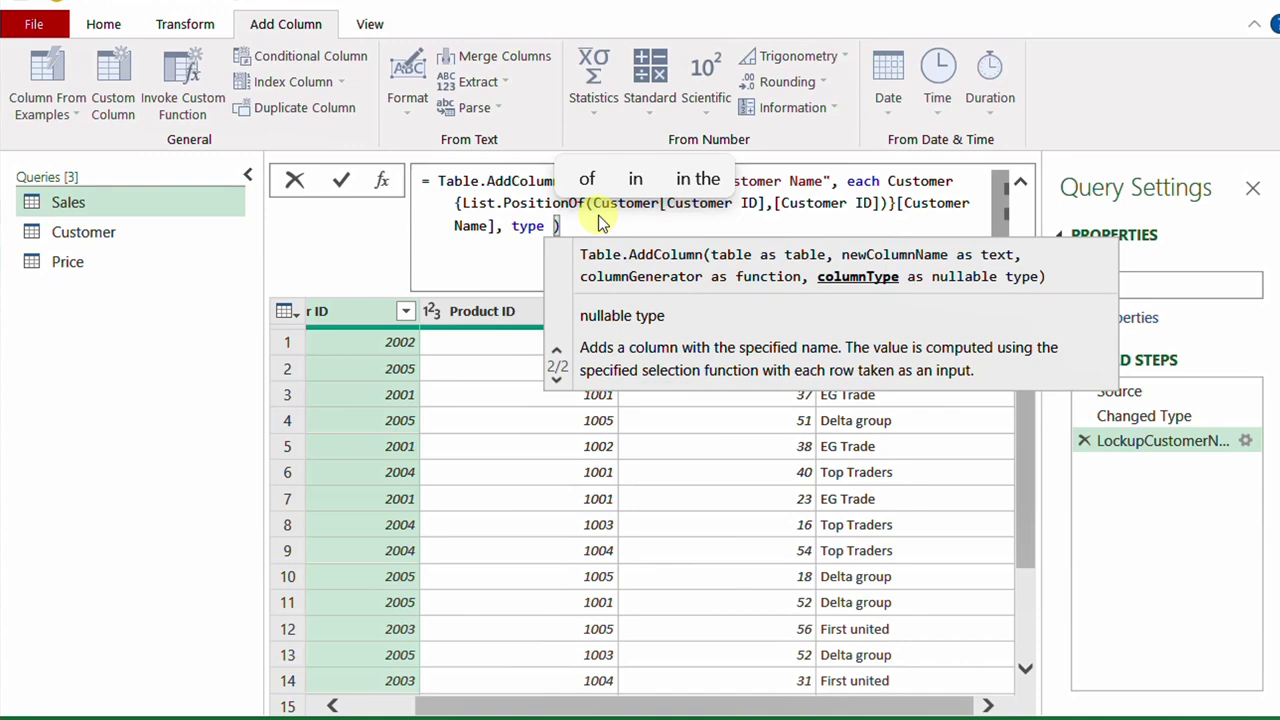
{"action": "type", "text": "text"}
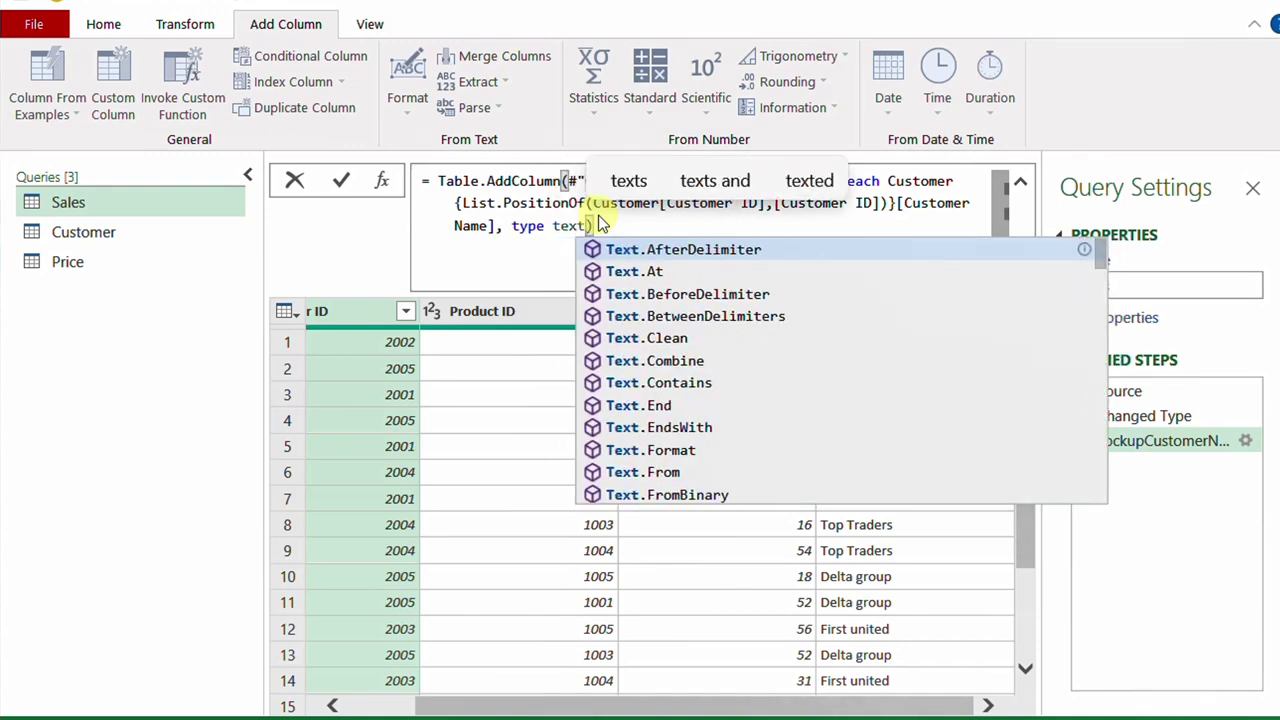
{"action": "left_click", "coordinate": [341, 181]}
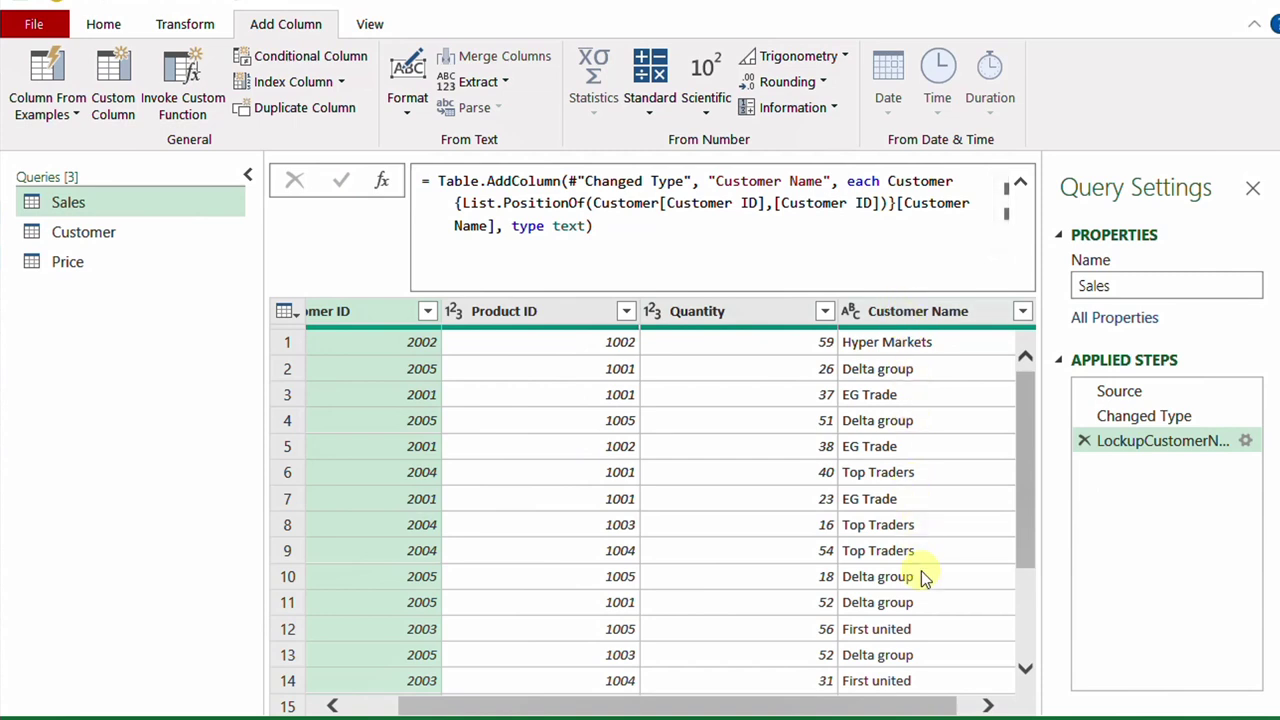
Add a custom column named Revenue to the Sales query with the formula = Price.
{"action": "left_click_drag", "start_coordinate": [651, 709], "coordinate": [670, 709]}
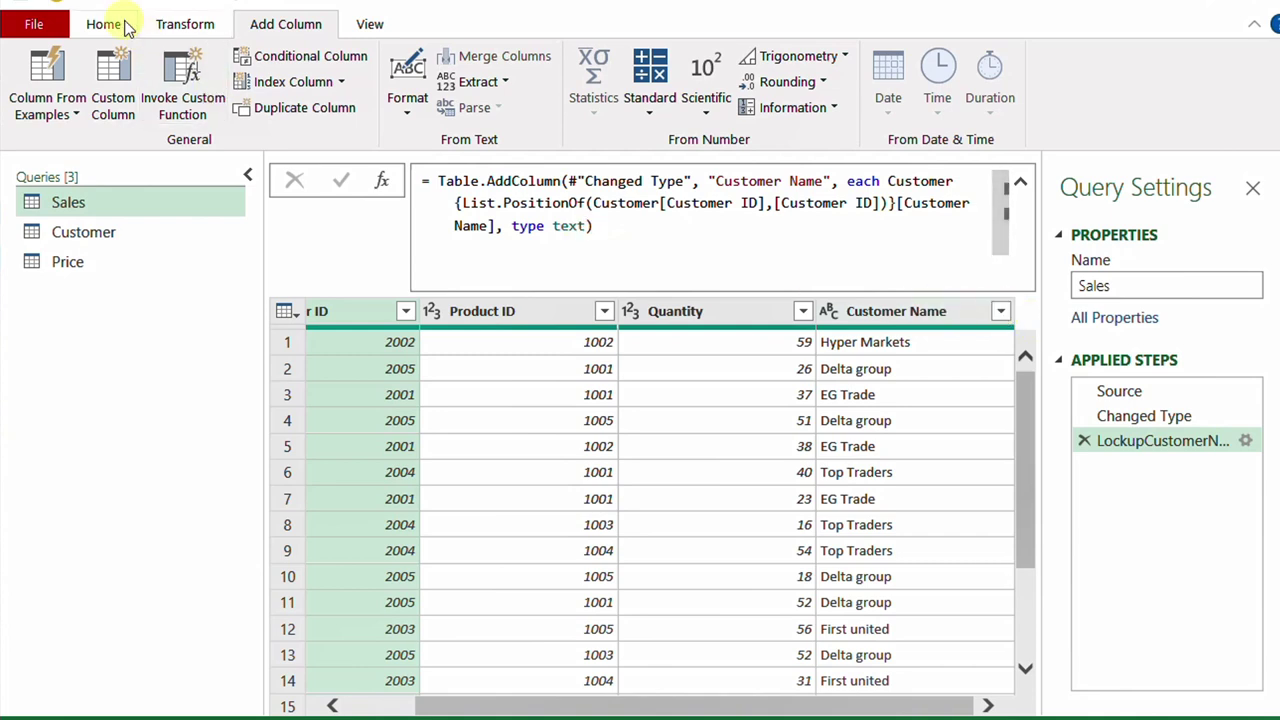
{"action": "left_click", "coordinate": [128, 100]}
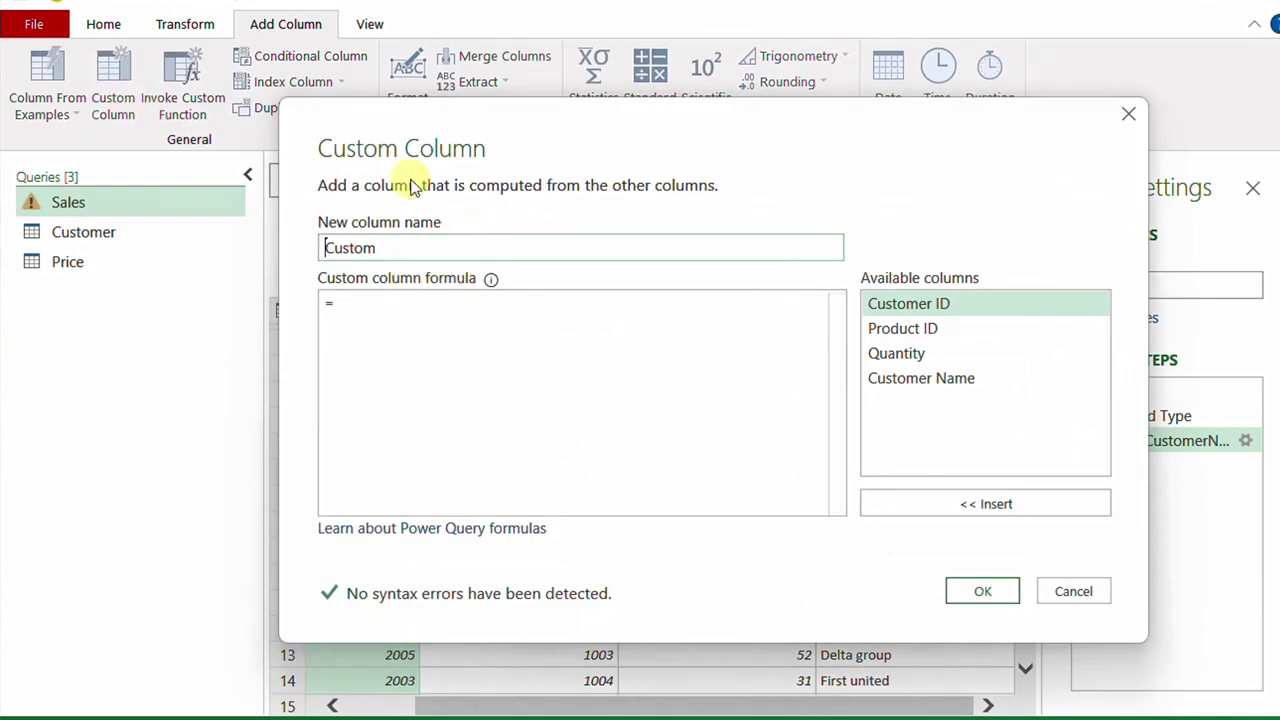
{"action": "double_click", "coordinate": [412, 250]}
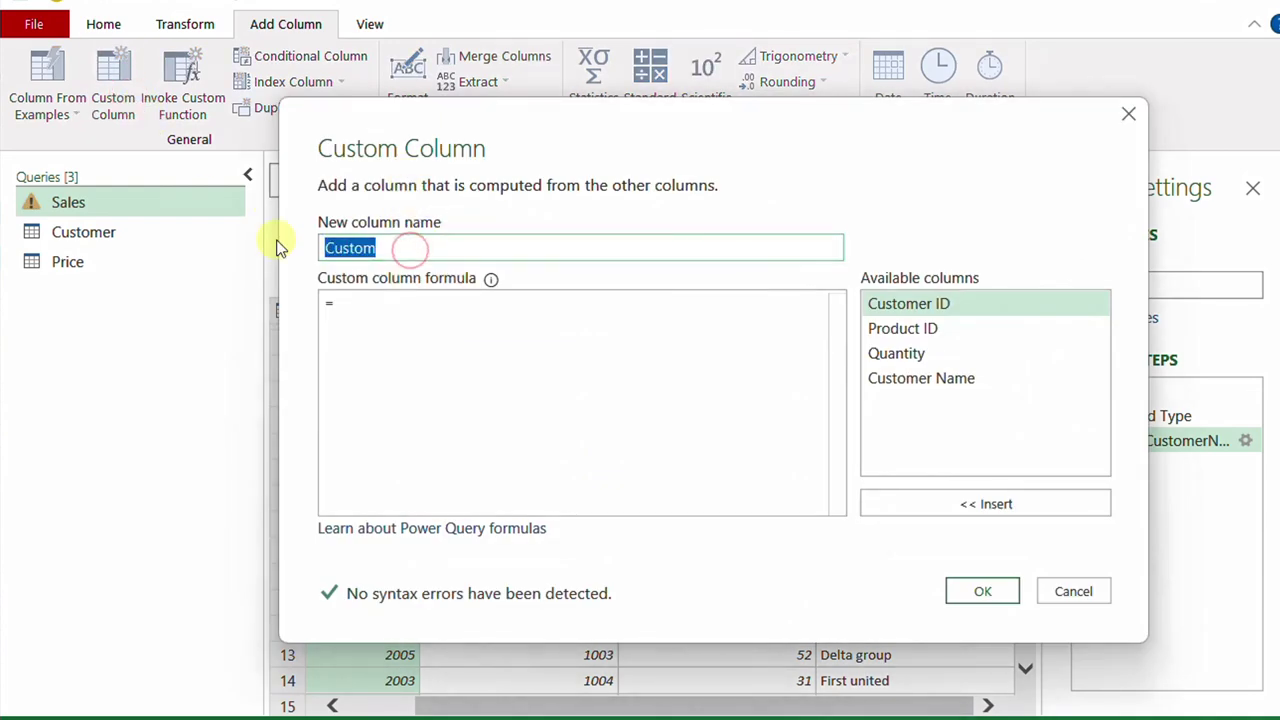
{"action": "type", "text": "Revenue"}
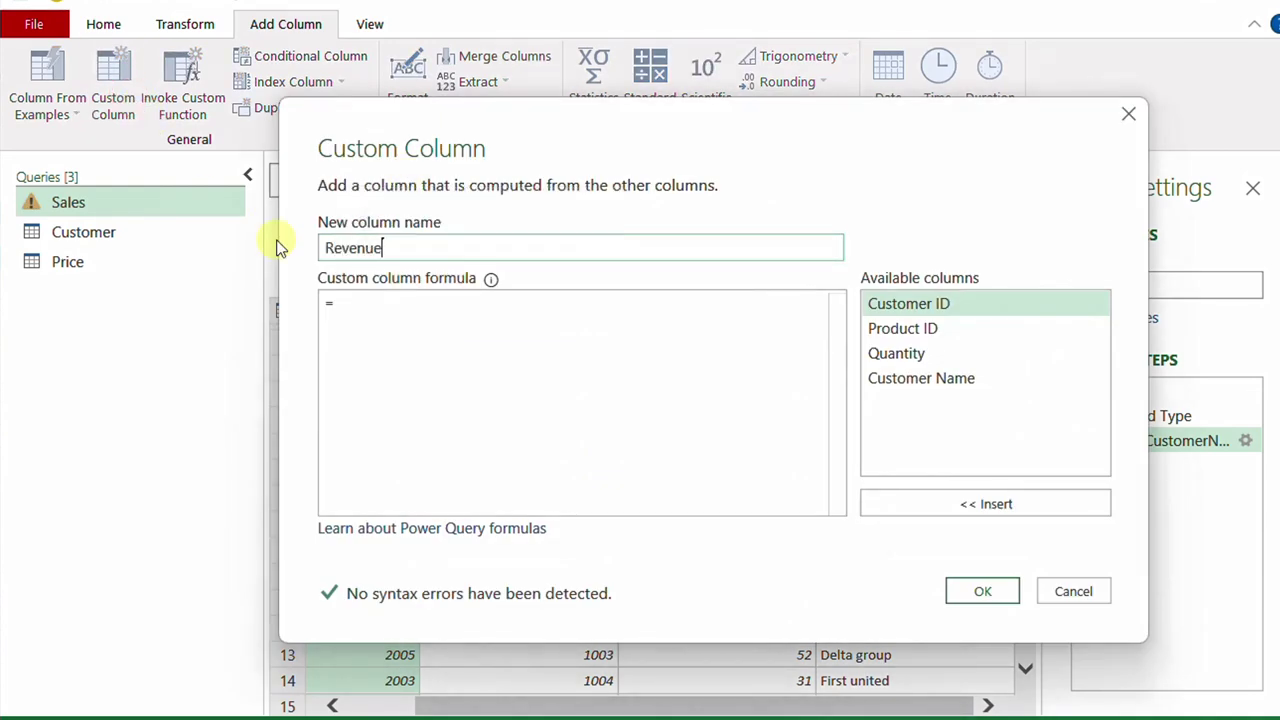
{"action": "left_click", "coordinate": [366, 304]}
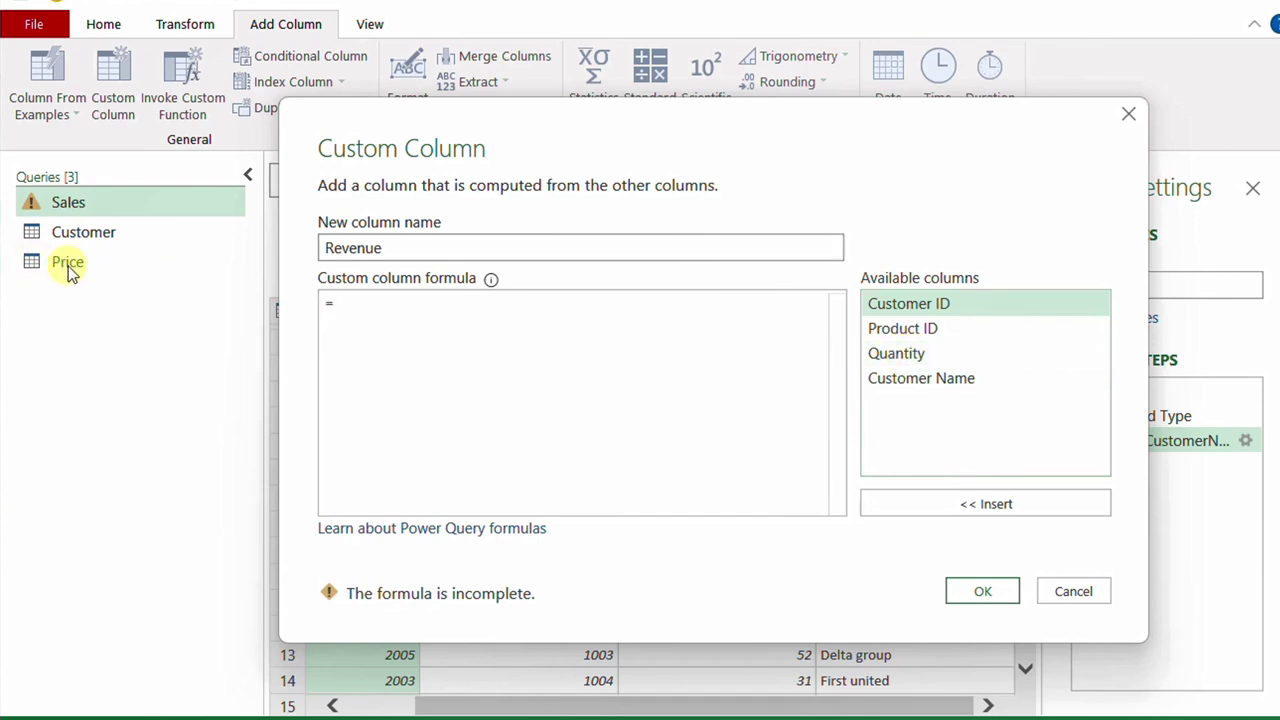
{"action": "left_click", "coordinate": [366, 300]}
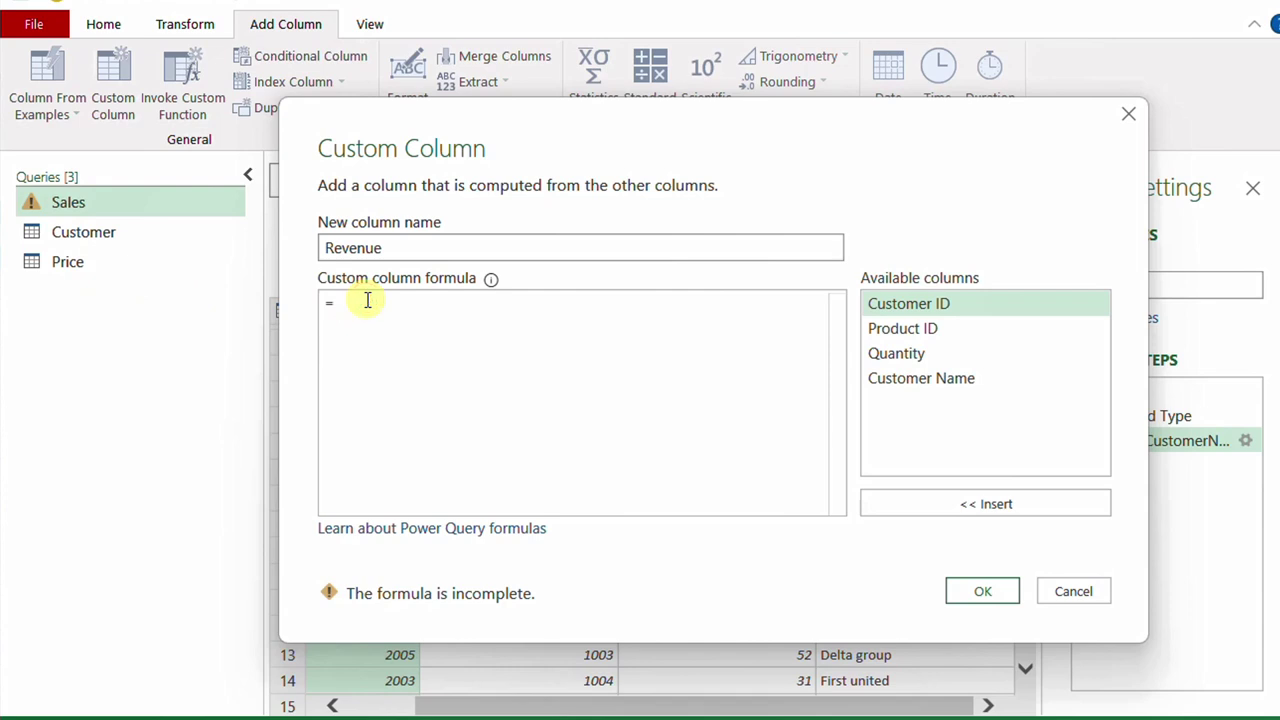
{"action": "type", "text": "Price"}
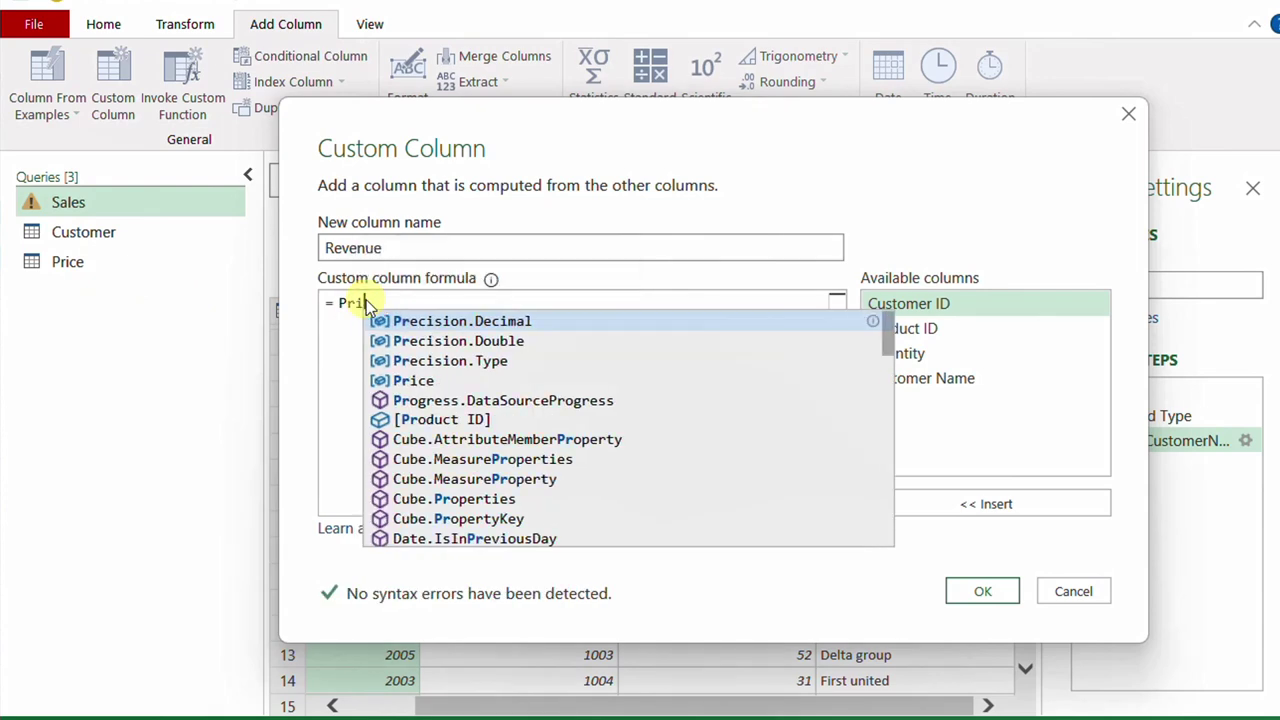
{"action": "left_click", "coordinate": [462, 327]}
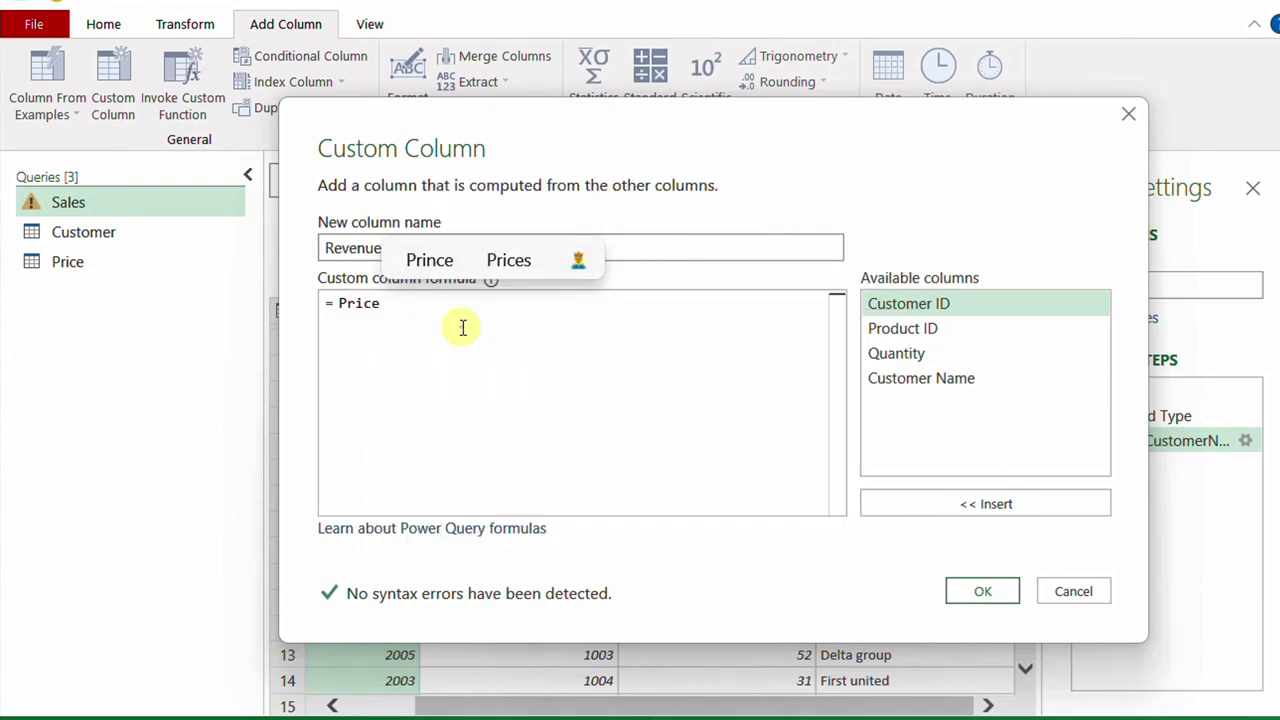
{"action": "left_click", "coordinate": [983, 592]}
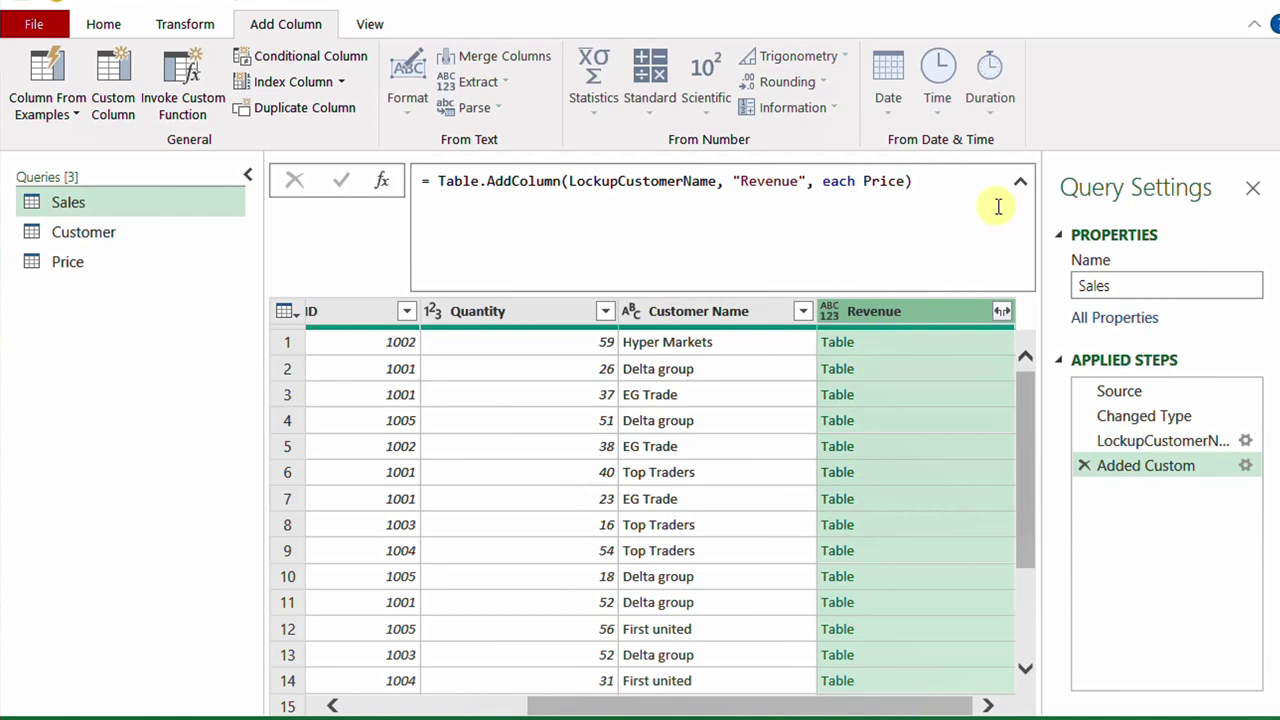
Preview the nested Price tables in Revenue rows 1 and 2 and compare them with each row's Product ID.
{"action": "left_click", "coordinate": [1019, 181]}
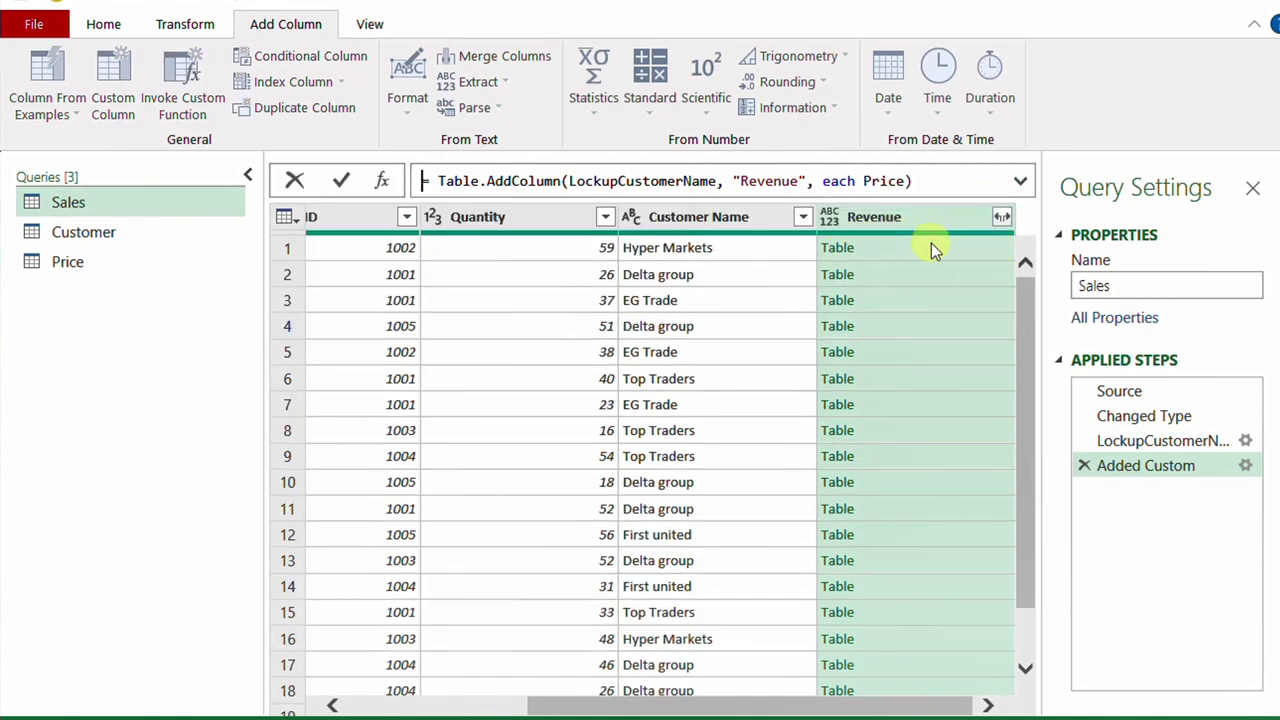
{"action": "left_click", "coordinate": [950, 251]}
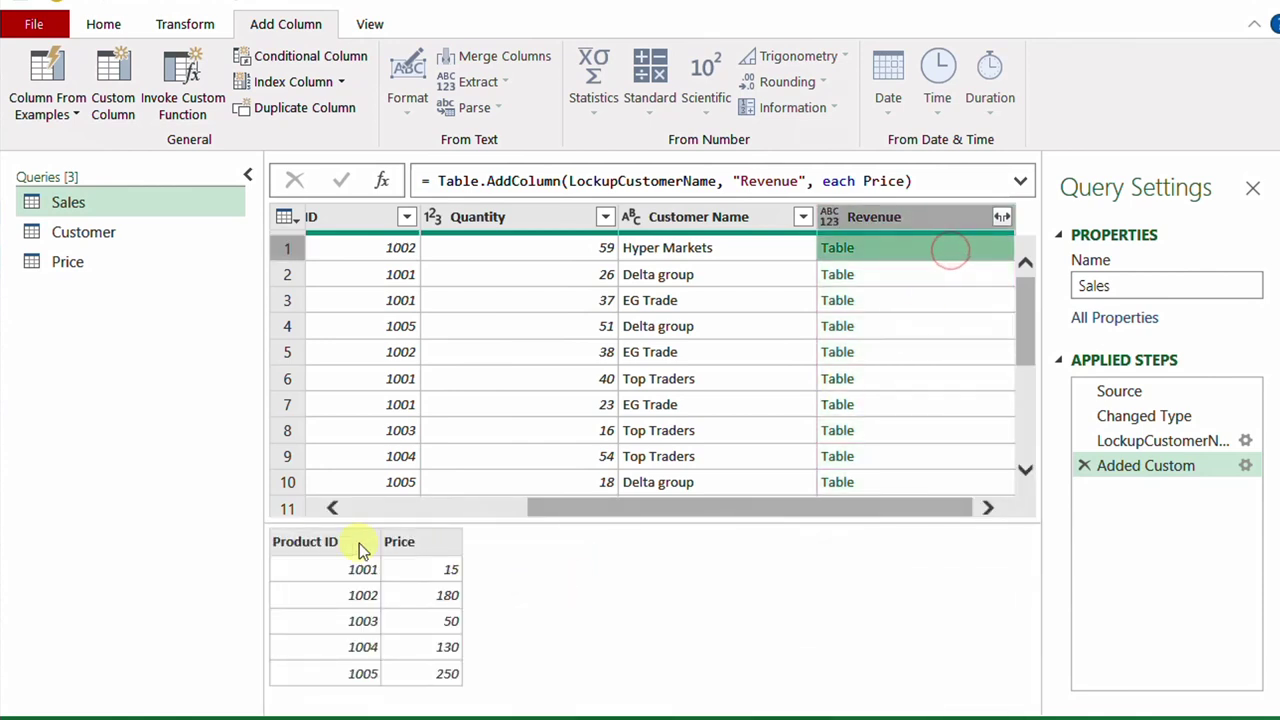
{"action": "left_click", "coordinate": [954, 274]}
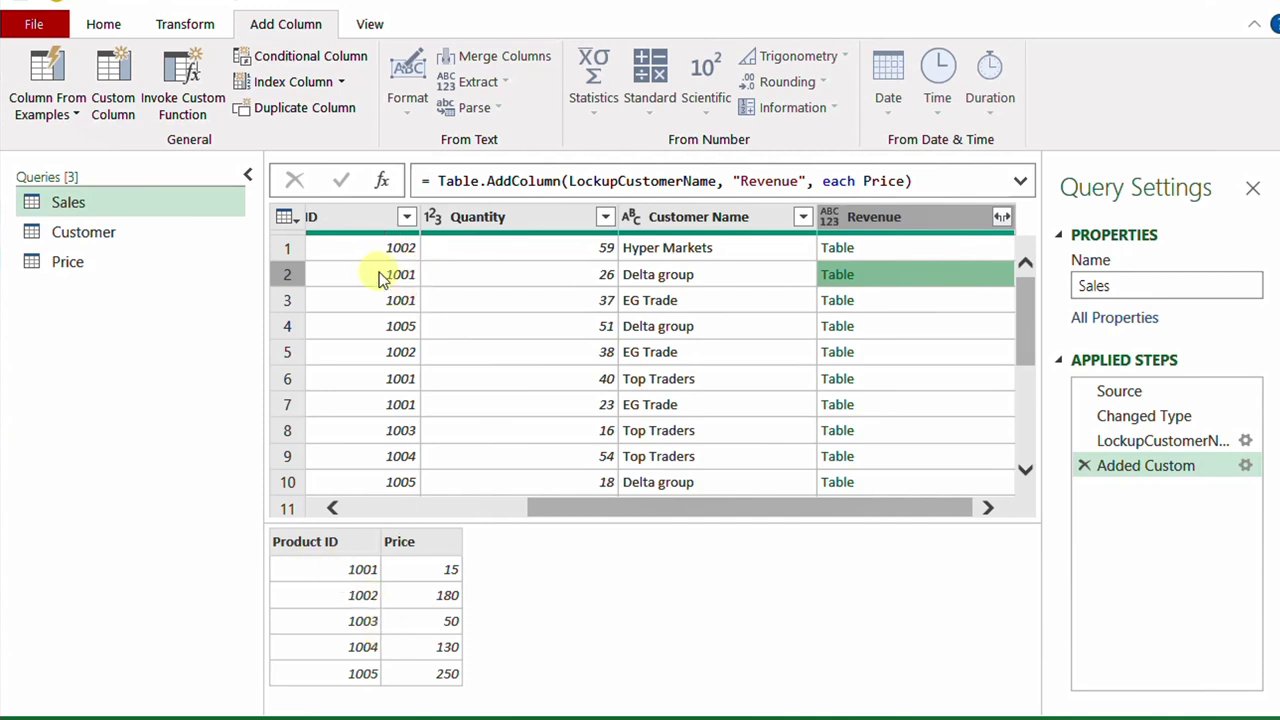
{"action": "left_click_drag", "start_coordinate": [421, 217], "coordinate": [478, 218]}
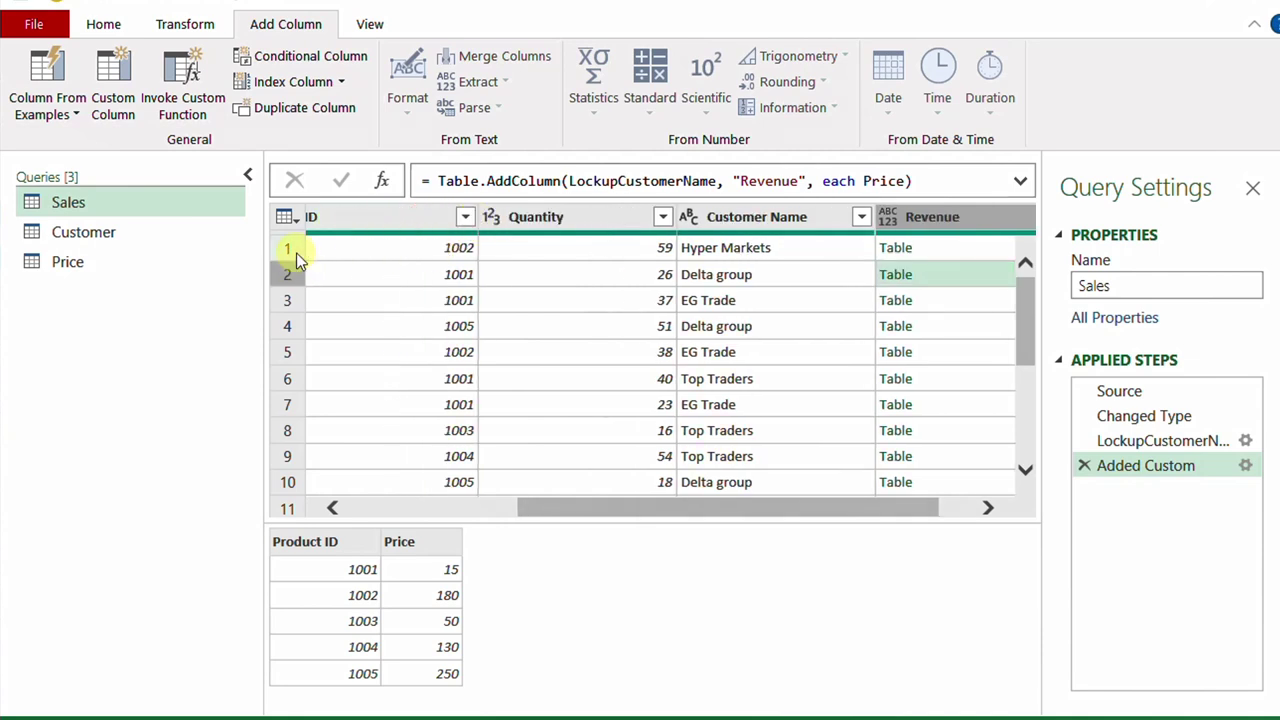
{"action": "left_click_drag", "start_coordinate": [605, 508], "coordinate": [512, 508]}
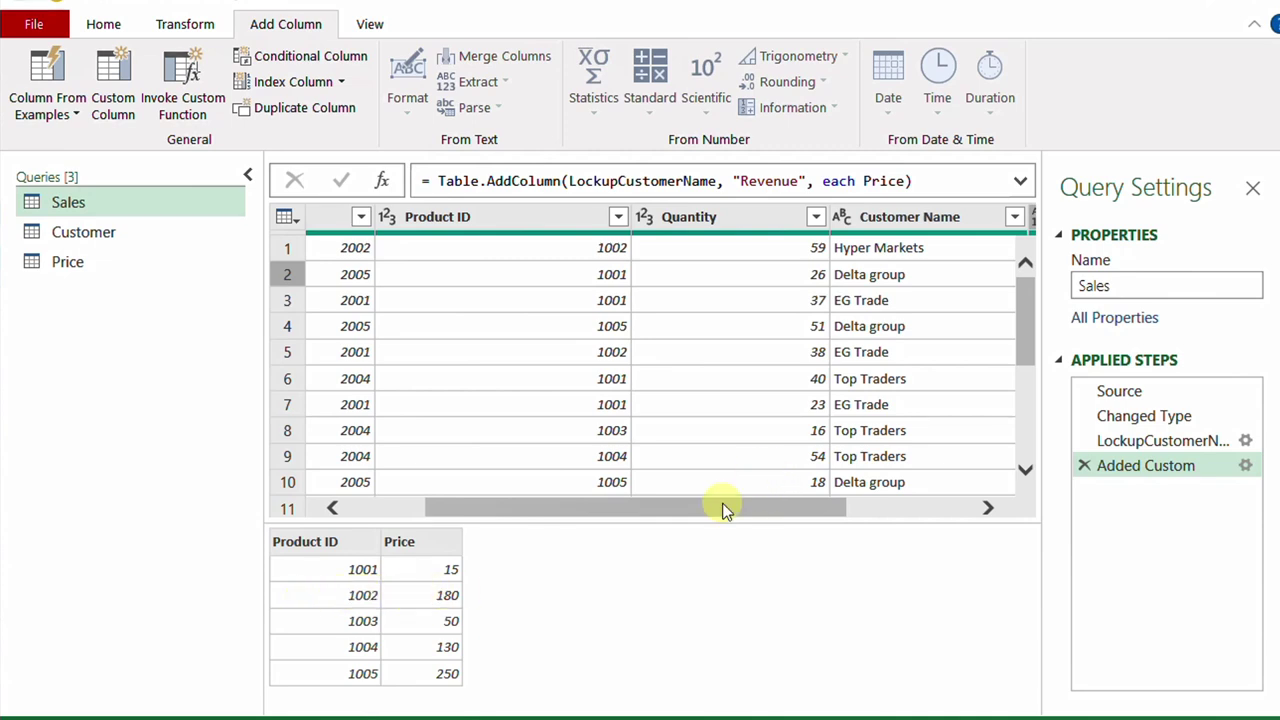
{"action": "left_click_drag", "start_coordinate": [728, 507], "coordinate": [866, 505]}
Edit the Revenue custom column's formula to Price{1} so it returns a single row of the Price table.
{"action": "left_click", "coordinate": [1246, 466]}
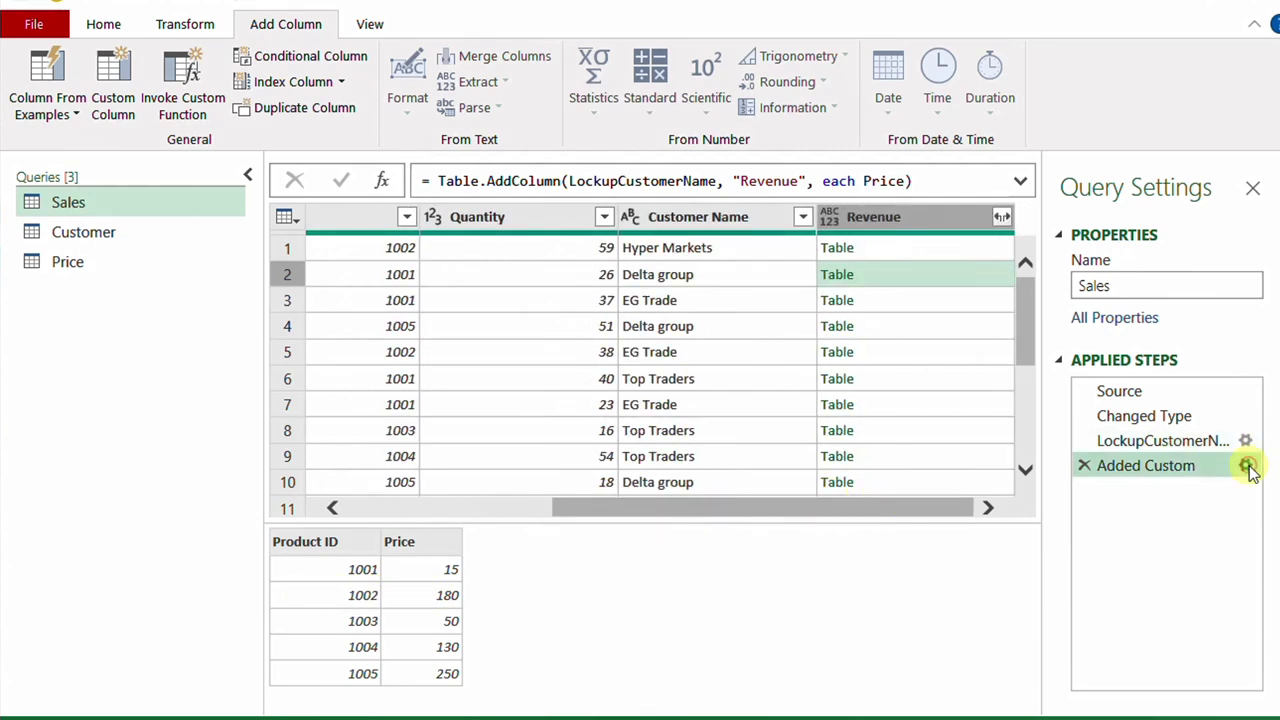
{"action": "type", "text": "{"}
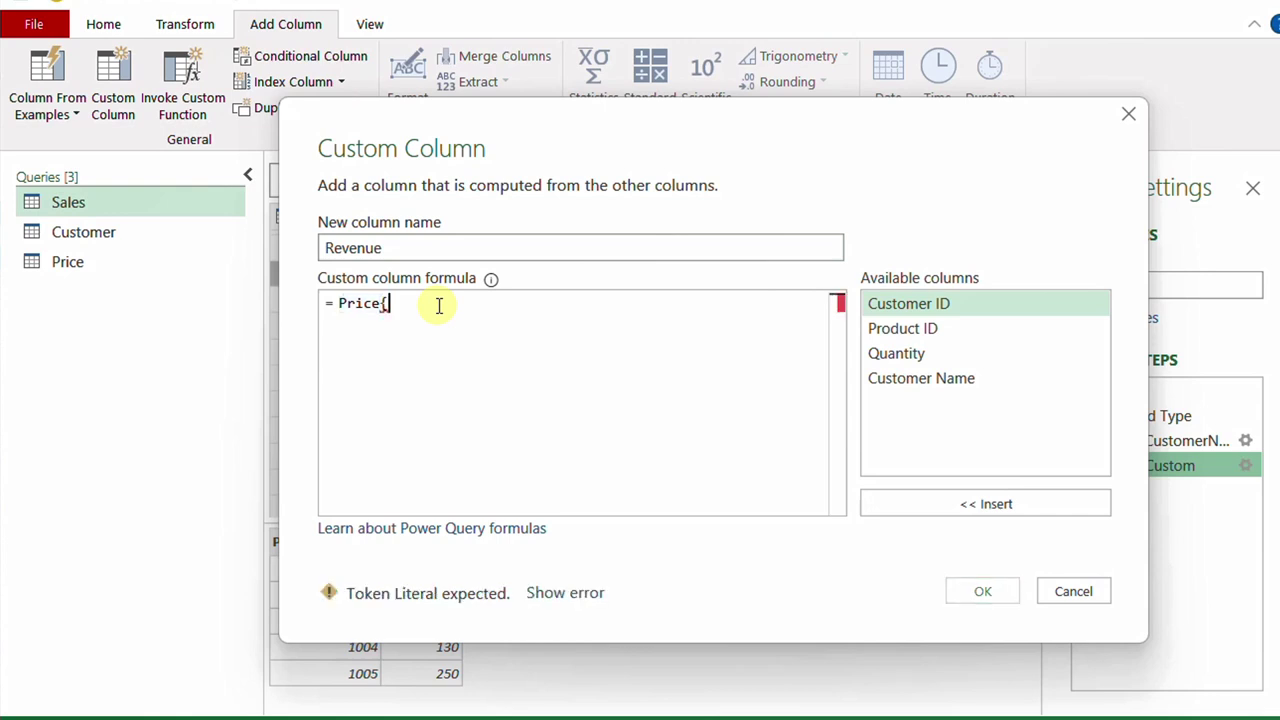
{"action": "left_click_drag", "start_coordinate": [467, 118], "coordinate": [835, 288]}
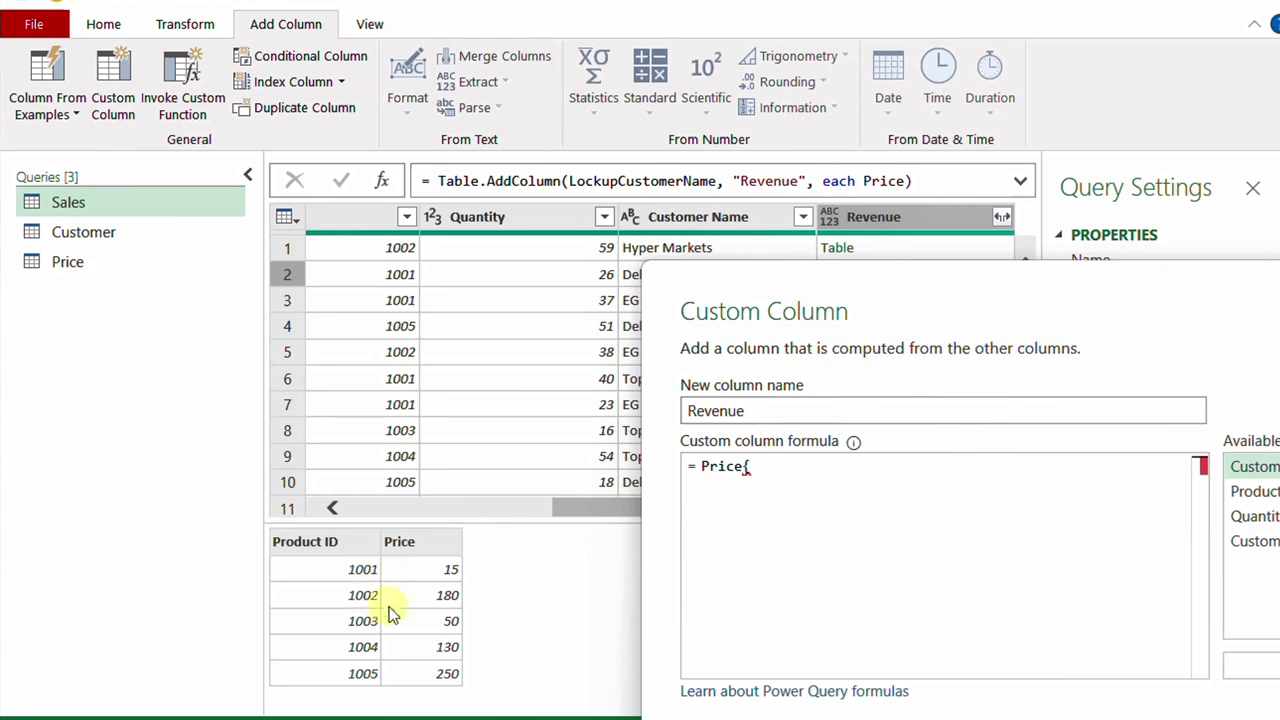
{"action": "type", "text": "1}"}
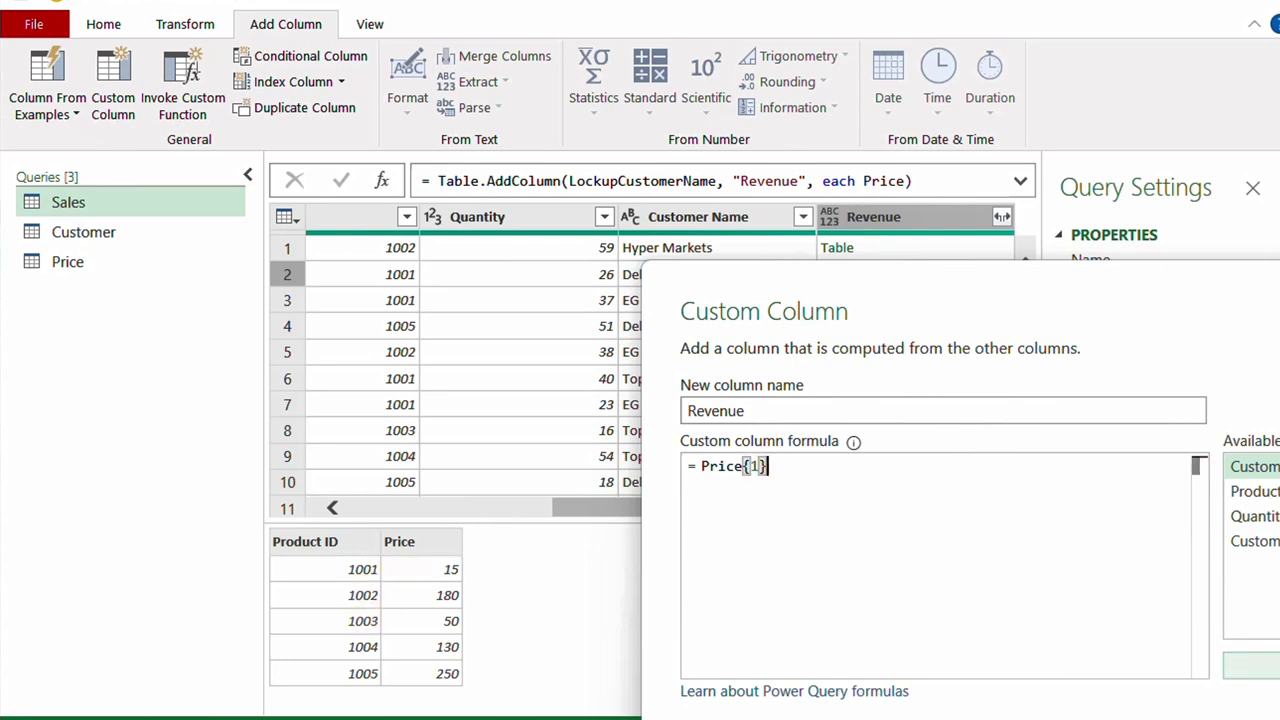
{"action": "key", "text": "Return"}
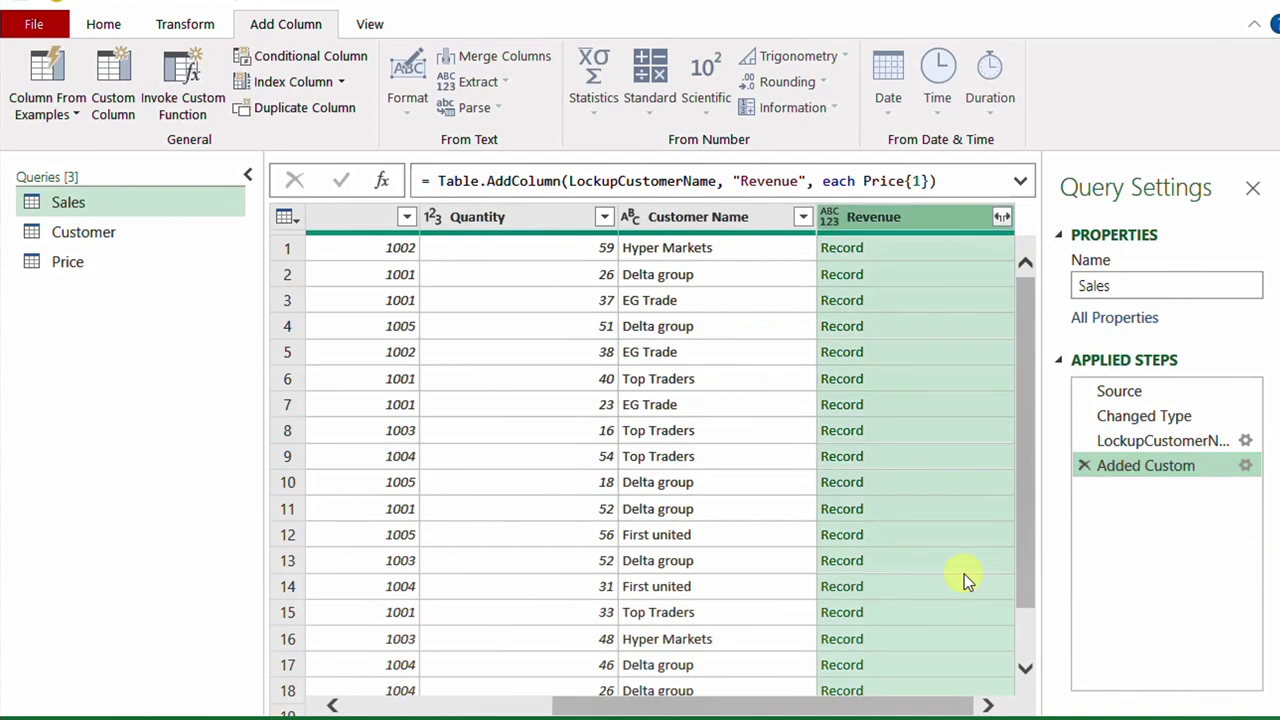
Preview the Revenue records in rows 1 to 4 and compare each with the row's Product ID.
{"action": "left_click", "coordinate": [916, 252]}
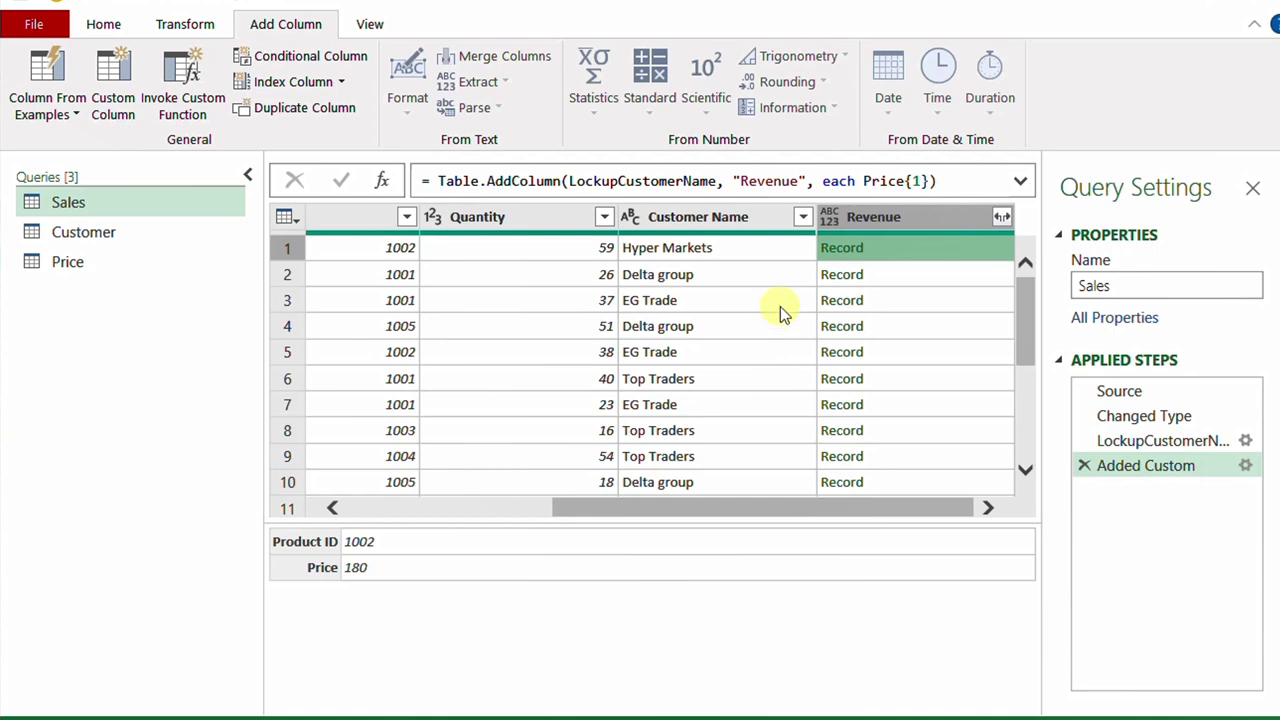
{"action": "left_click", "coordinate": [921, 278]}
{"action": "left_click", "coordinate": [929, 302]}
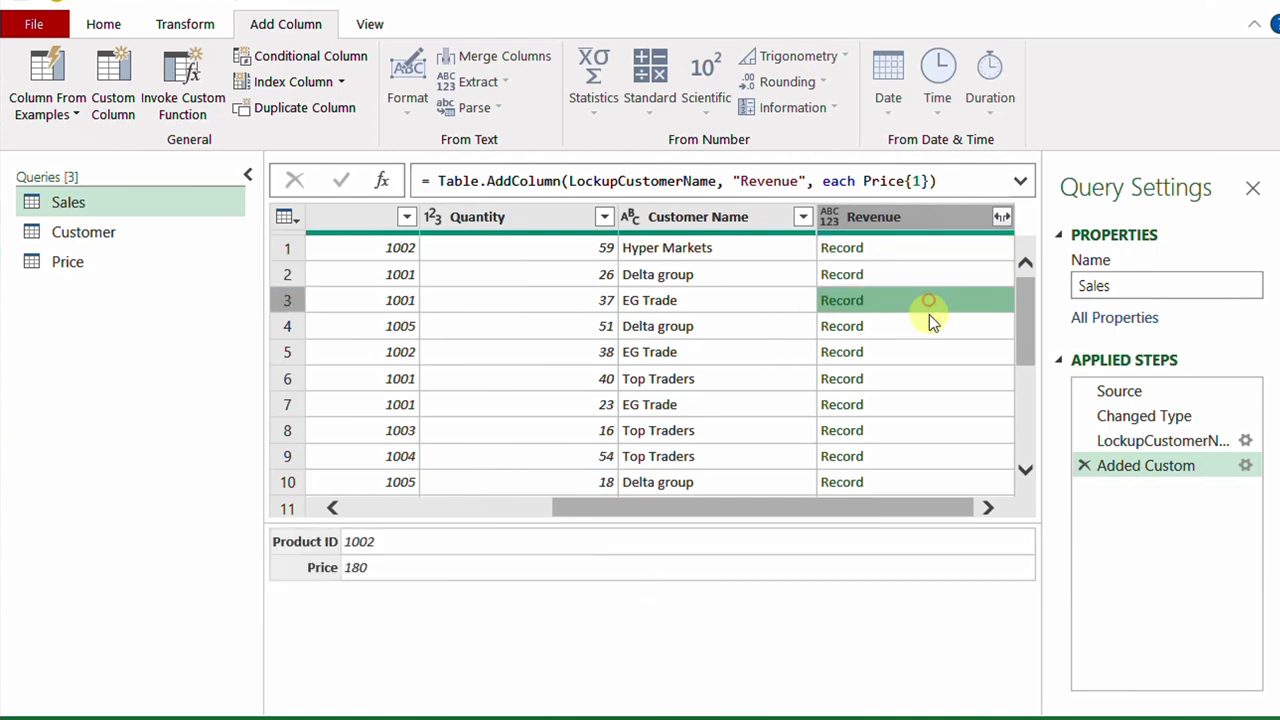
{"action": "left_click", "coordinate": [929, 318]}
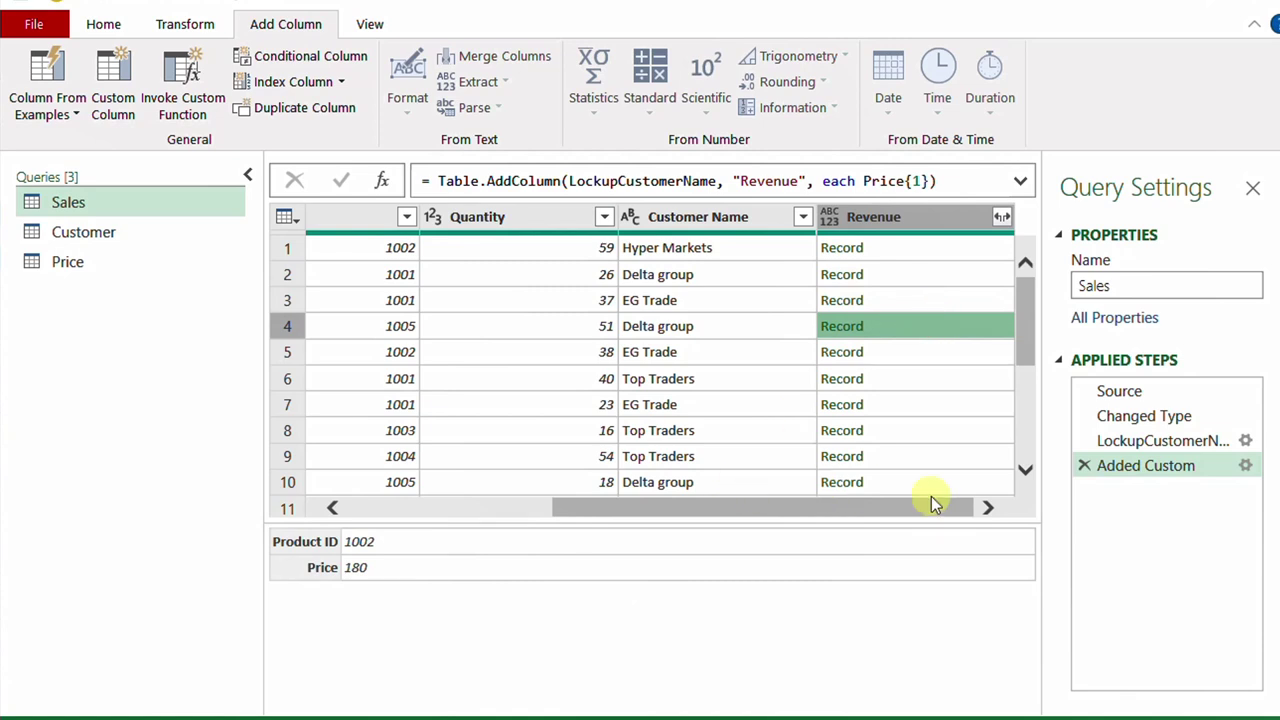
Replace the index 1 inside the Revenue formula's braces with the lookup condition [Pdoduct ID = [Product ID]].
{"action": "left_click", "coordinate": [1245, 465]}
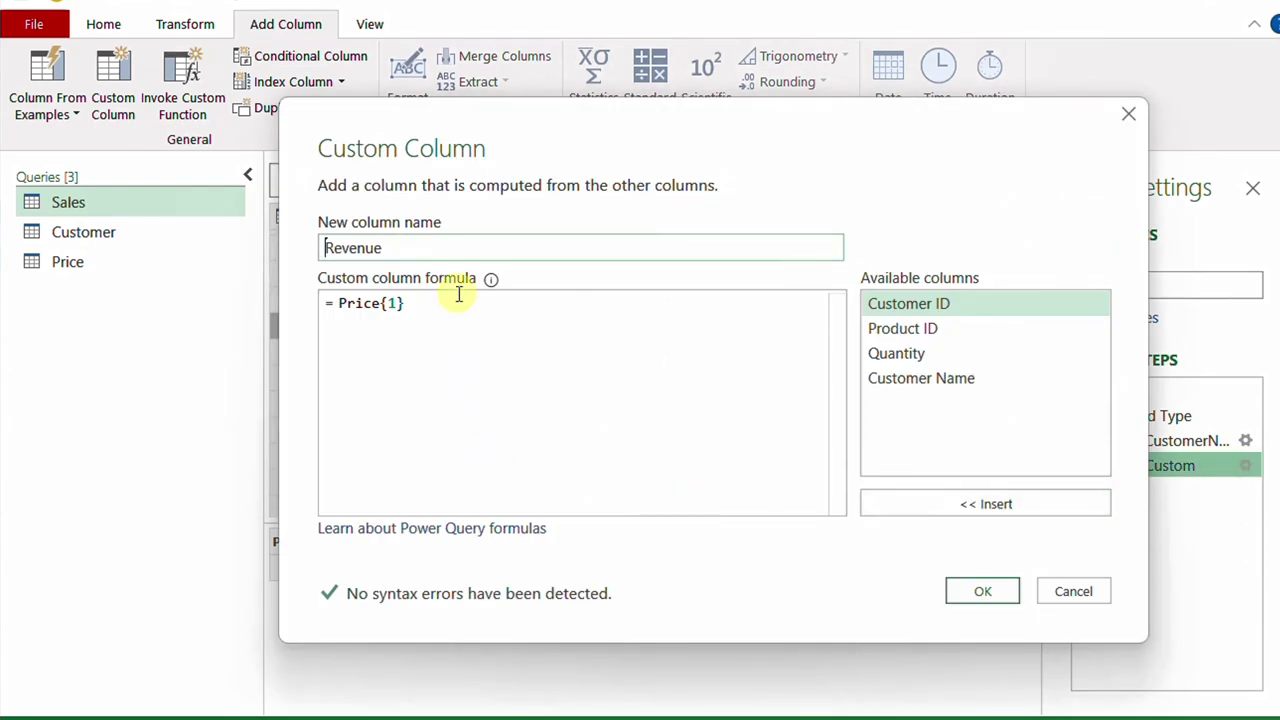
{"action": "left_click", "coordinate": [397, 304]}
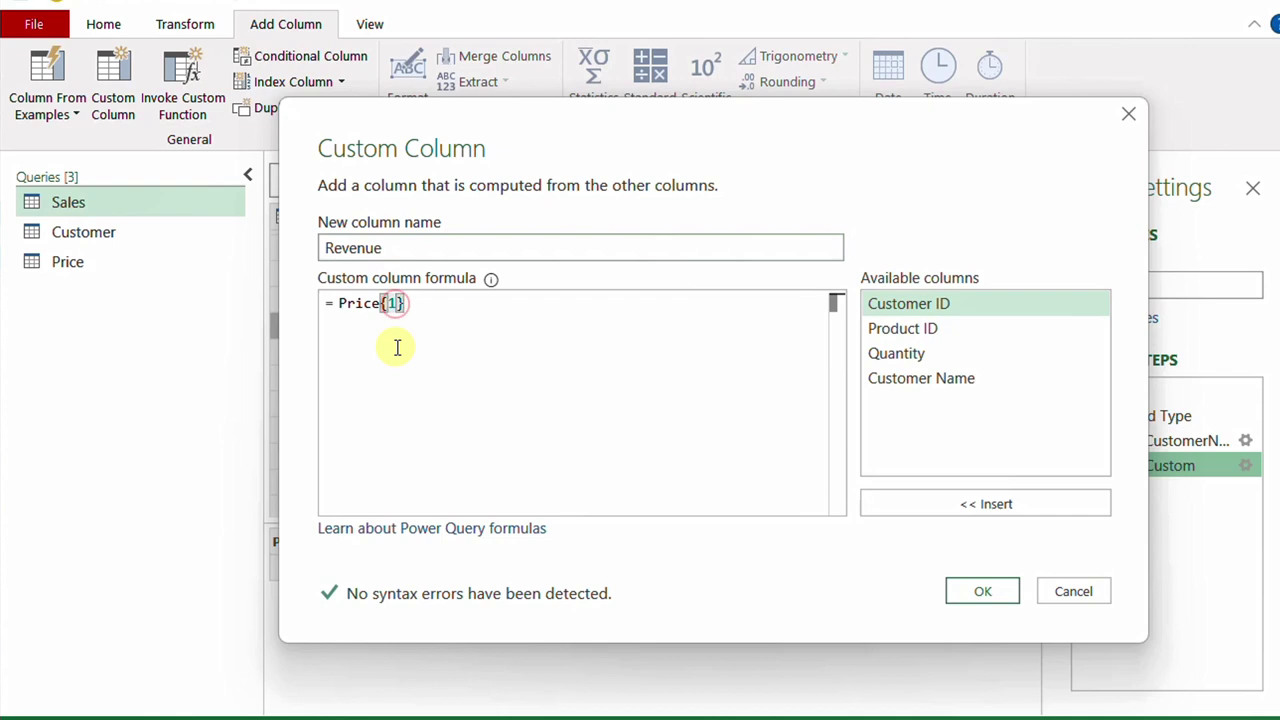
{"action": "key", "text": "BackSpace"}
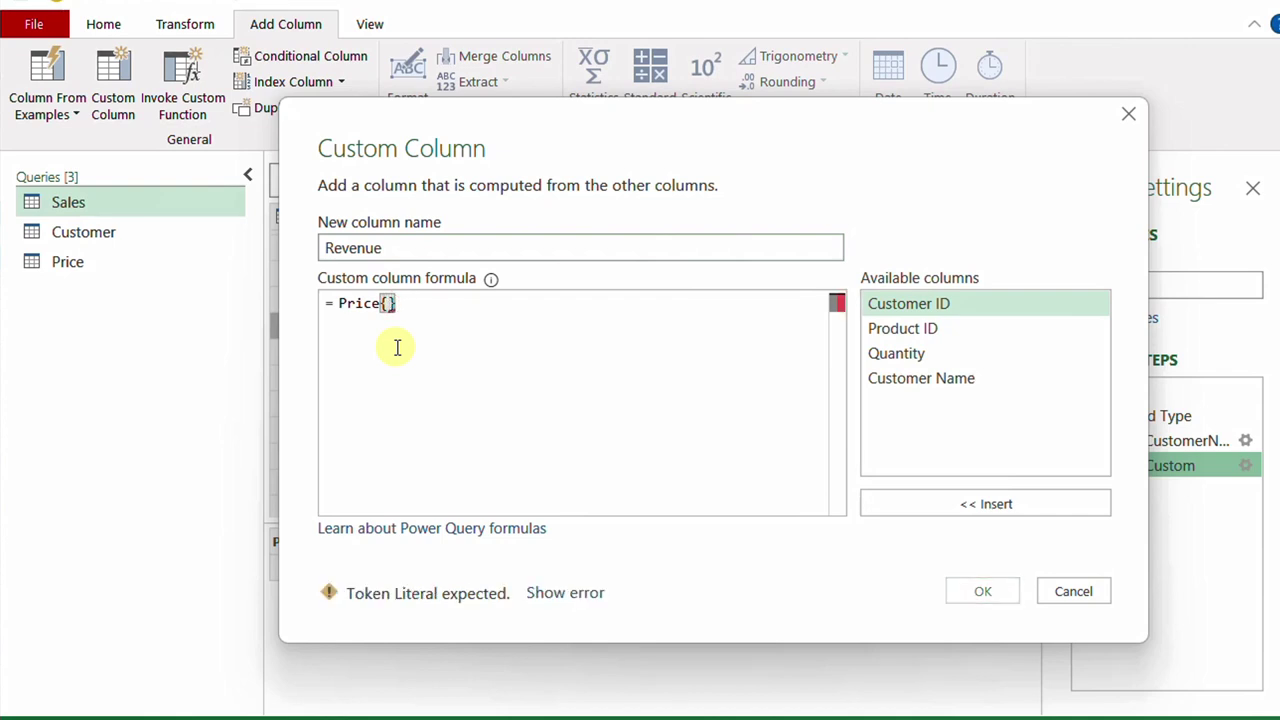
{"action": "type", "text": "["}
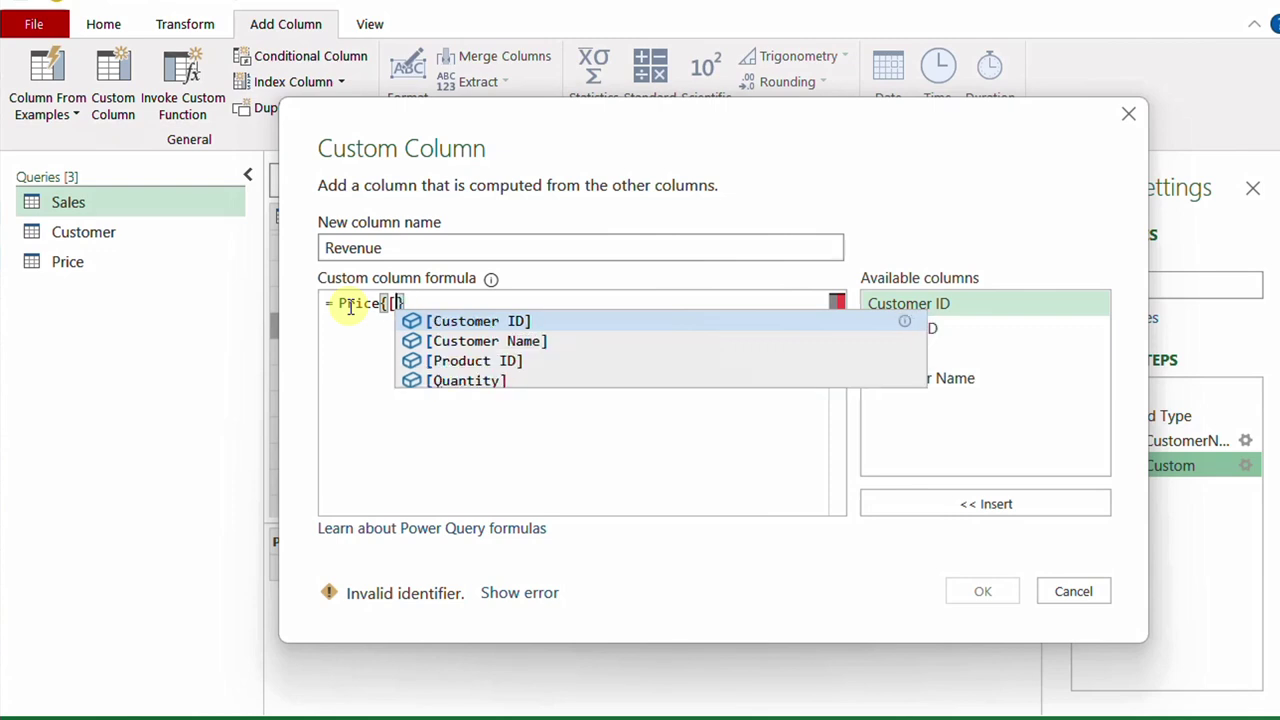
{"action": "type", "text": "Pdoduct ID "}
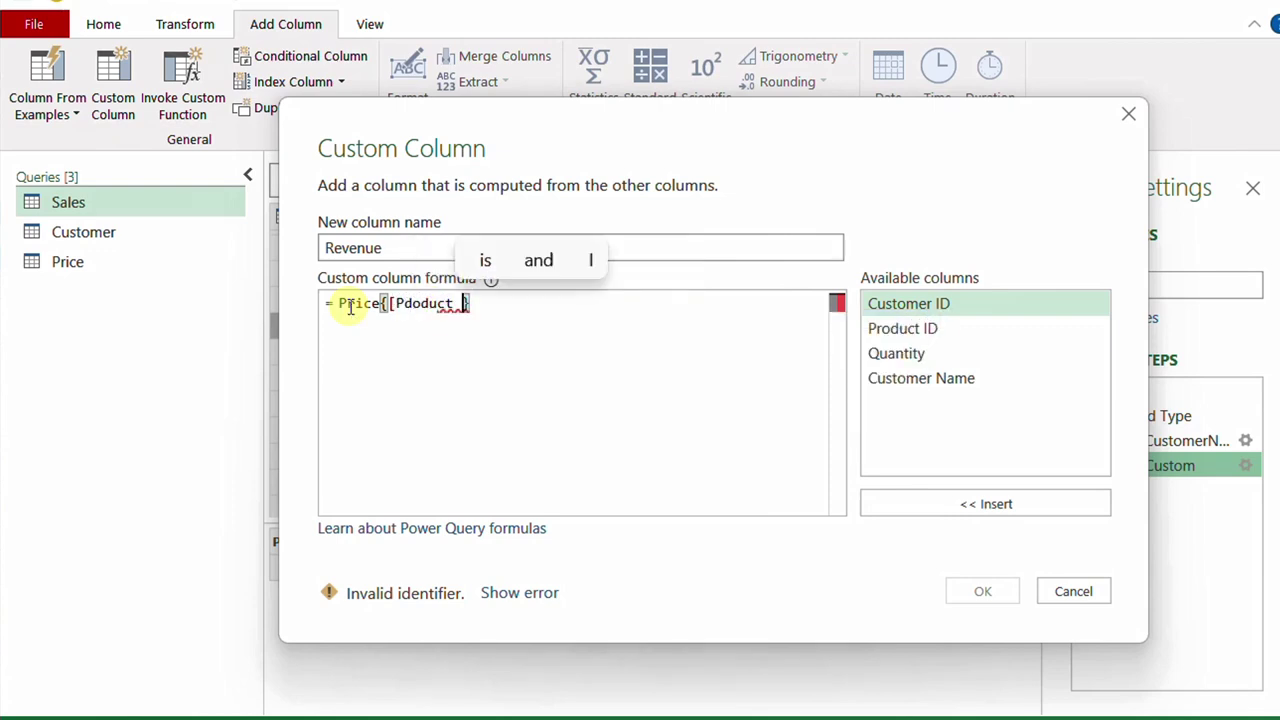
{"action": "type", "text": "="}
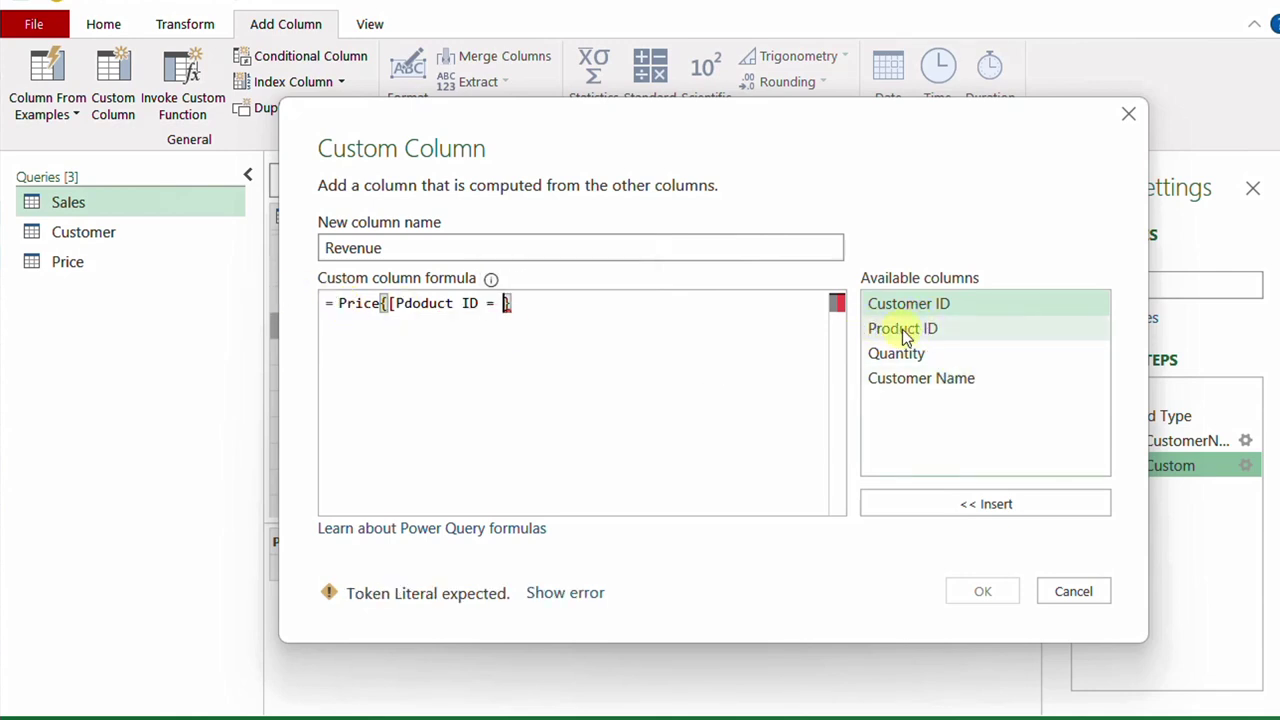
{"action": "left_click_drag", "start_coordinate": [786, 160], "coordinate": [1034, 303]}
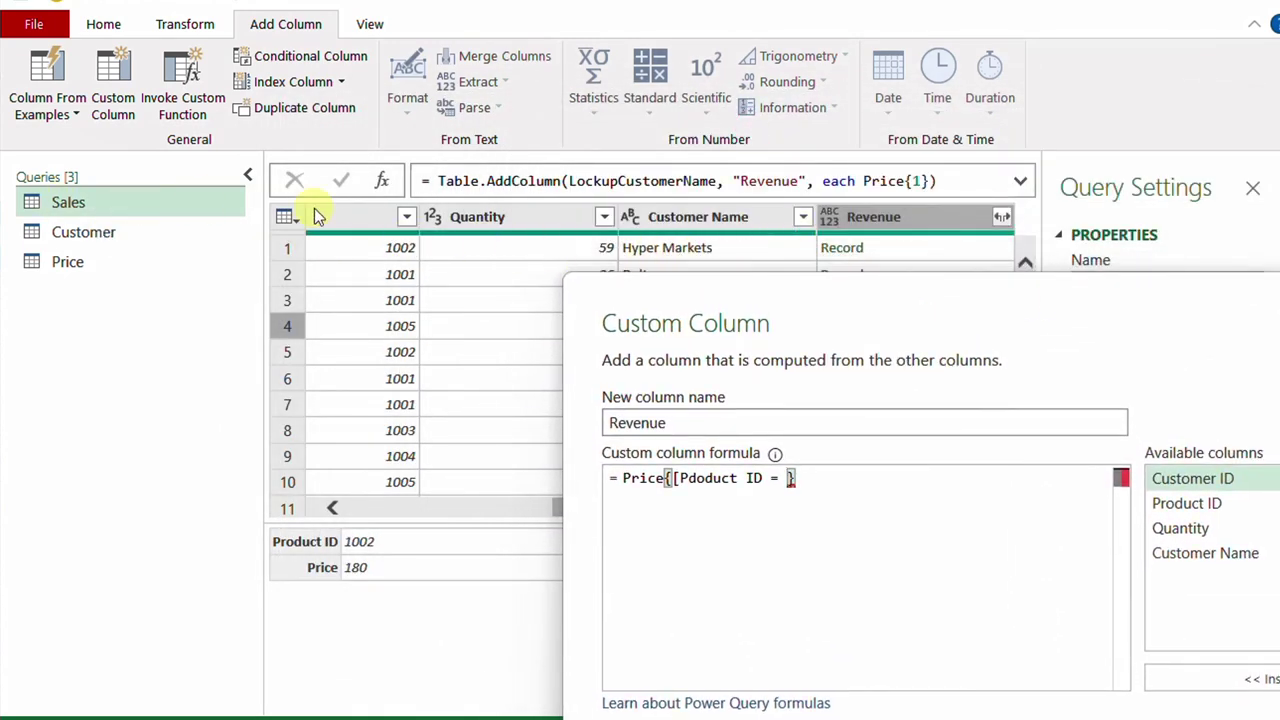
{"action": "left_click", "coordinate": [646, 478]}
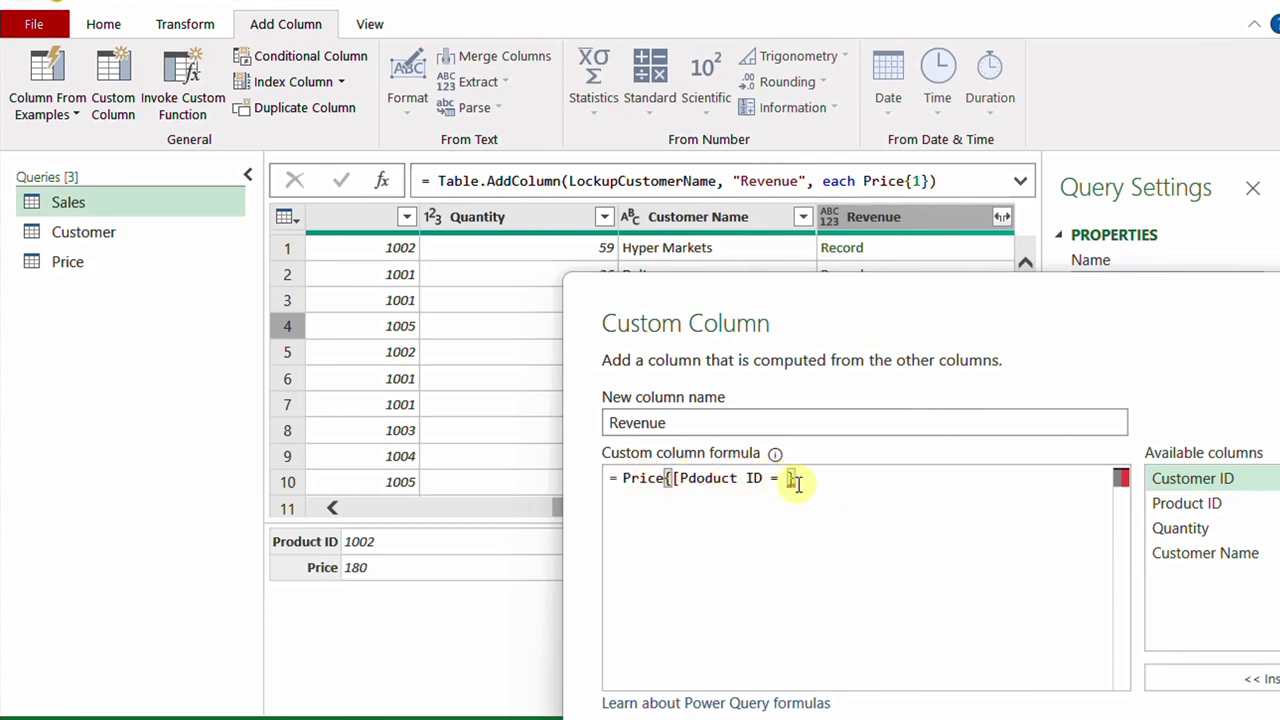
{"action": "double_click", "coordinate": [1182, 503]}
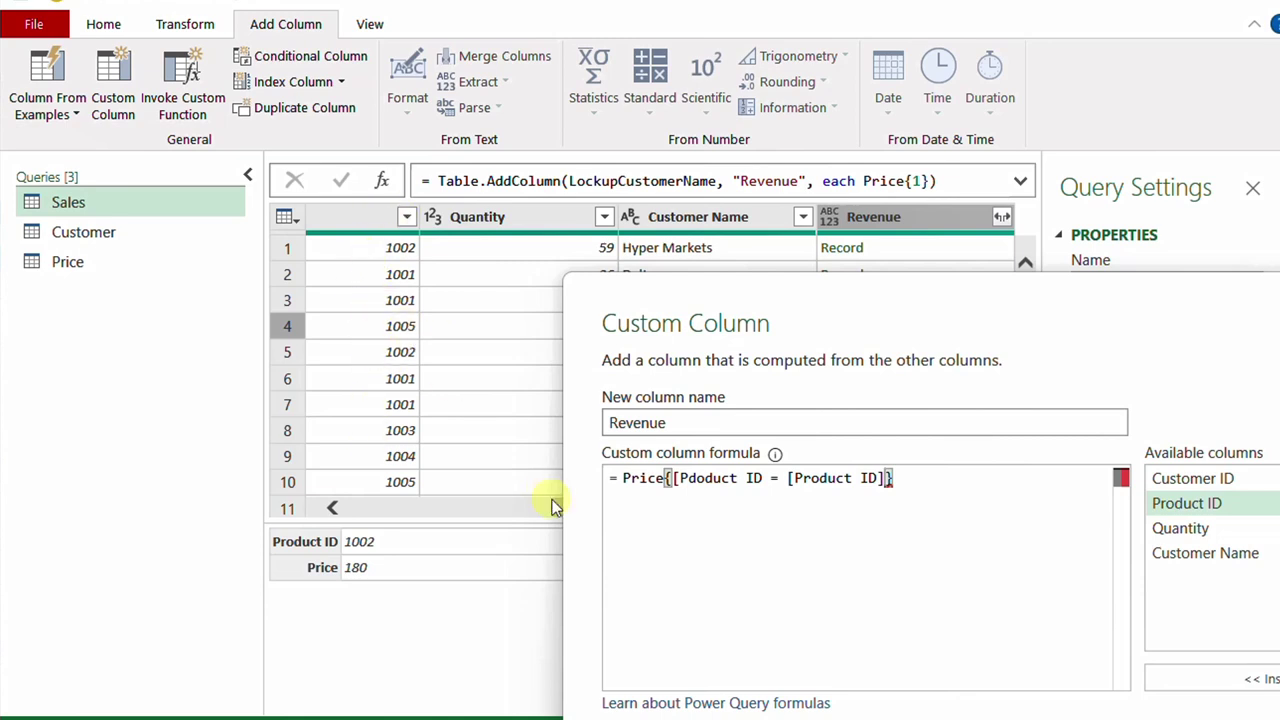
{"action": "type", "text": "]"}
Correct the misspelled Pdoduct so the Revenue formula reads Price{[Product ID = [Product ID]]} and apply it.
{"action": "left_click", "coordinate": [678, 478]}
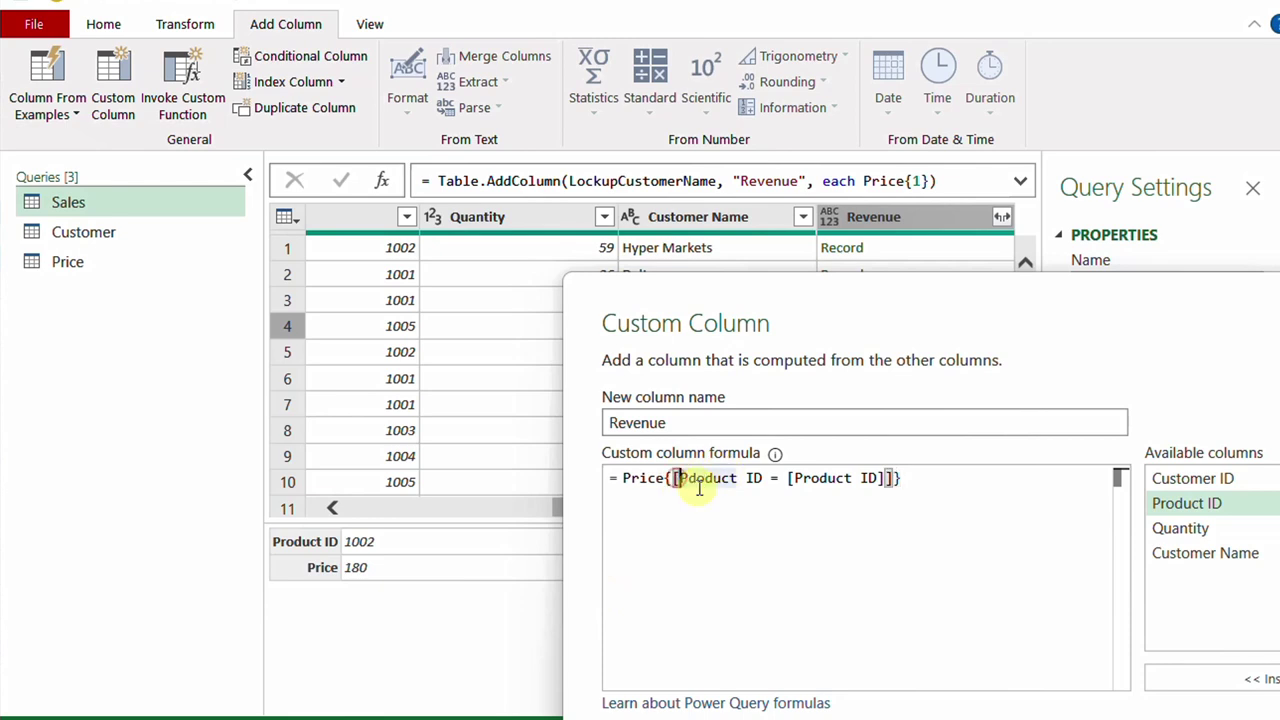
{"action": "mouse_move", "coordinate": [672, 478]}
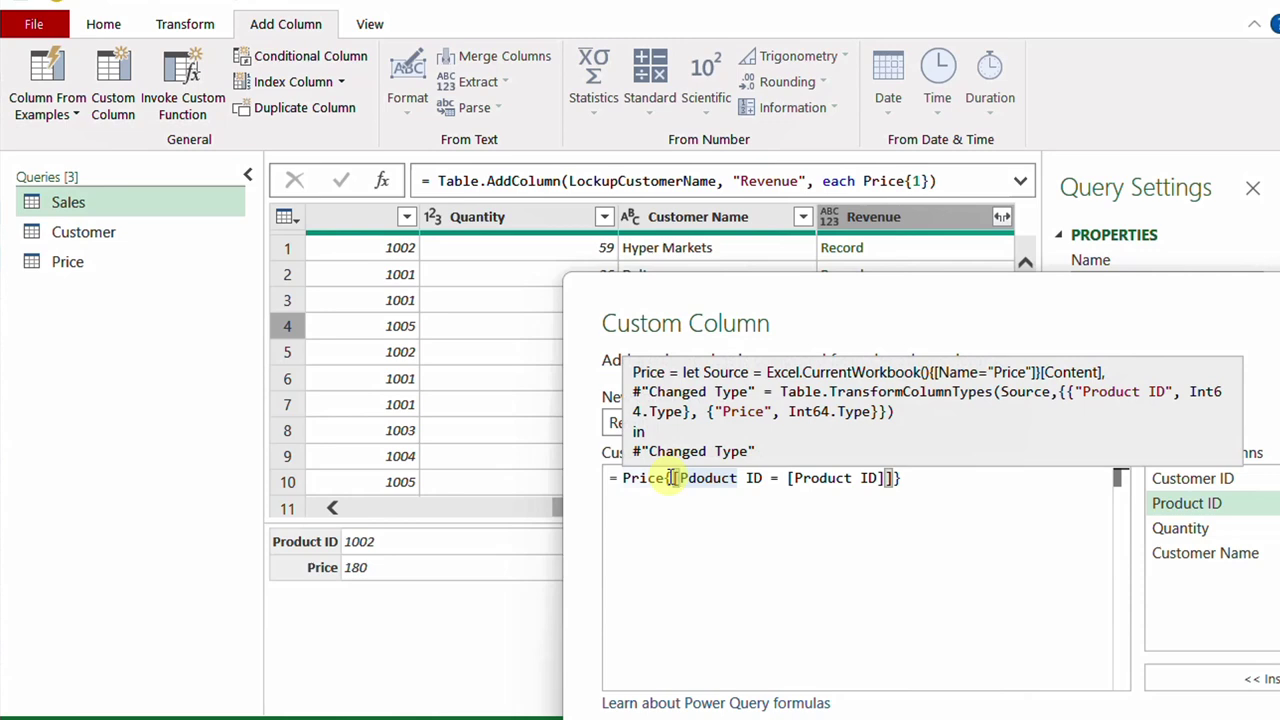
{"action": "left_click", "coordinate": [789, 478]}
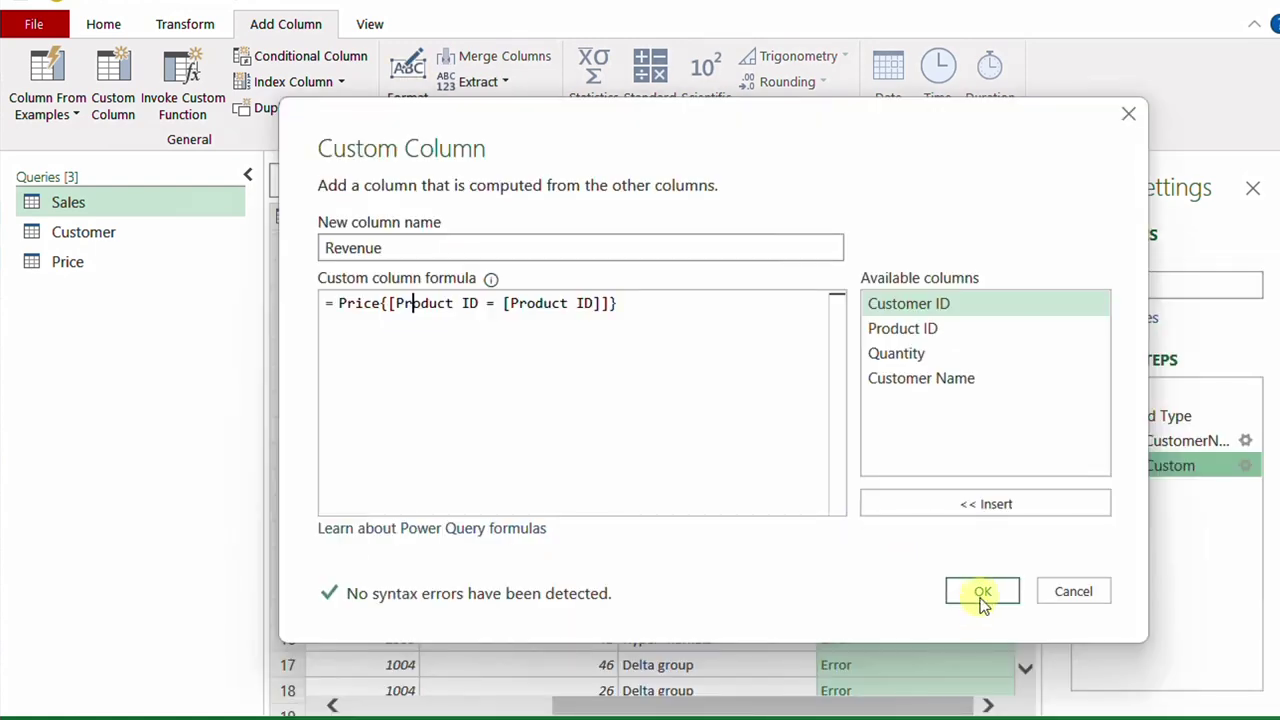
{"action": "left_click", "coordinate": [980, 591]}
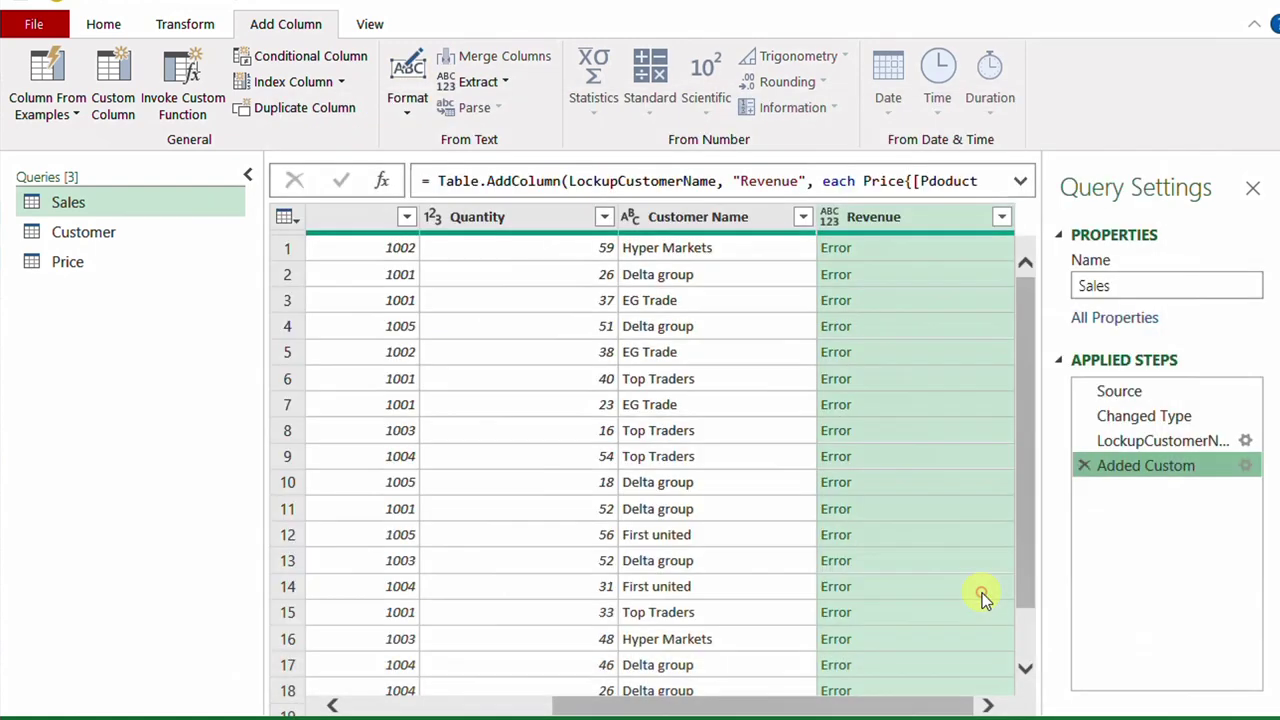
Check that the Revenue records in rows 1 to 4 match each row's Product ID after the formula correction.
{"action": "left_click", "coordinate": [921, 252]}
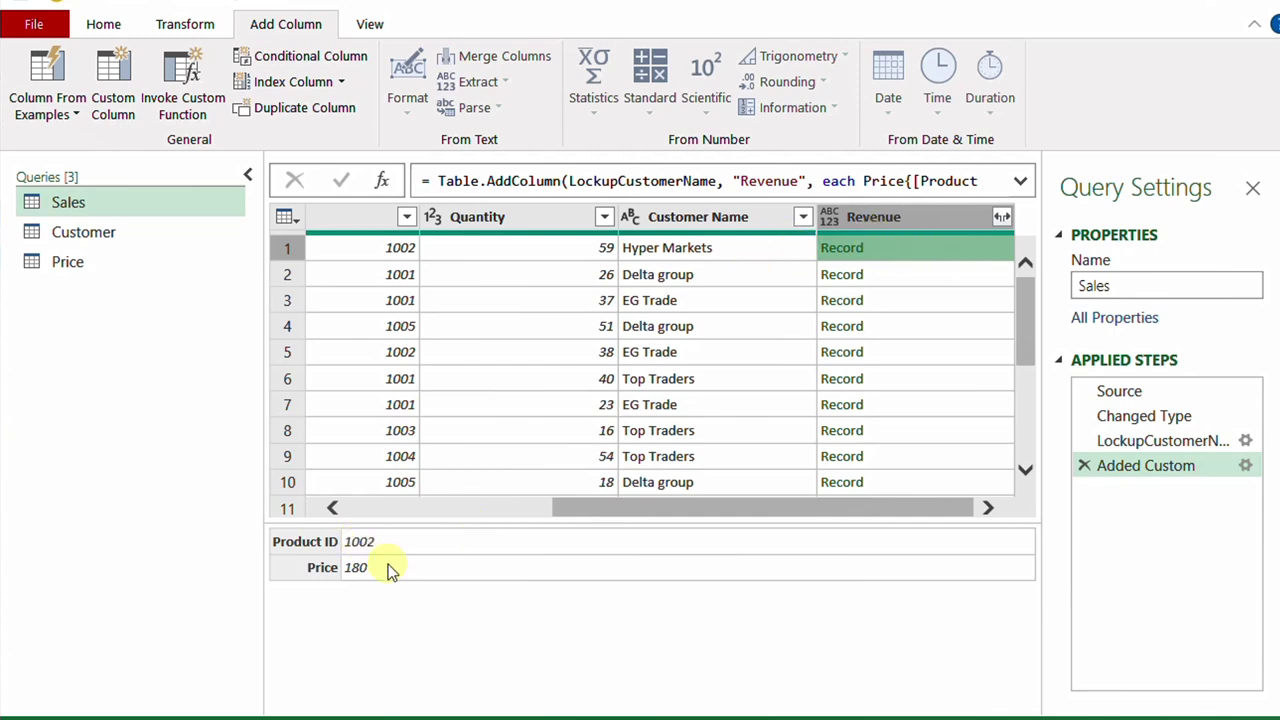
{"action": "left_click", "coordinate": [966, 277]}
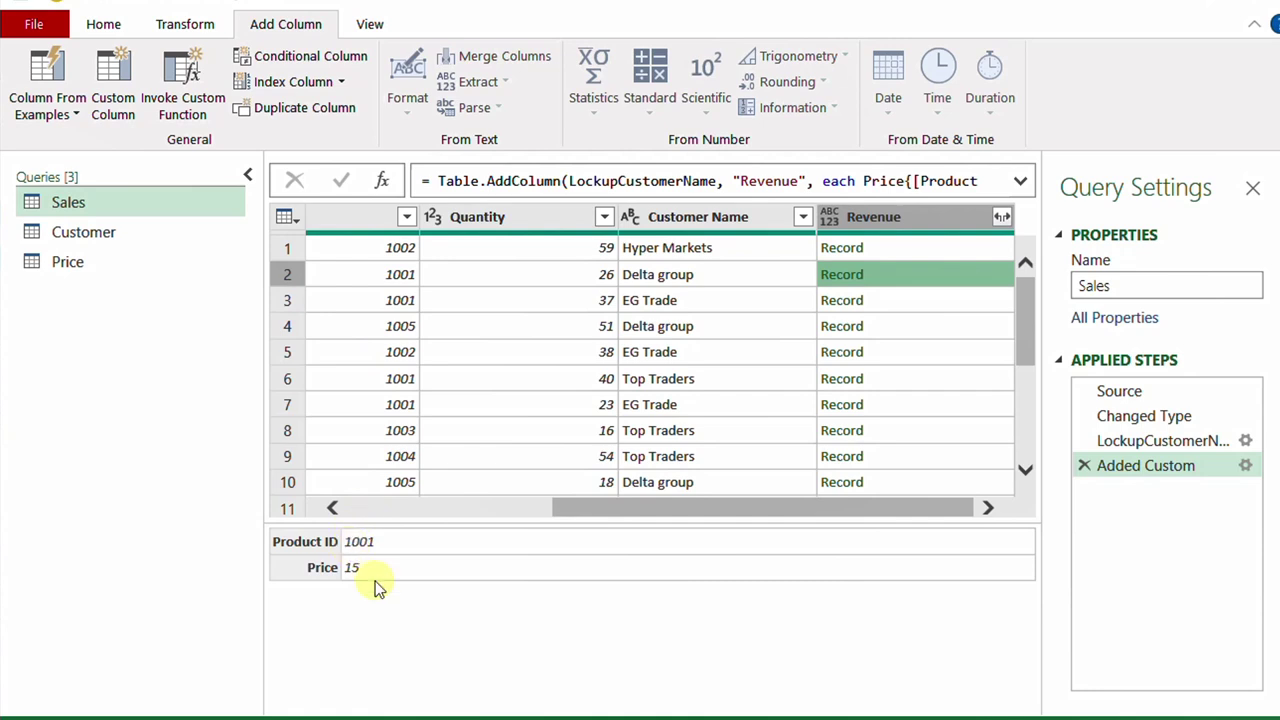
{"action": "left_click", "coordinate": [983, 297]}
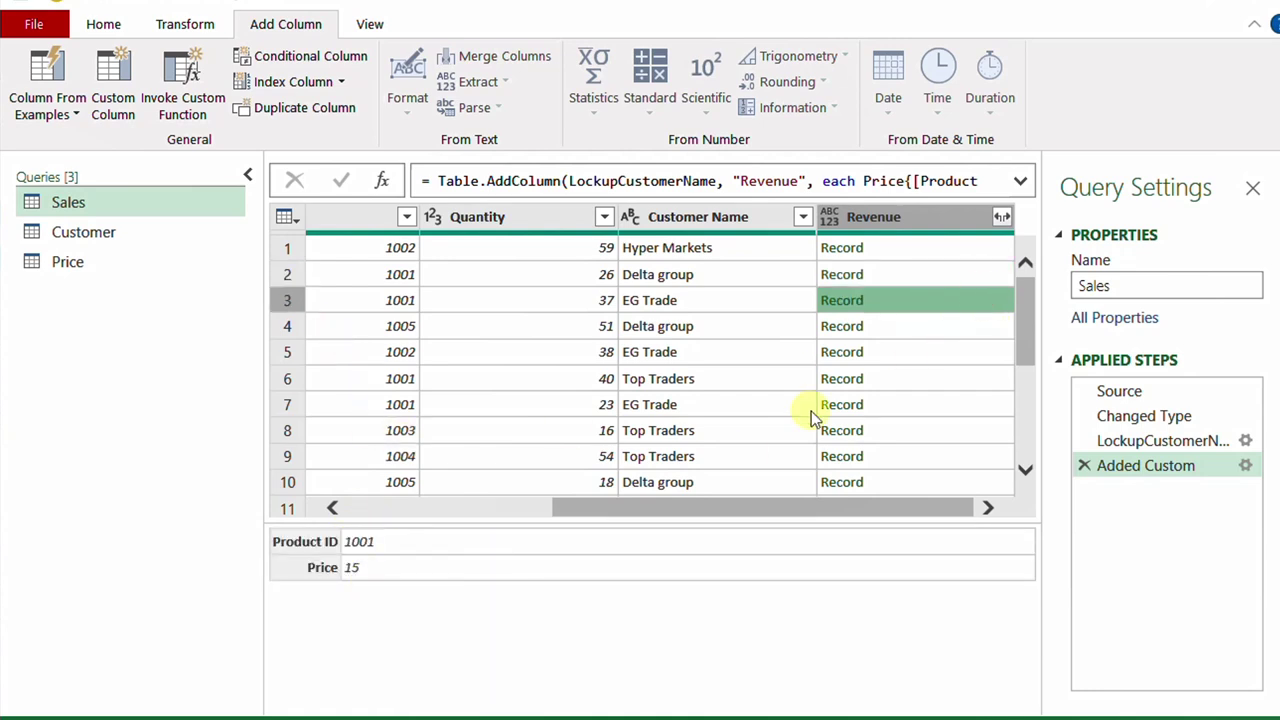
{"action": "left_click", "coordinate": [927, 329]}
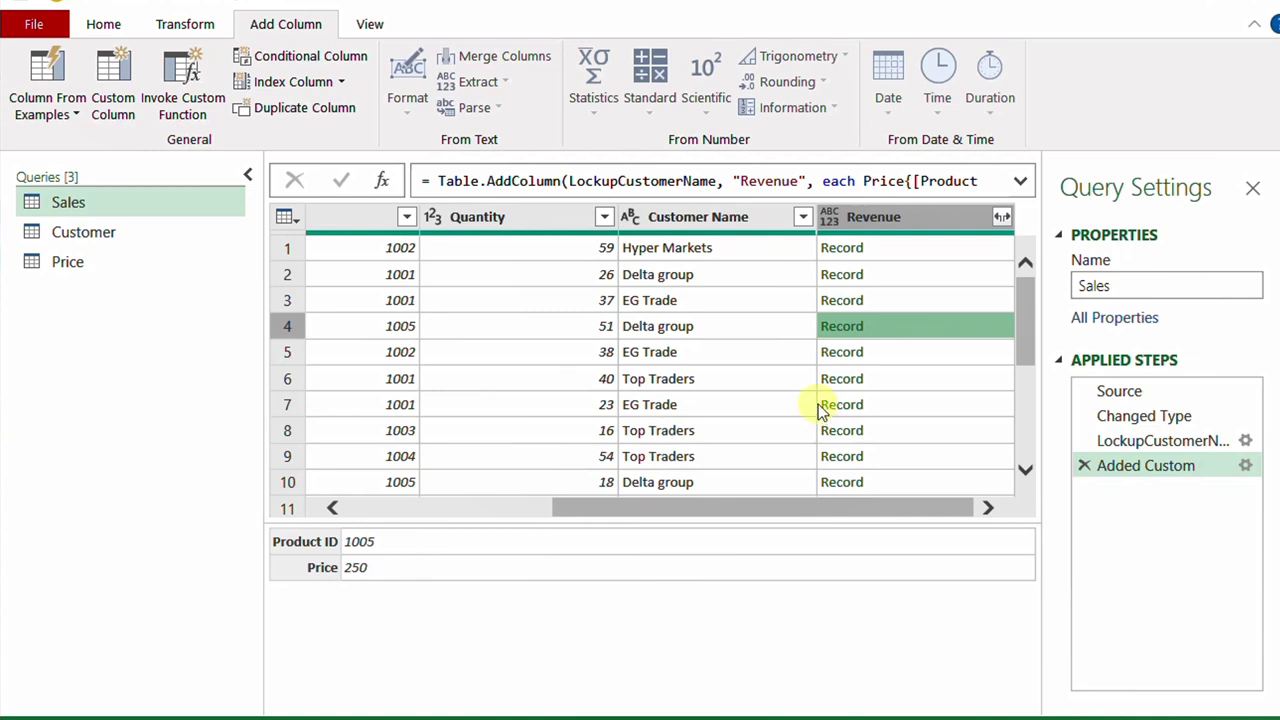
Examine the Sales query's Source step formula, focusing on the {[Name="Sales"]} row lookup after Excel.CurrentWorkbook().
{"action": "left_click", "coordinate": [1148, 394]}
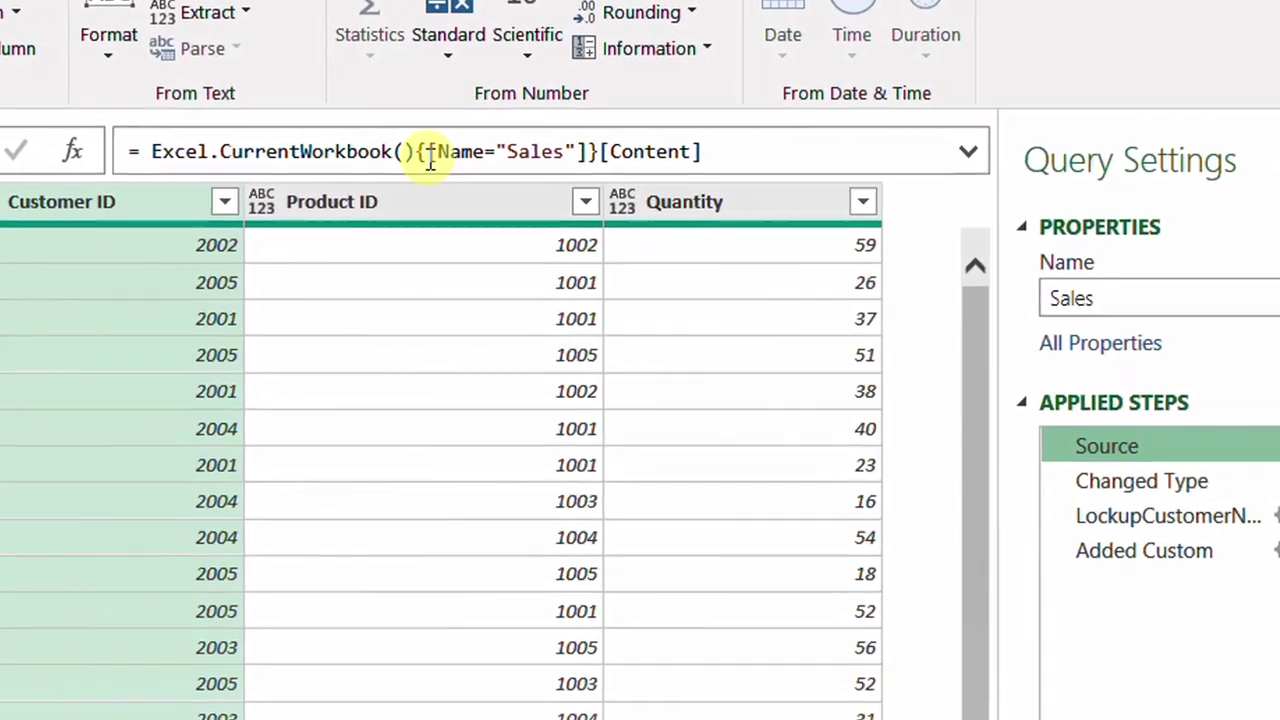
{"action": "left_click", "coordinate": [430, 152]}
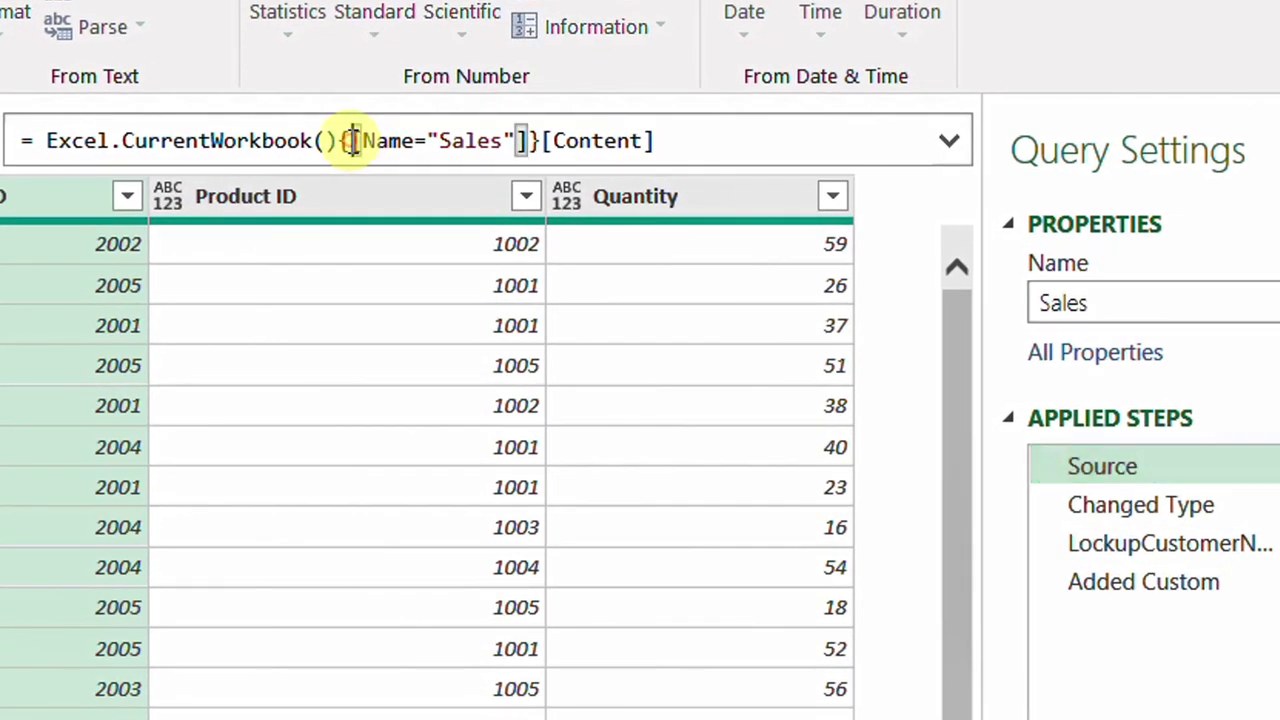
{"action": "left_click", "coordinate": [338, 141]}
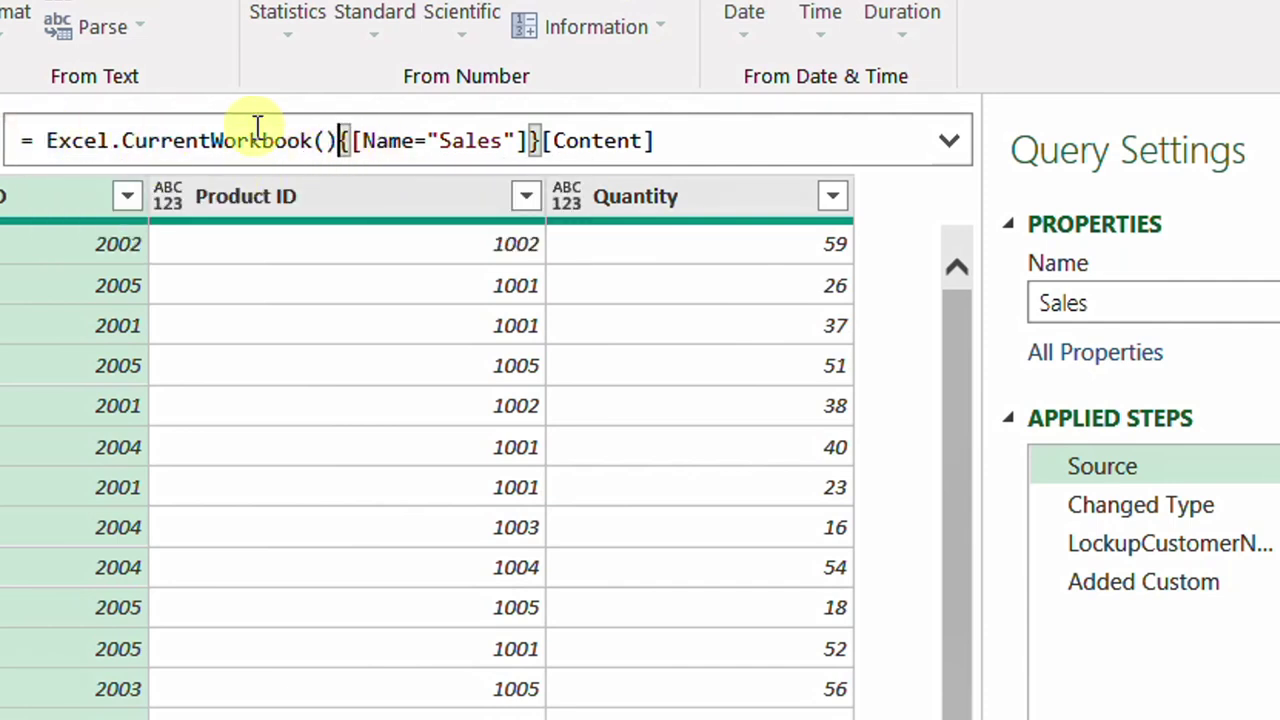
{"action": "mouse_move", "coordinate": [257, 128]}
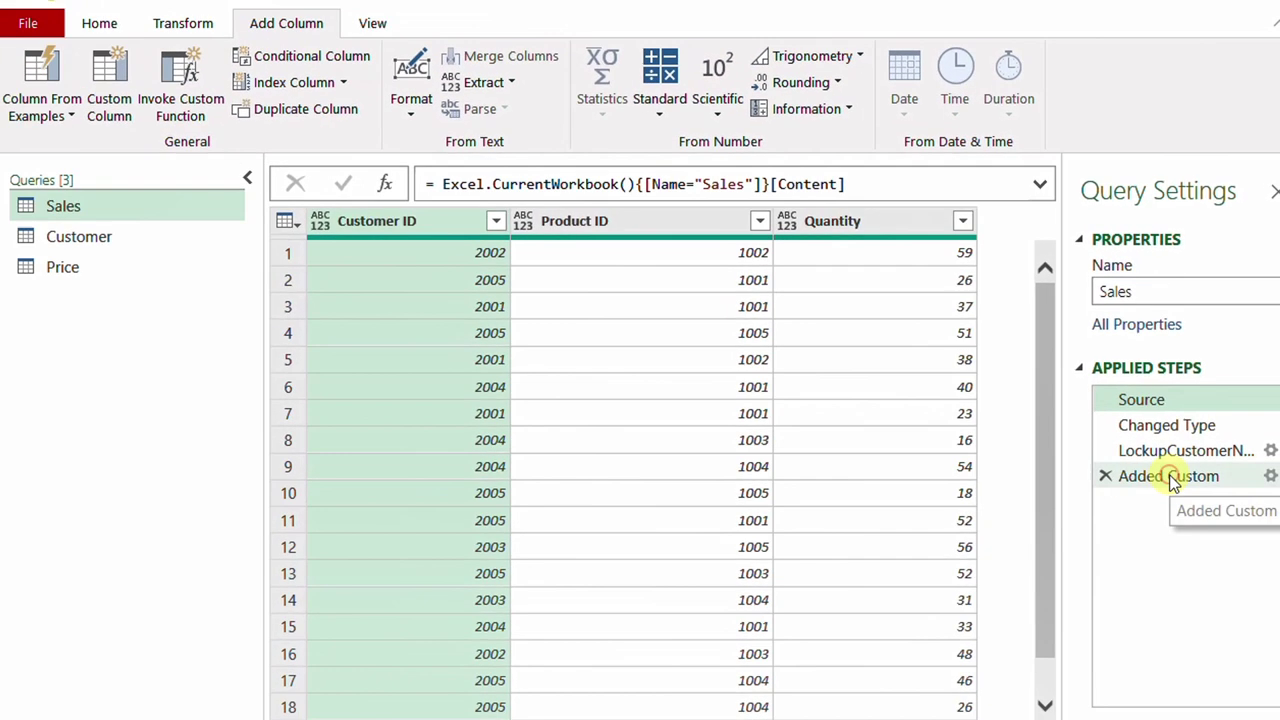
Append [Price] to the Revenue custom column's formula so it returns only the price from each matched record, and apply it.
{"action": "left_click", "coordinate": [1149, 585]}
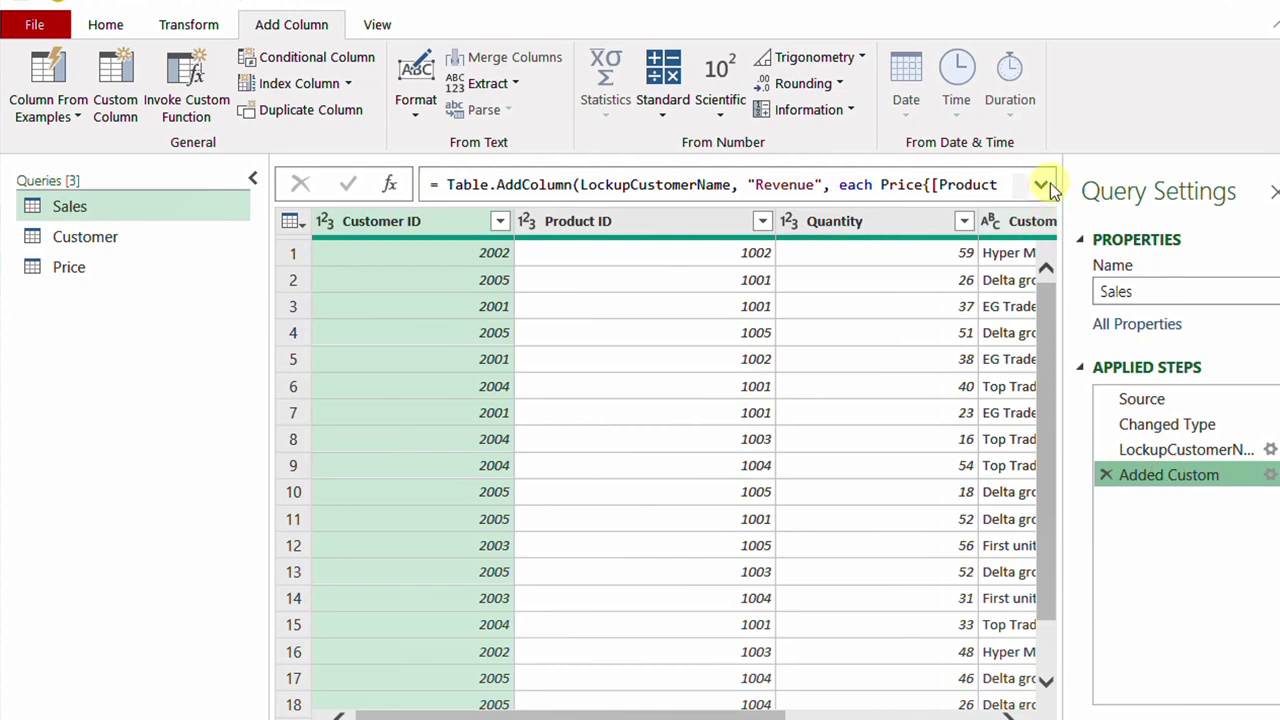
{"action": "left_click_drag", "start_coordinate": [676, 713], "coordinate": [914, 709]}
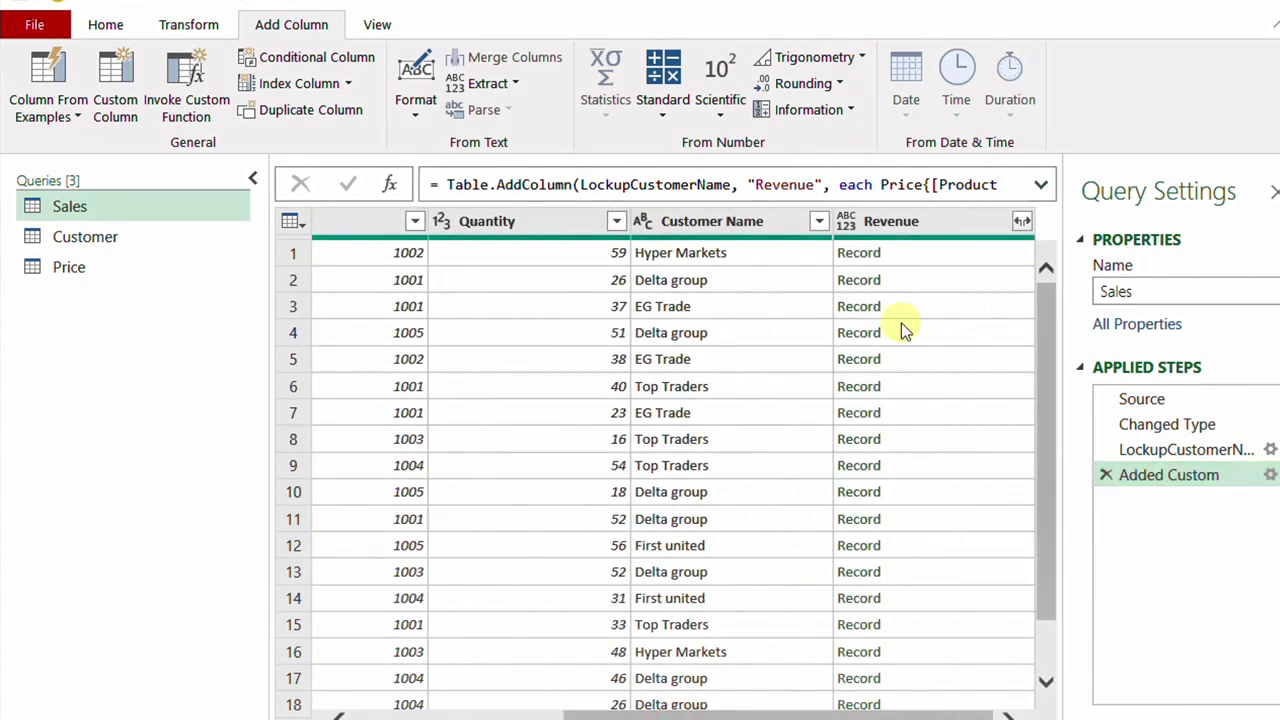
{"action": "left_click", "coordinate": [967, 258]}
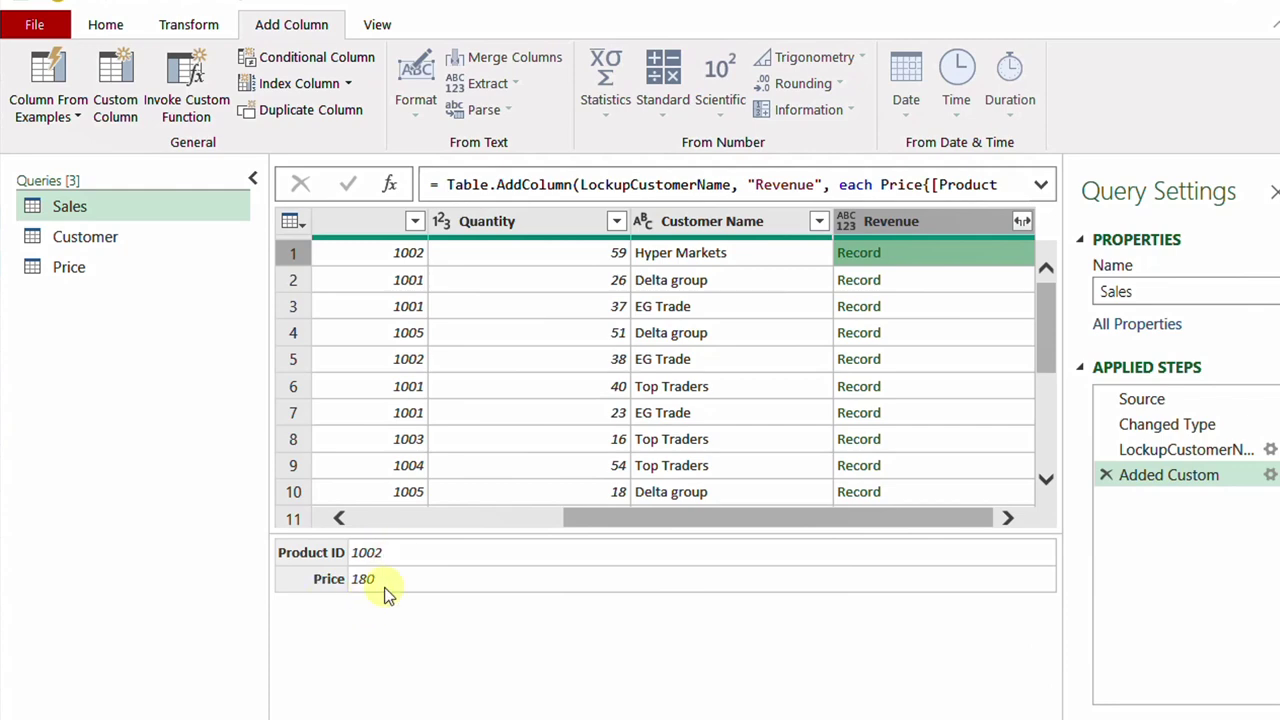
{"action": "left_click", "coordinate": [1269, 475]}
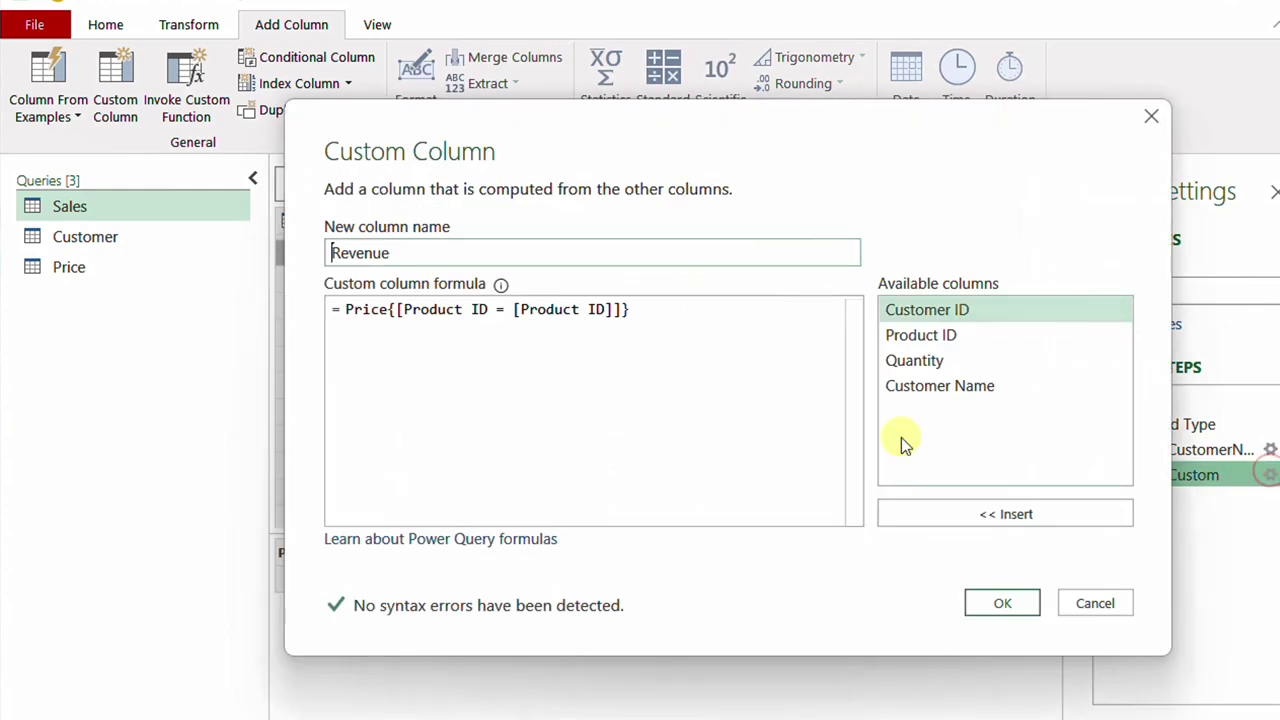
{"action": "left_click", "coordinate": [648, 314]}
{"action": "type", "text": "["}
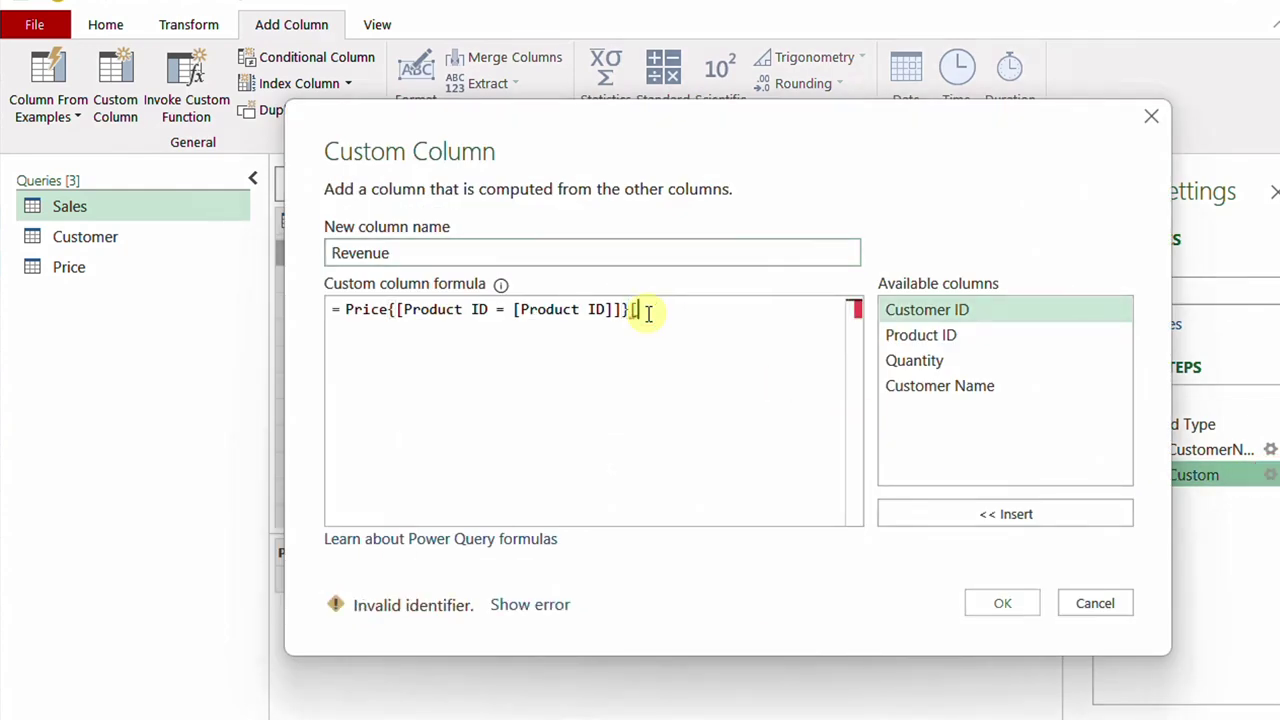
{"action": "type", "text": "Price]"}
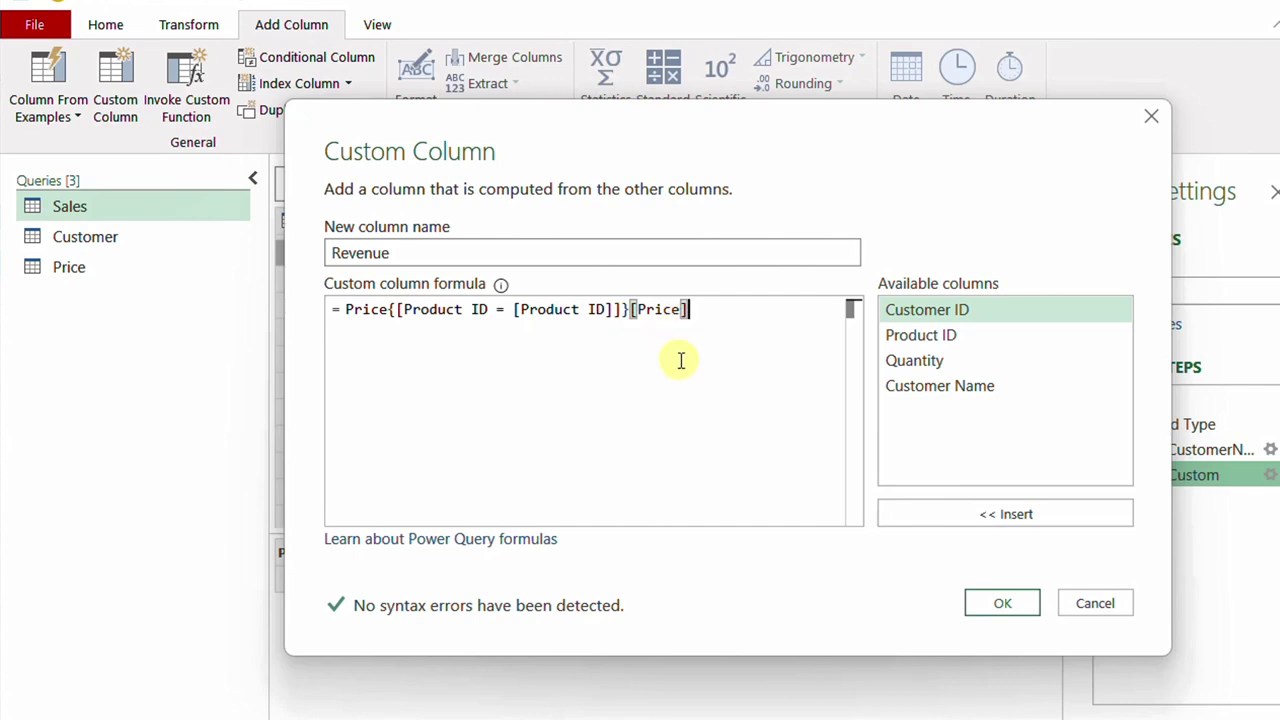
{"action": "left_click", "coordinate": [996, 605]}
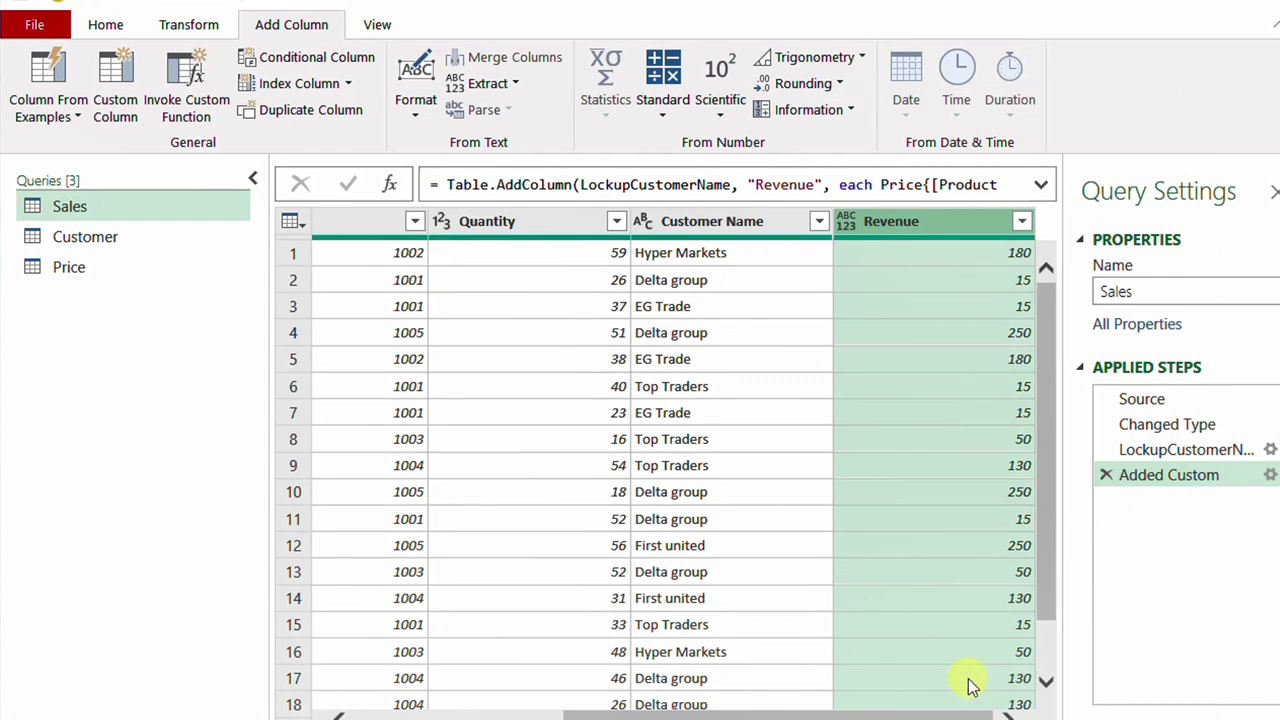
Multiply the looked-up price in the Revenue formula by the Quantity column and apply the change.
{"action": "left_click", "coordinate": [1270, 476]}
{"action": "left_click", "coordinate": [744, 311]}
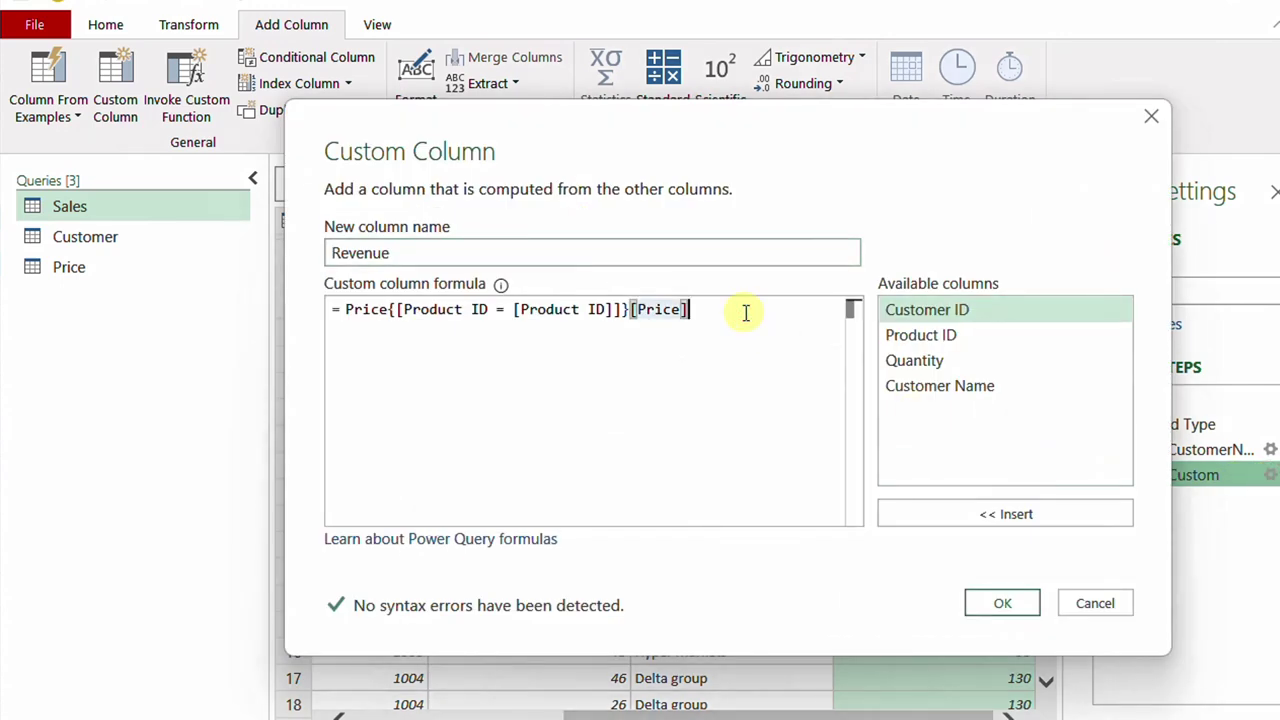
{"action": "type", "text": "*"}
{"action": "double_click", "coordinate": [925, 360]}
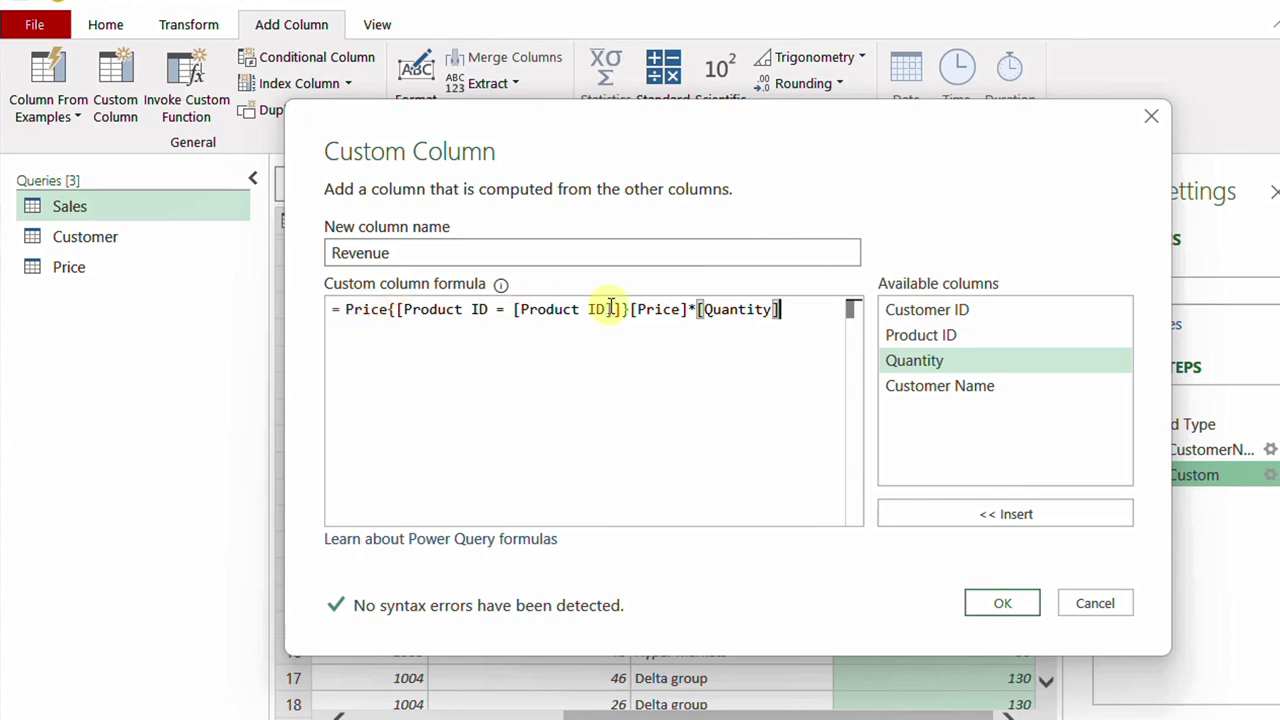
{"action": "left_click", "coordinate": [1002, 603]}
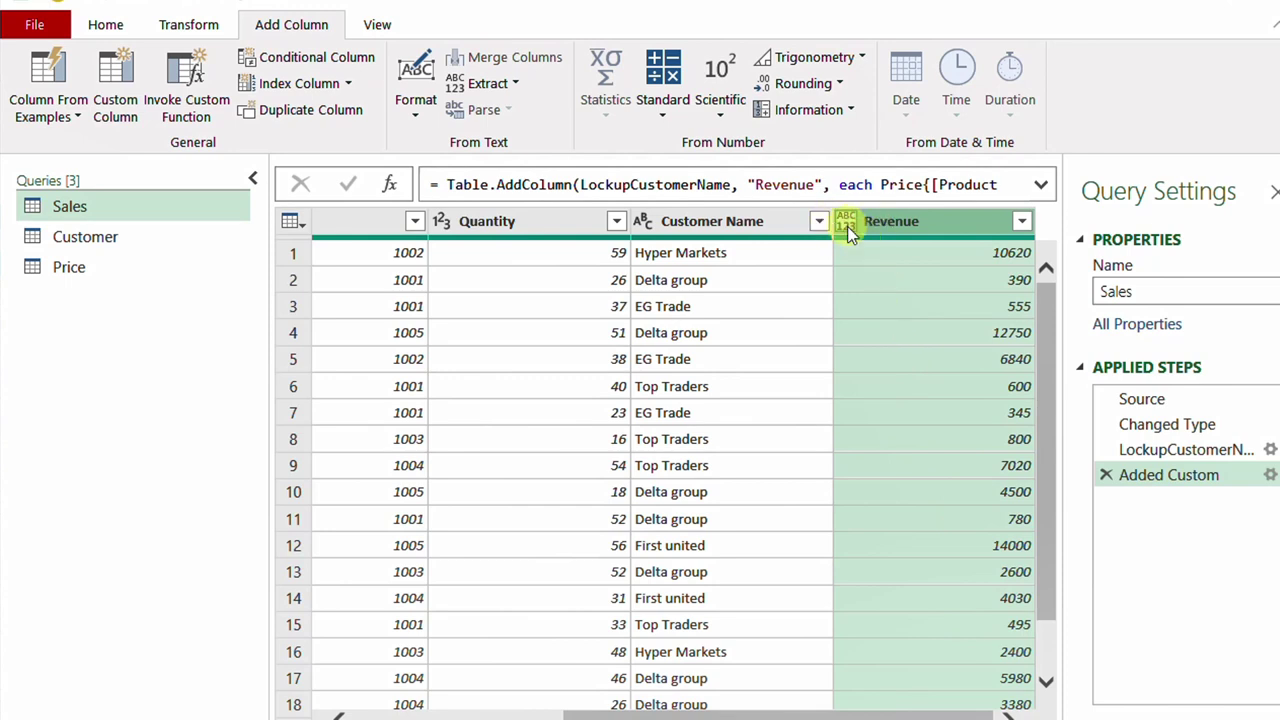
Add the type argument ", type number" to the Revenue step's Table.AddColumn formula and commit it.
{"action": "left_click", "coordinate": [1041, 187]}
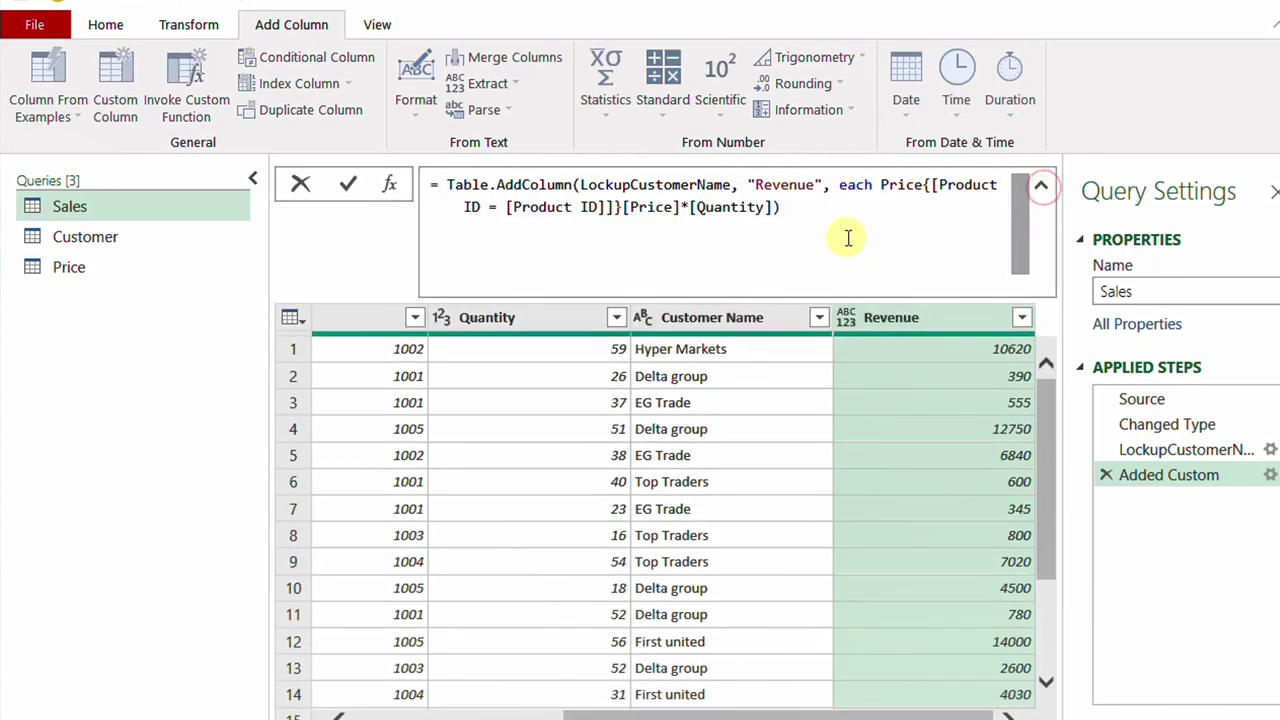
{"action": "left_click", "coordinate": [775, 208]}
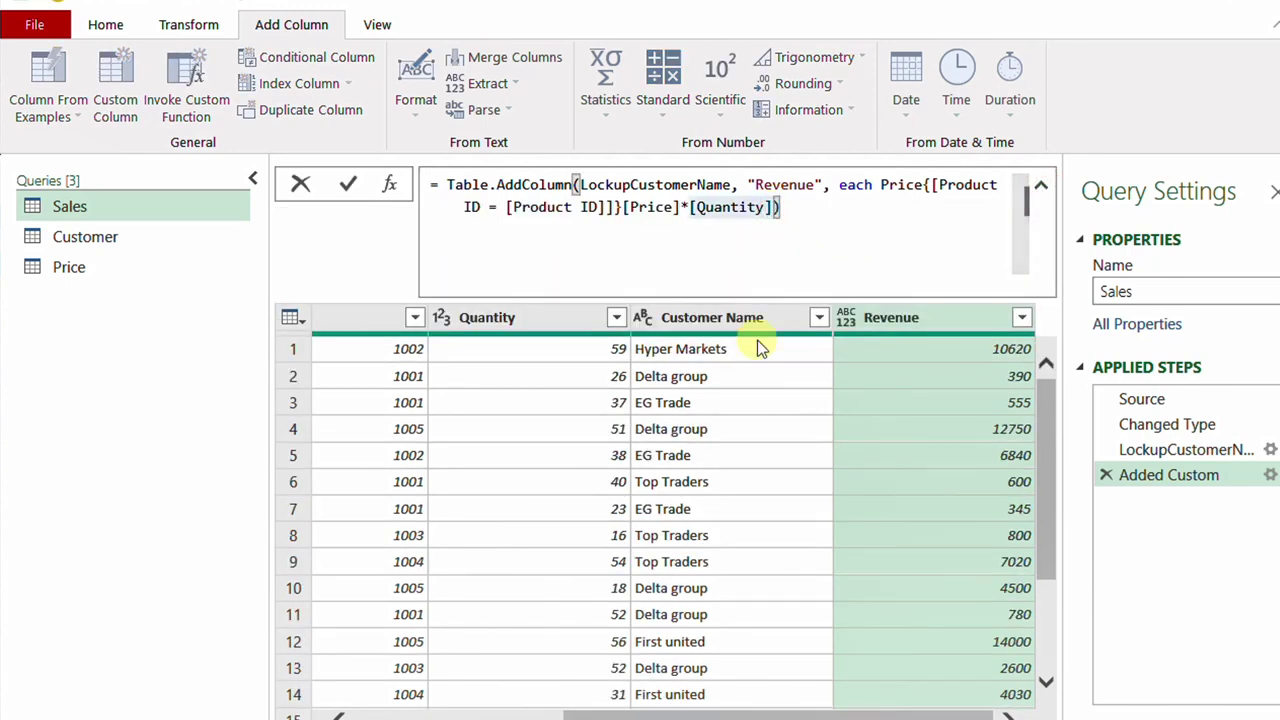
{"action": "type", "text": ", type "}
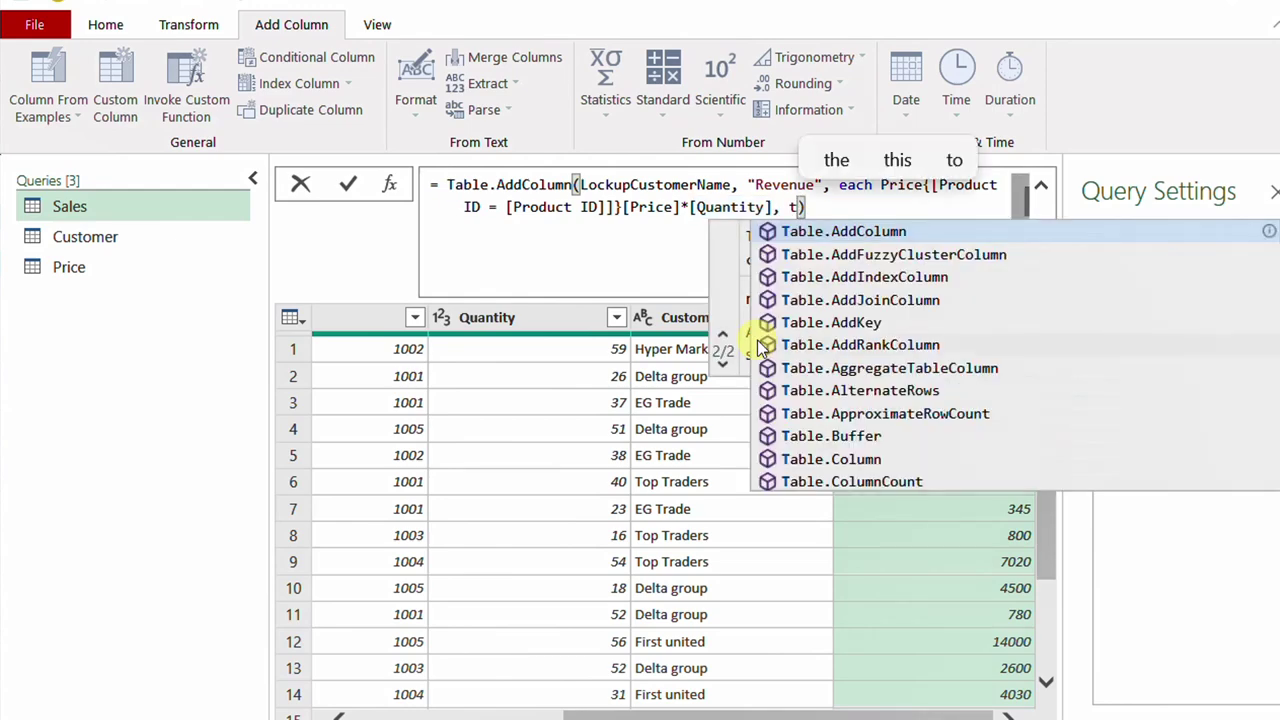
{"action": "type", "text": "number"}
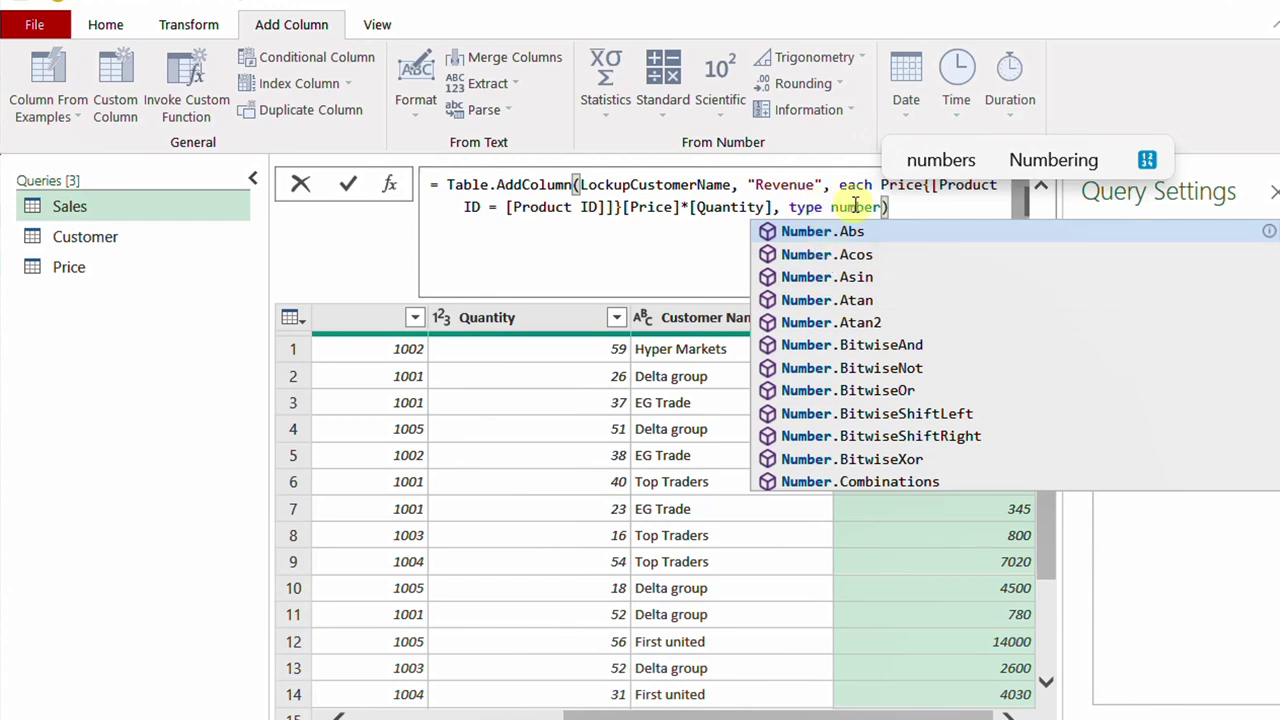
{"action": "left_click", "coordinate": [904, 206]}
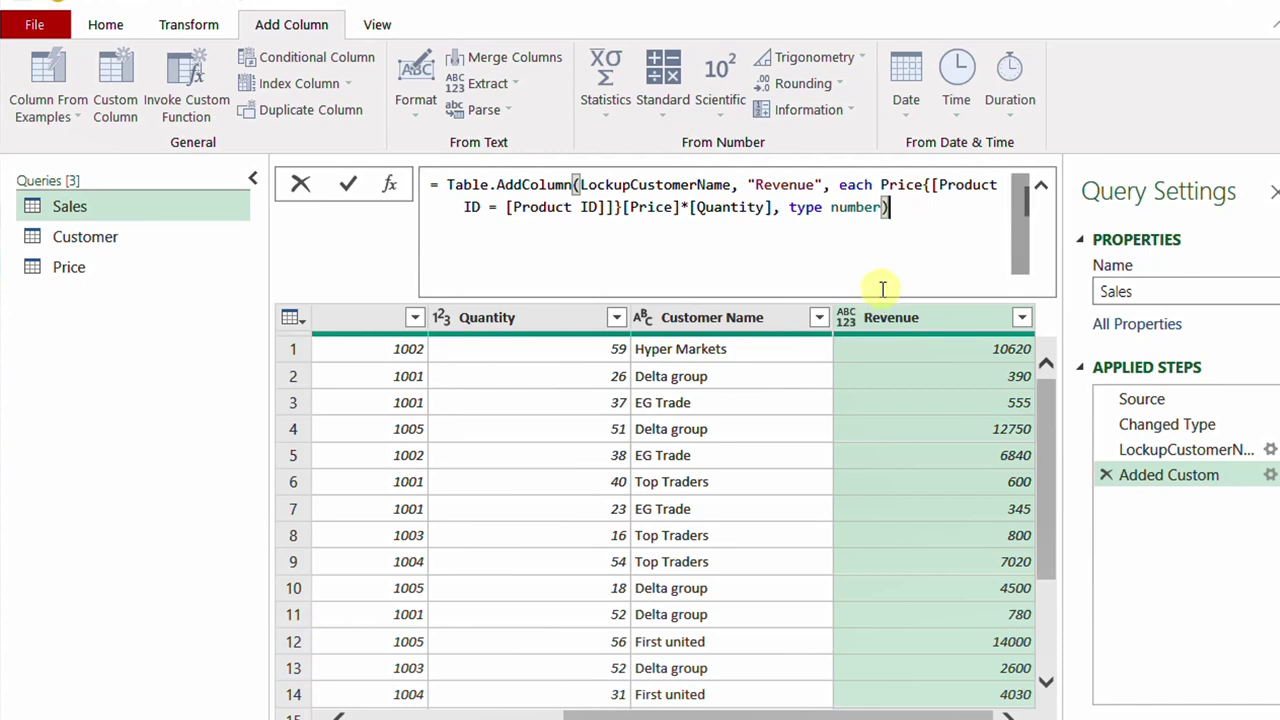
{"action": "left_click", "coordinate": [355, 187]}
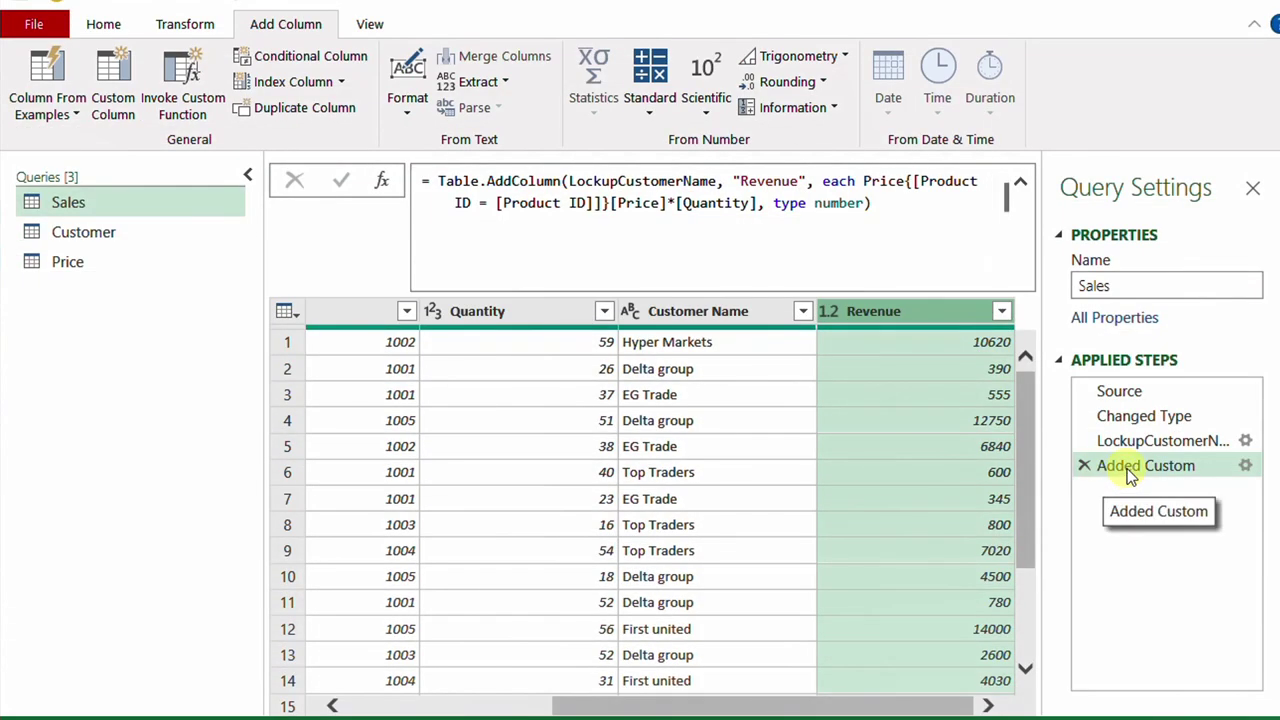
Rename the Added Custom step to RevenueCalc and collapse the expanded formula bar.
{"action": "right_click", "coordinate": [1128, 475]}
{"action": "left_click", "coordinate": [1166, 518]}
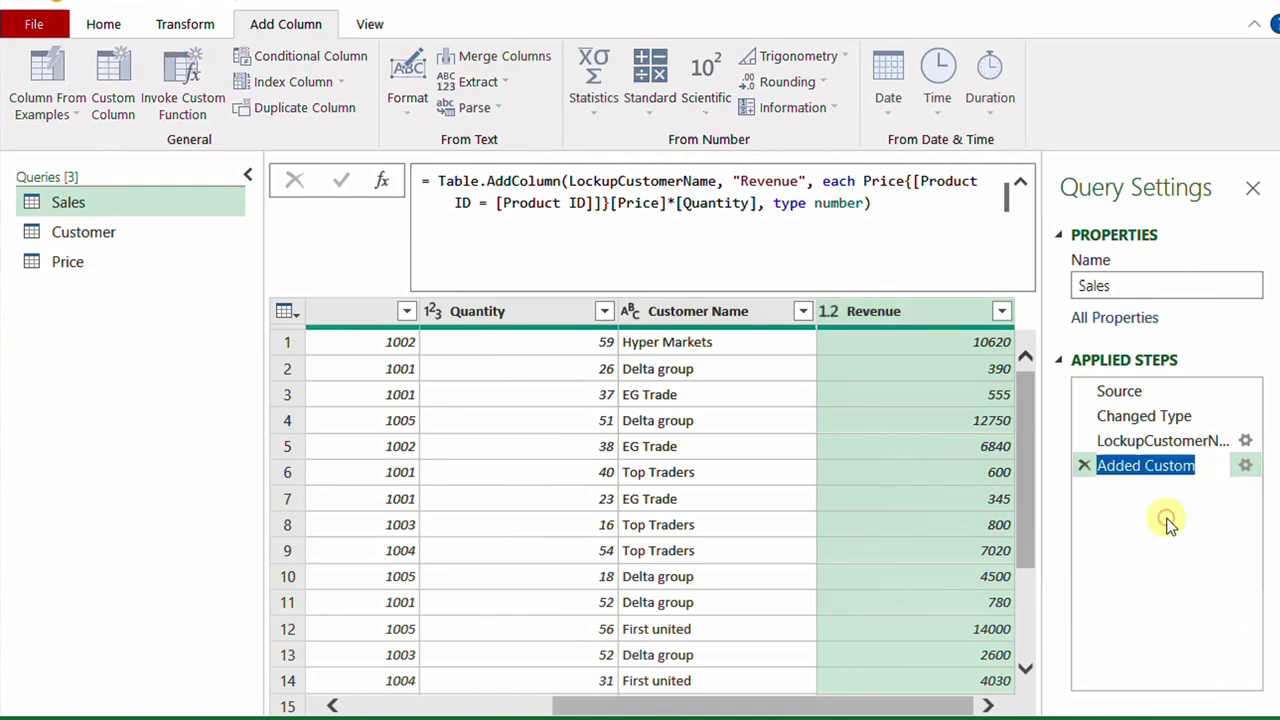
{"action": "type", "text": "R"}
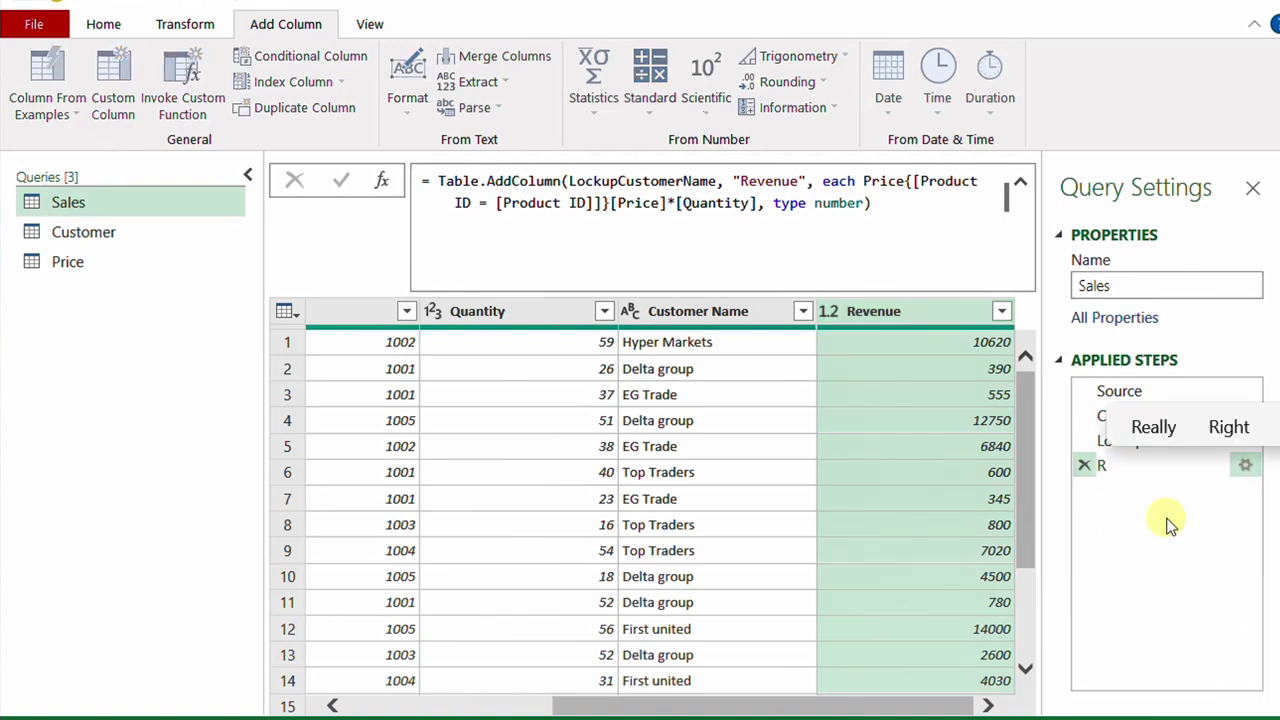
{"action": "type", "text": "evenueCalc"}
{"action": "key", "text": "Return"}
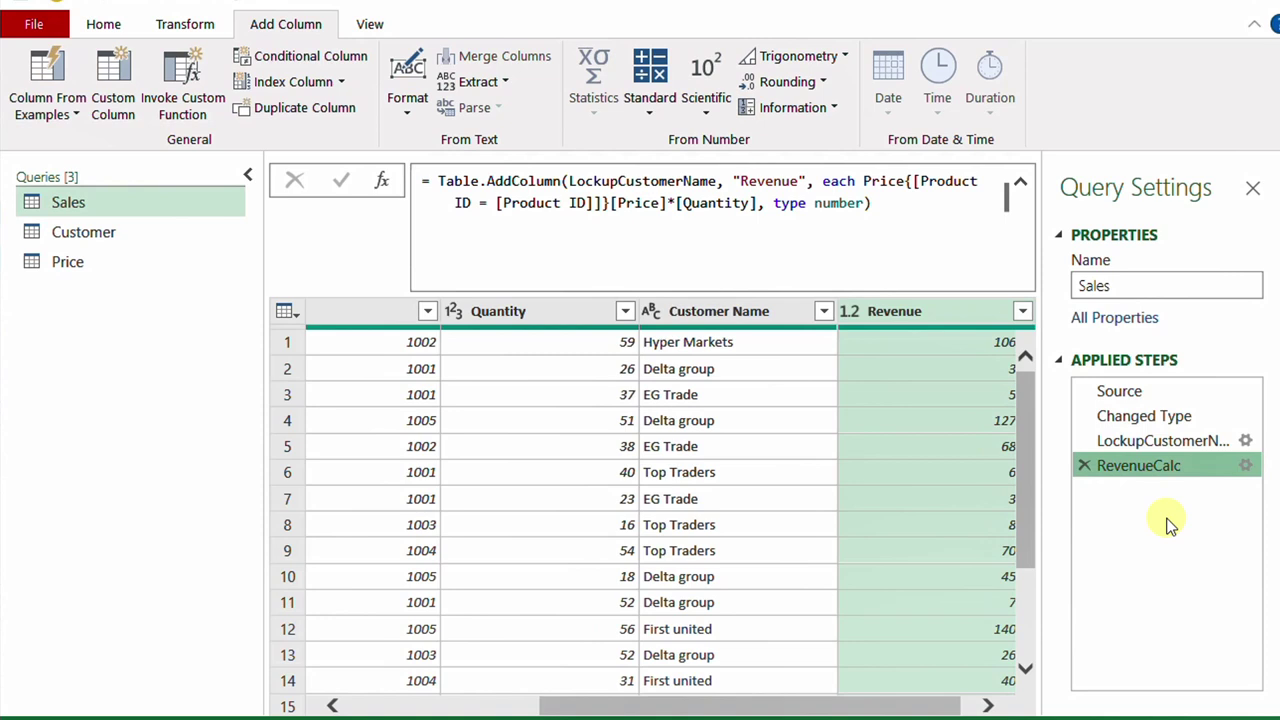
{"action": "left_click", "coordinate": [1020, 183]}
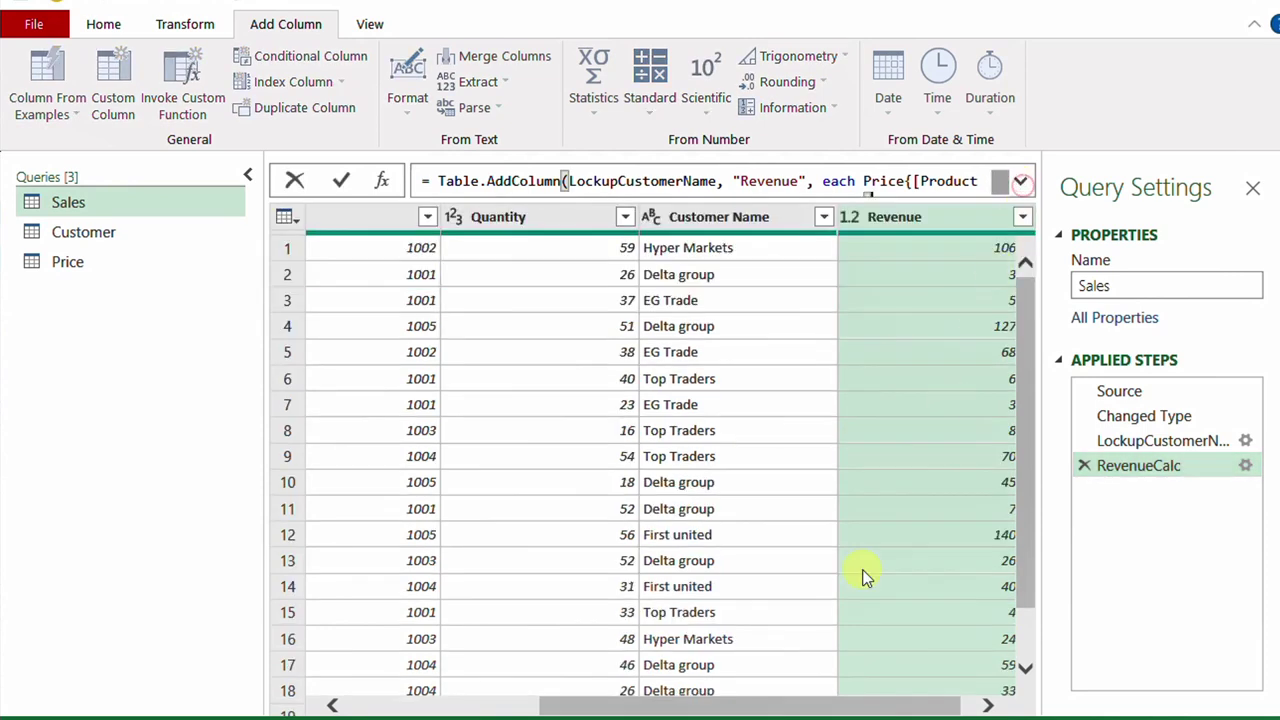
Group the Sales rows by Customer Name, with a new column named Revenue that sums the Revenue column.
{"action": "left_click", "coordinate": [745, 221]}
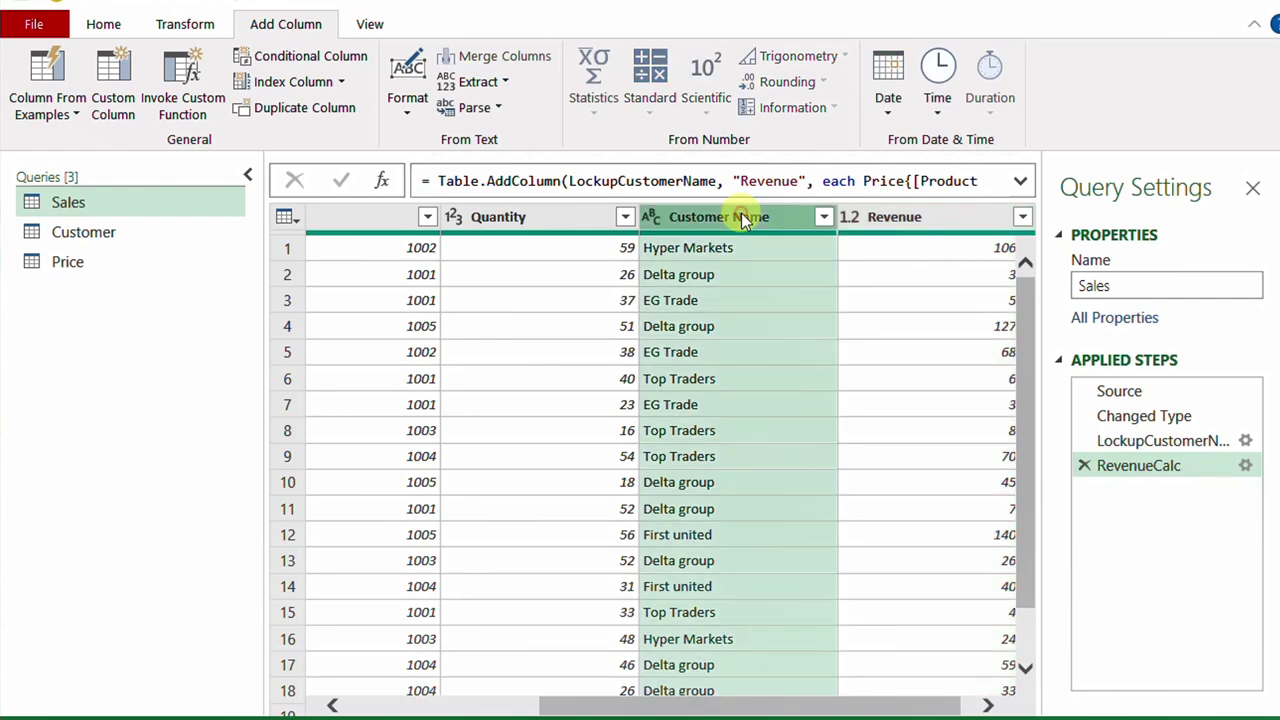
{"action": "right_click", "coordinate": [741, 213]}
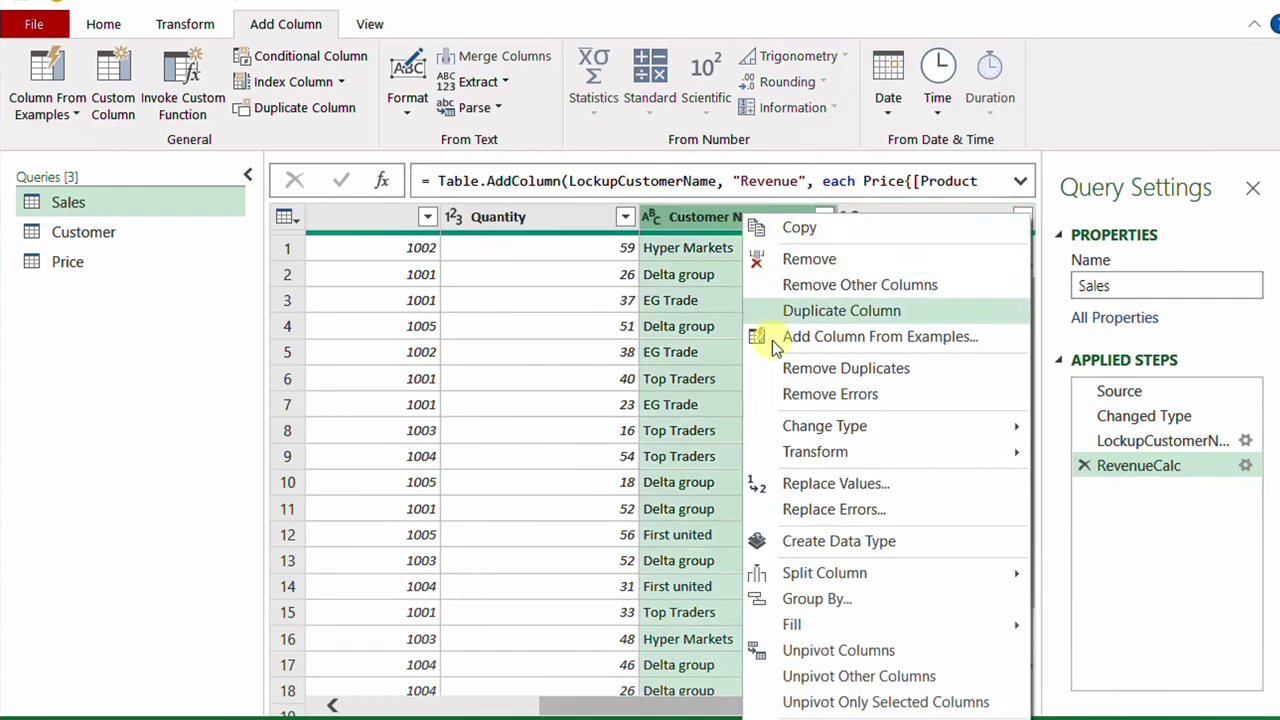
{"action": "left_click", "coordinate": [796, 598]}
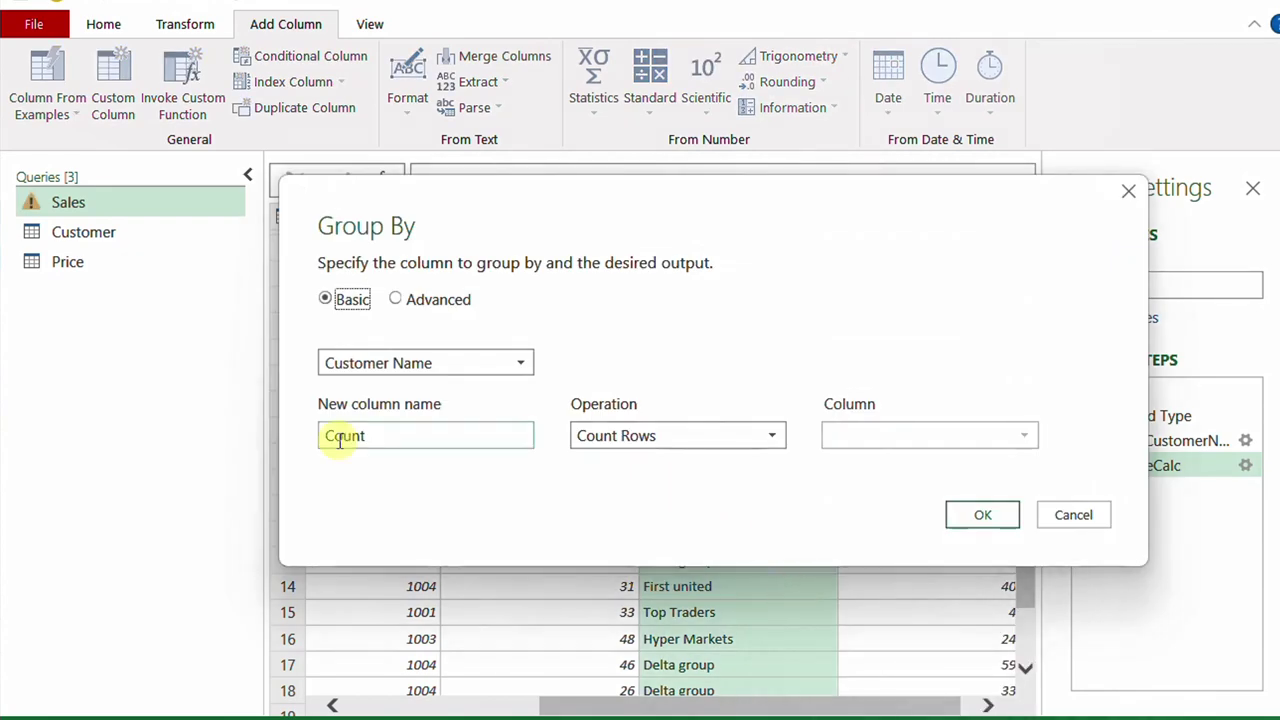
{"action": "left_click_drag", "start_coordinate": [378, 436], "coordinate": [306, 443]}
{"action": "type", "text": "Revenue"}
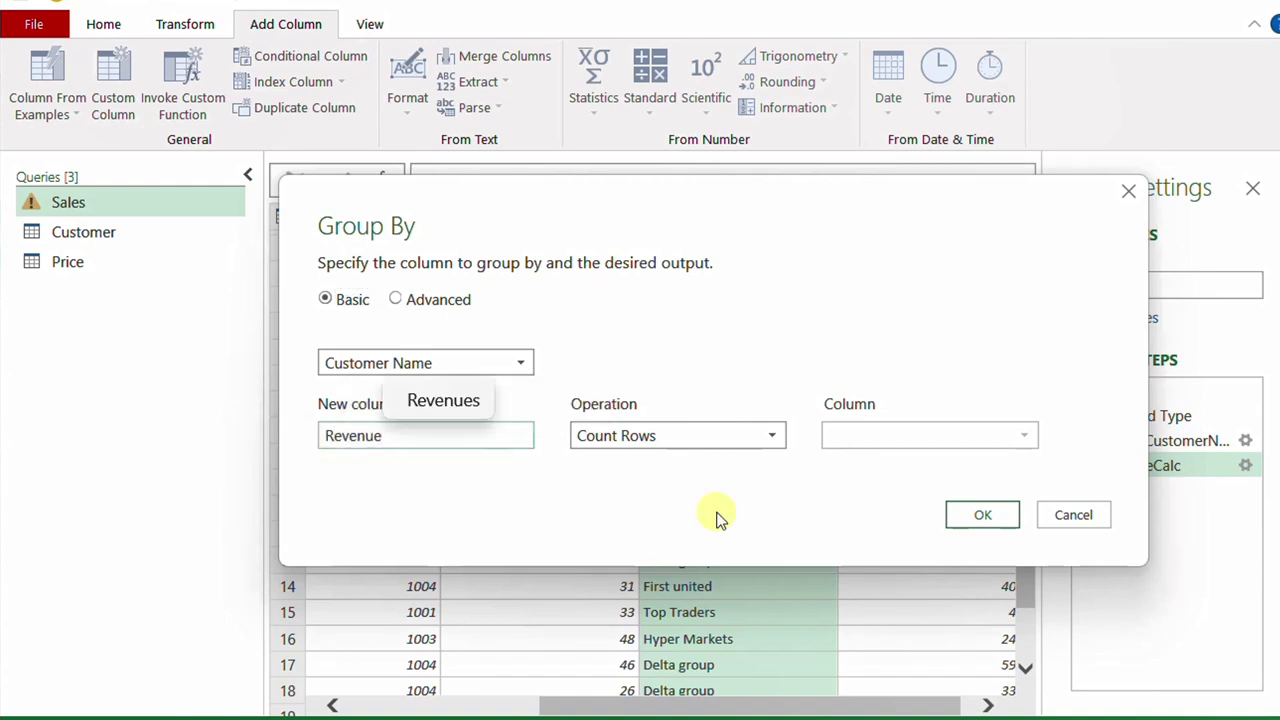
{"action": "left_click", "coordinate": [701, 451]}
{"action": "left_click", "coordinate": [689, 464]}
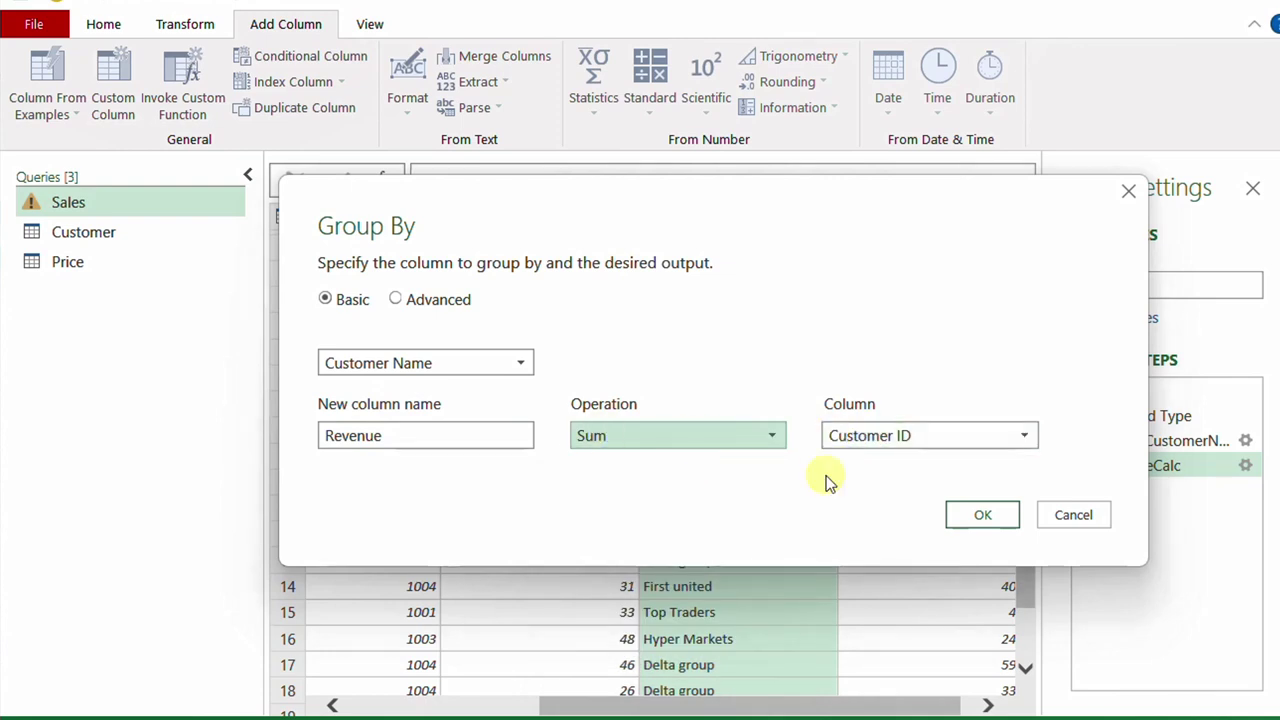
{"action": "left_click", "coordinate": [886, 437]}
{"action": "left_click", "coordinate": [872, 562]}
{"action": "left_click", "coordinate": [980, 514]}
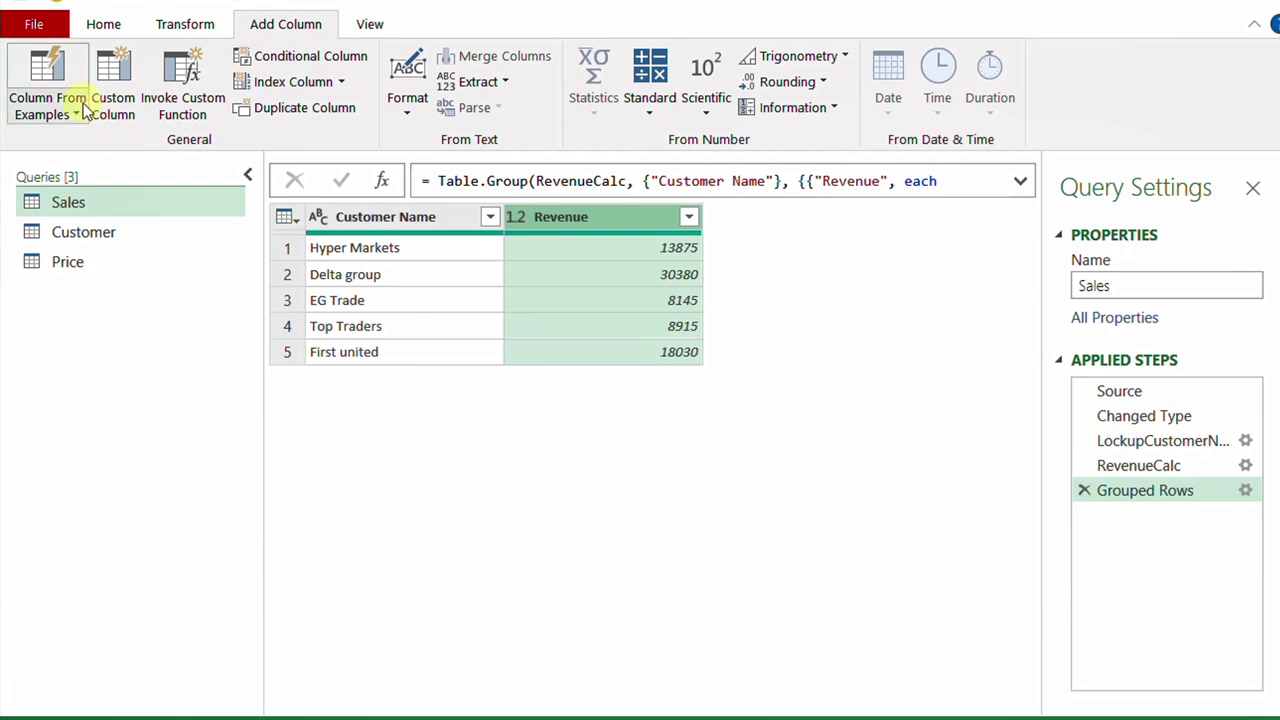
Close and apply the query edits, and load the Sales query as a table on the existing worksheet at cell F15.
{"action": "left_click", "coordinate": [103, 24]}
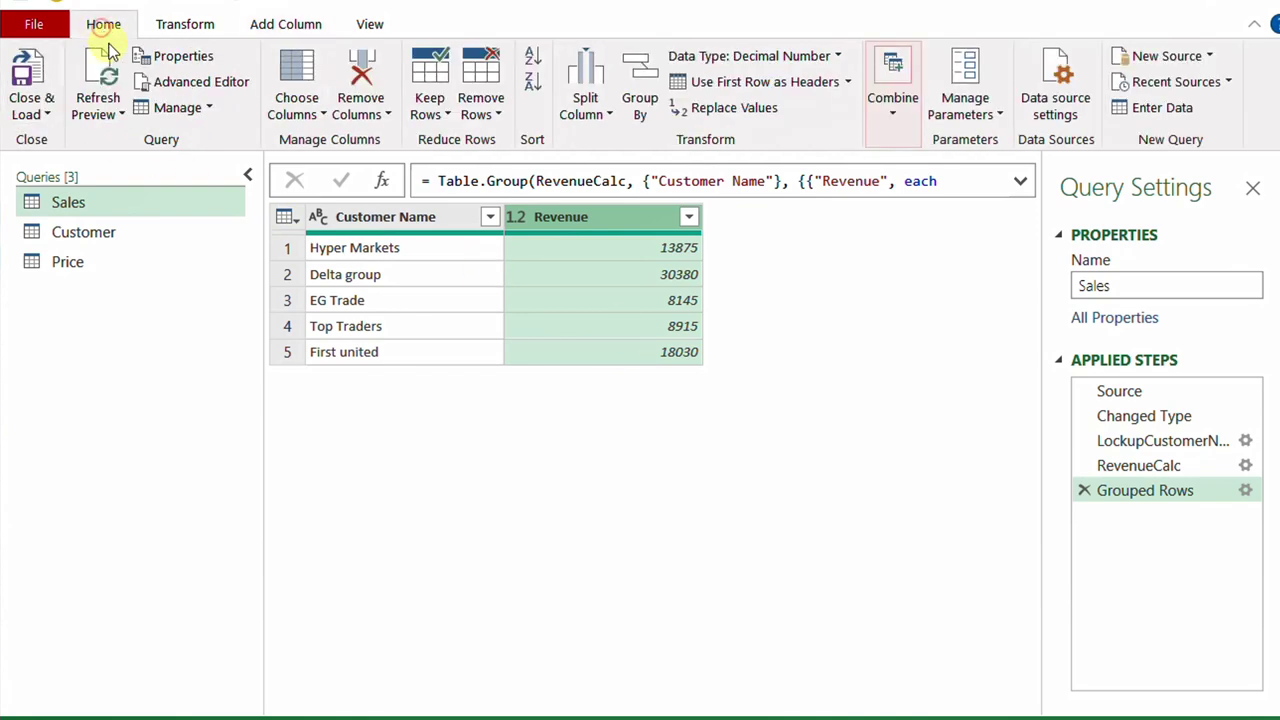
{"action": "left_click", "coordinate": [30, 86]}
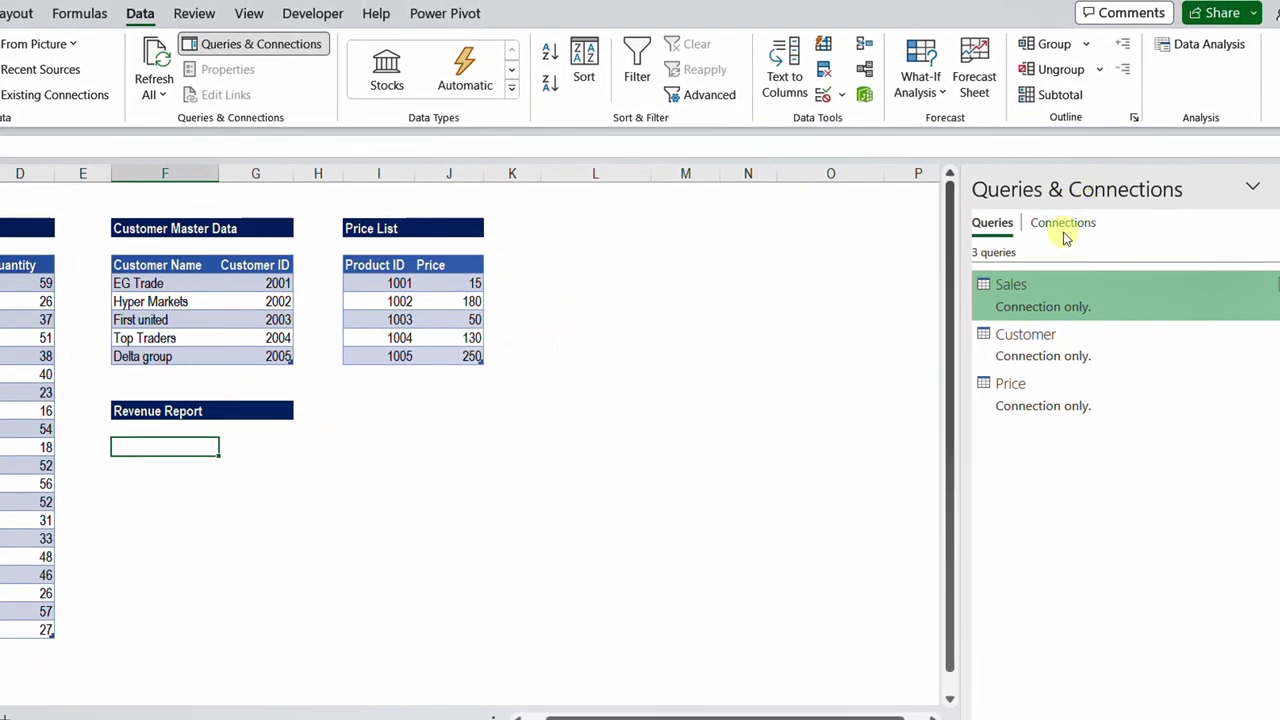
{"action": "right_click", "coordinate": [1051, 297]}
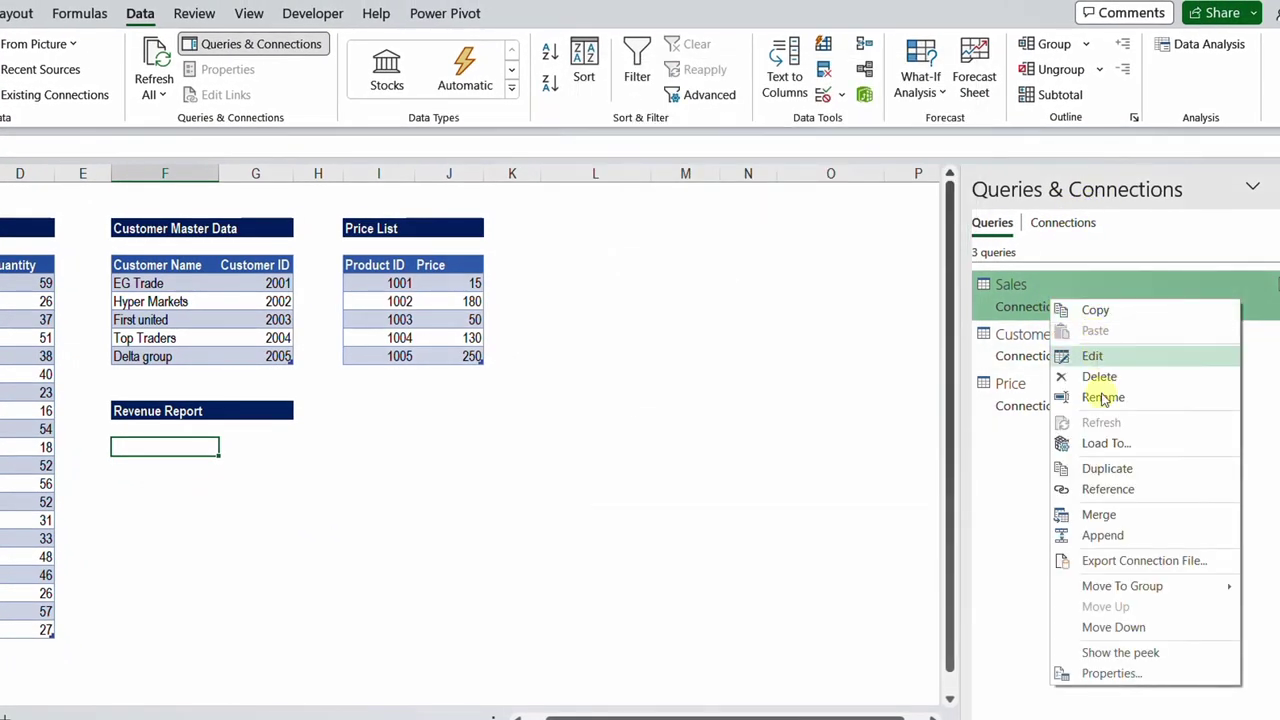
{"action": "left_click", "coordinate": [1106, 440]}
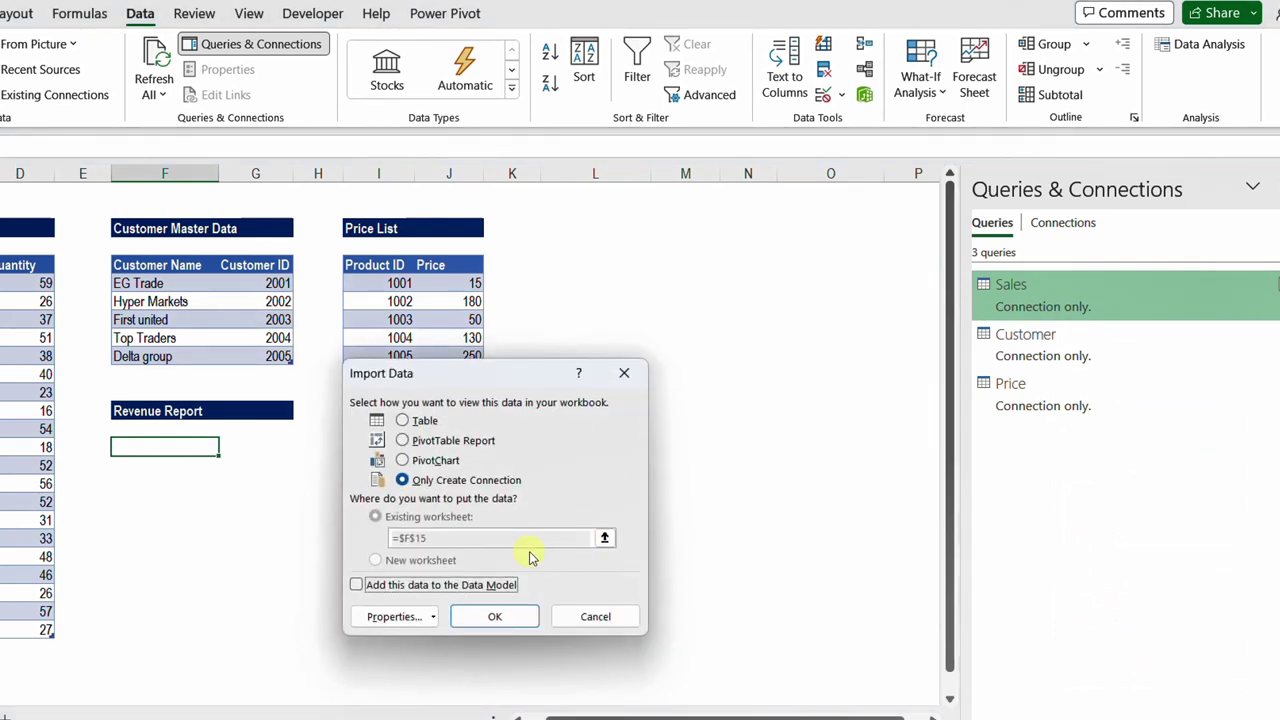
{"action": "left_click", "coordinate": [402, 420]}
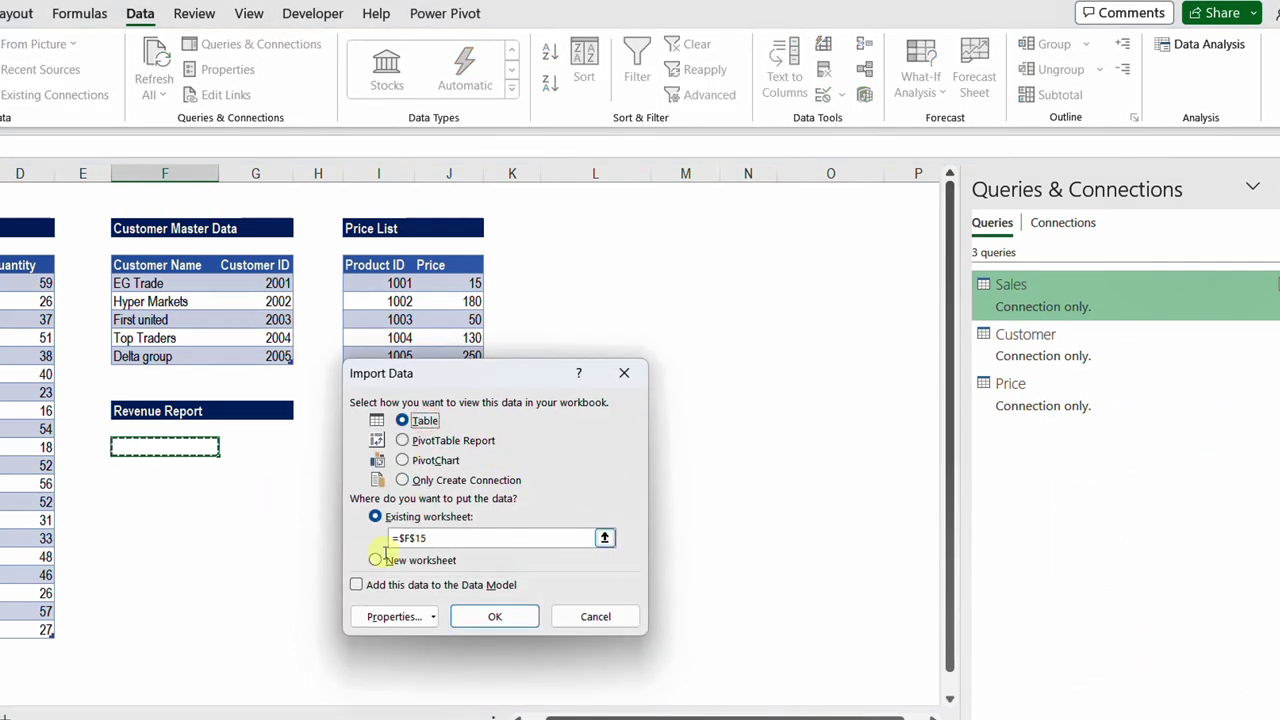
{"action": "left_click", "coordinate": [492, 618]}
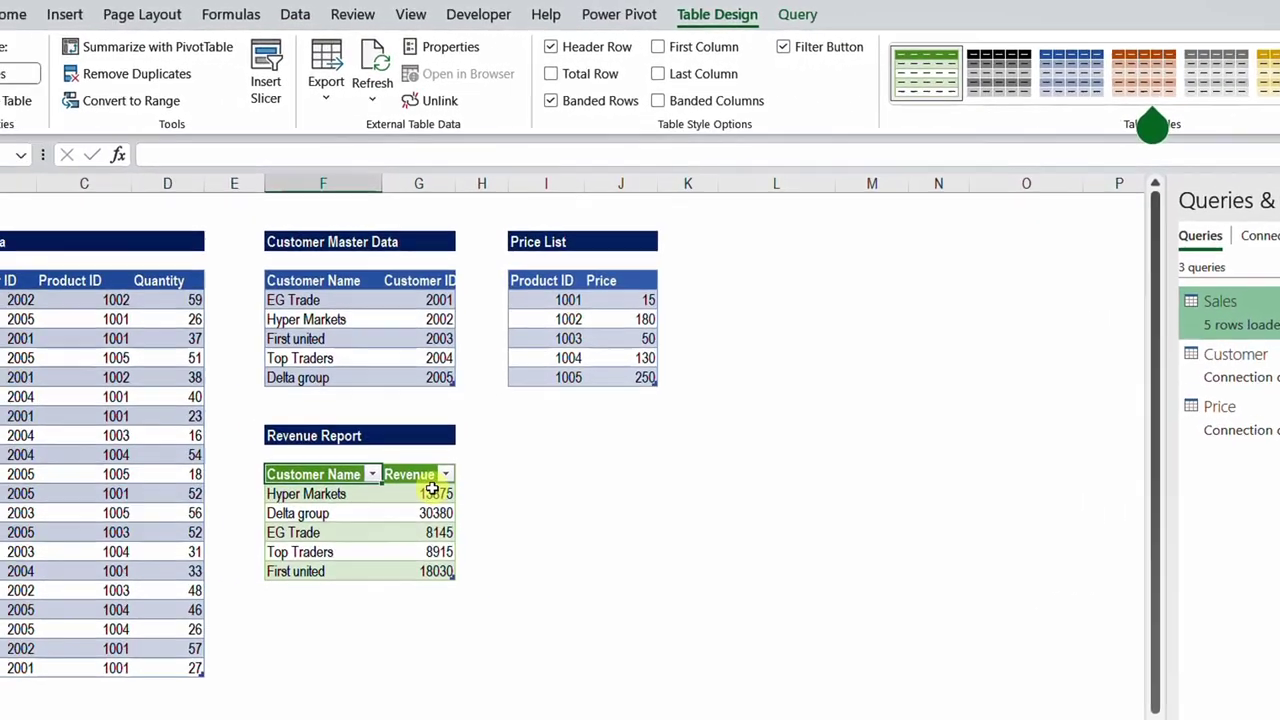
Select the Revenue values in cells G16:G20 of the Revenue Report table.
{"action": "left_click_drag", "start_coordinate": [268, 465], "coordinate": [271, 537]}
{"action": "left_click_drag", "start_coordinate": [536, 593], "coordinate": [536, 593]}
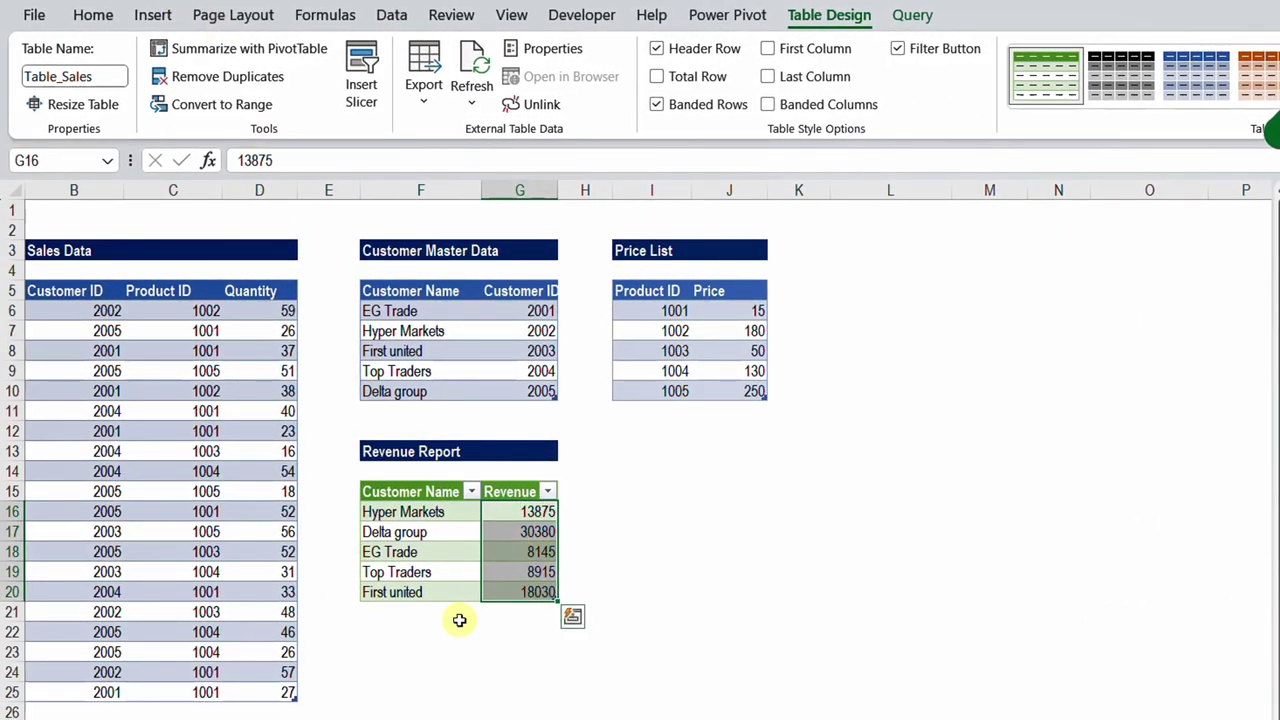